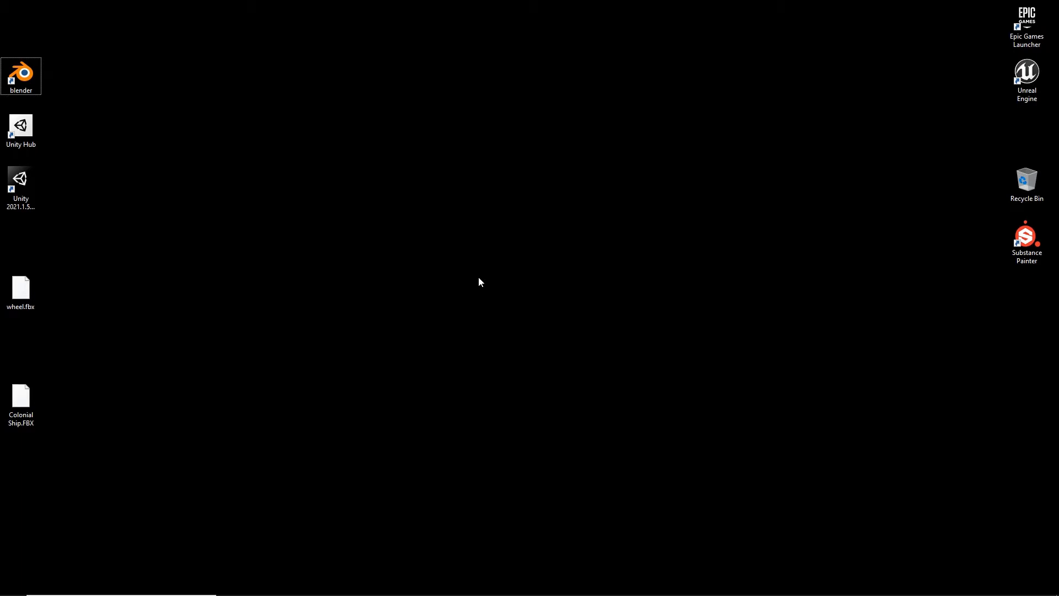
Restore the Blender window from the taskbar, showing the Wheel tire model.
mouse_move(121, 593)
left_click(389, 586)
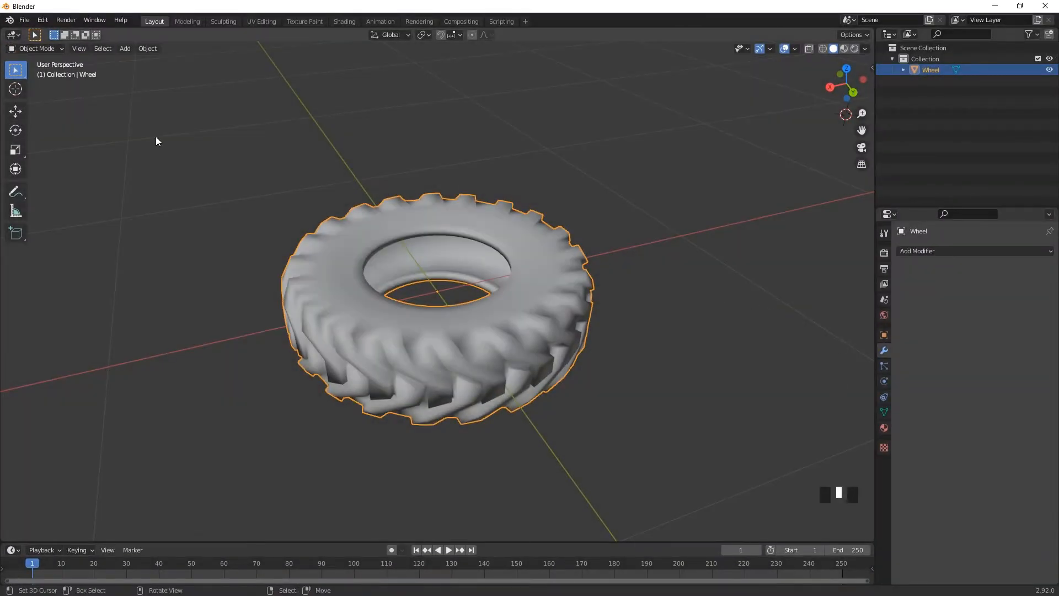
left_click(24, 21)
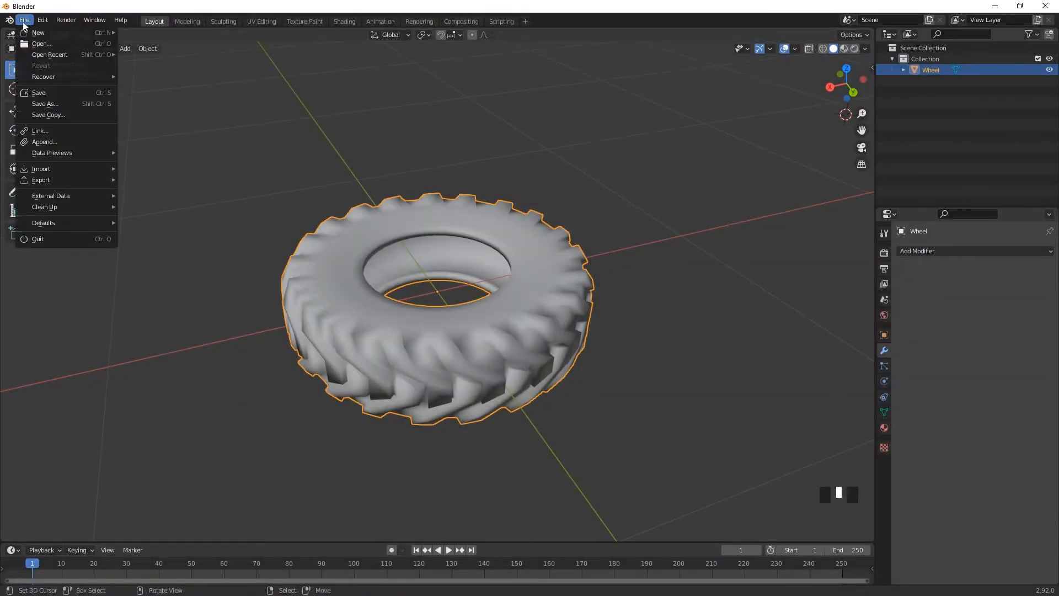
mouse_move(41, 168)
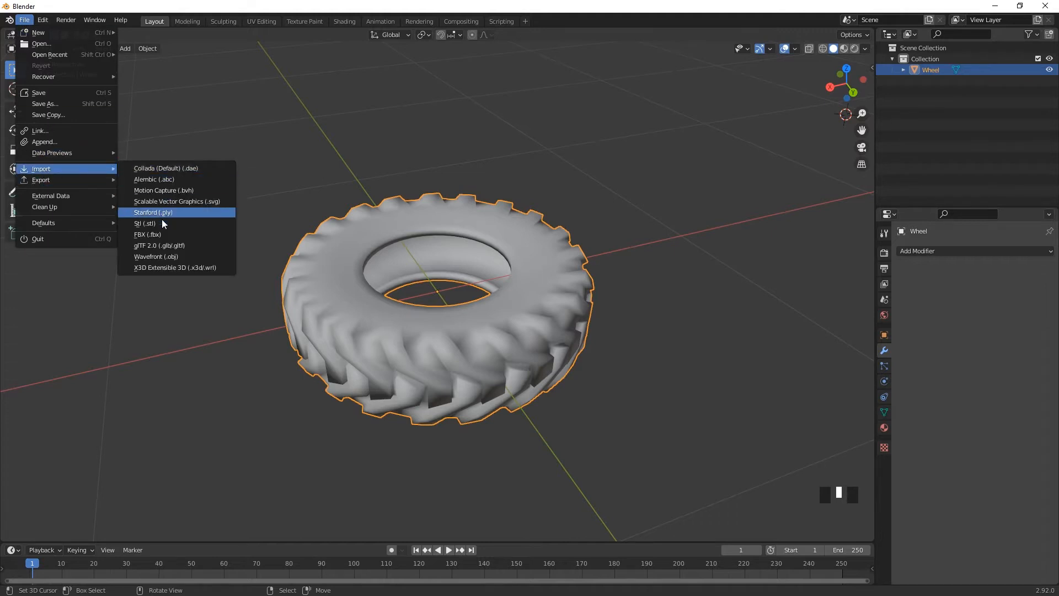
left_click(162, 235)
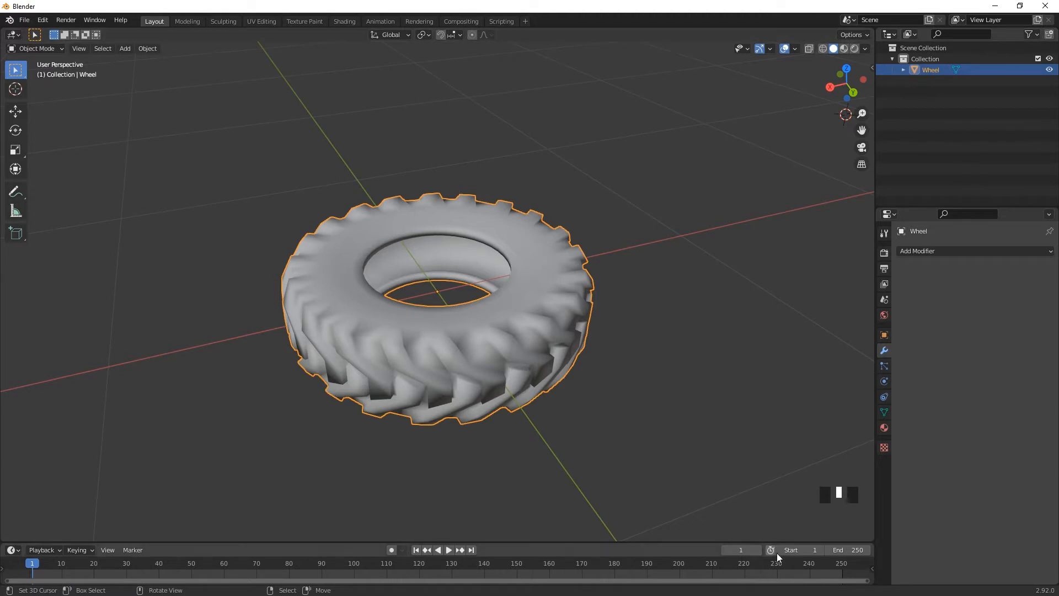
right_click(740, 337)
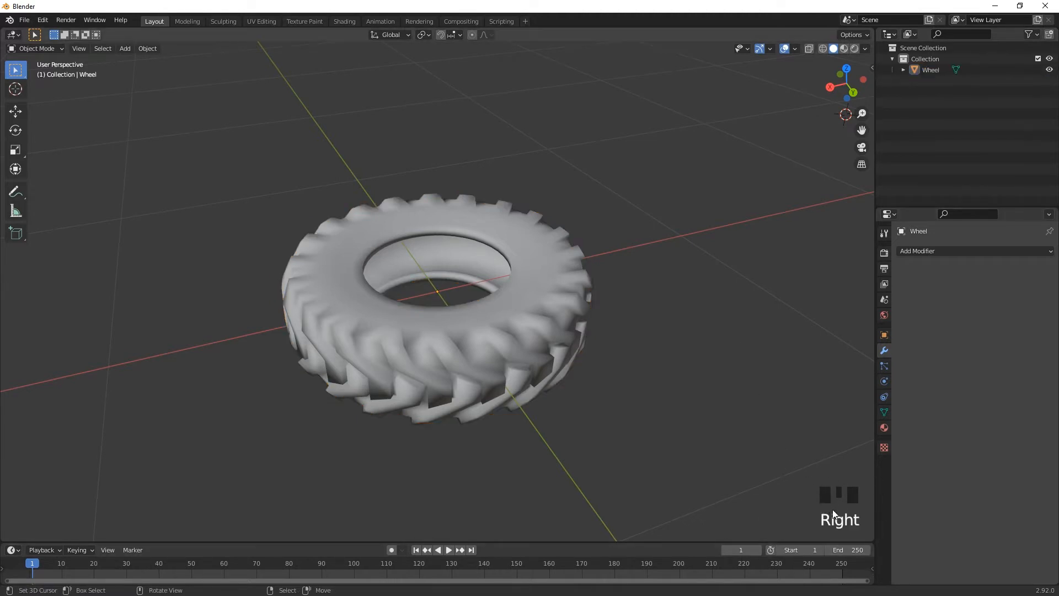
Select the Wheel object and show it in wireframe shading.
left_click(933, 70)
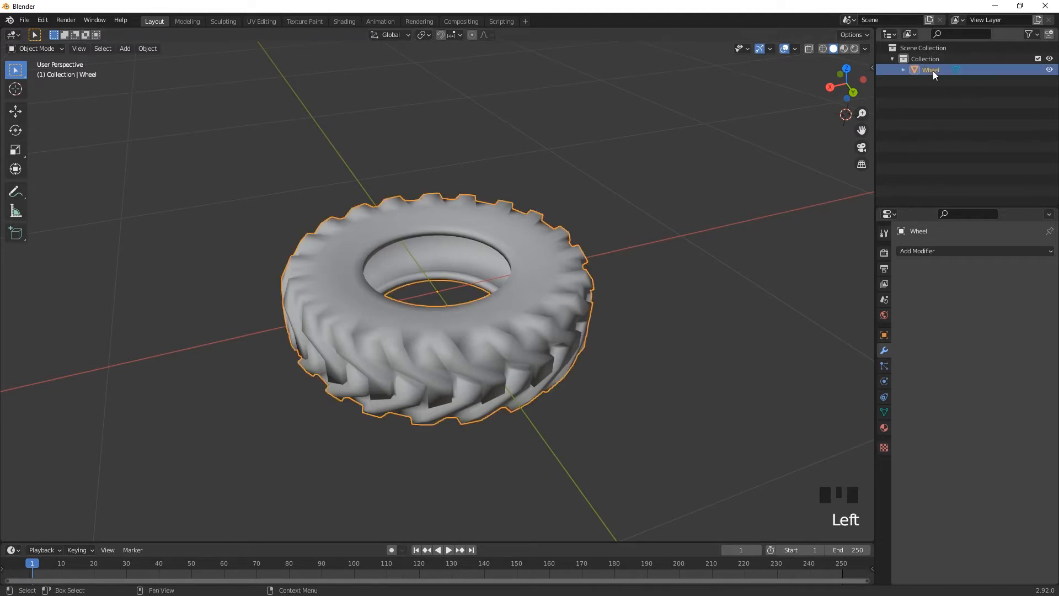
left_click(824, 48)
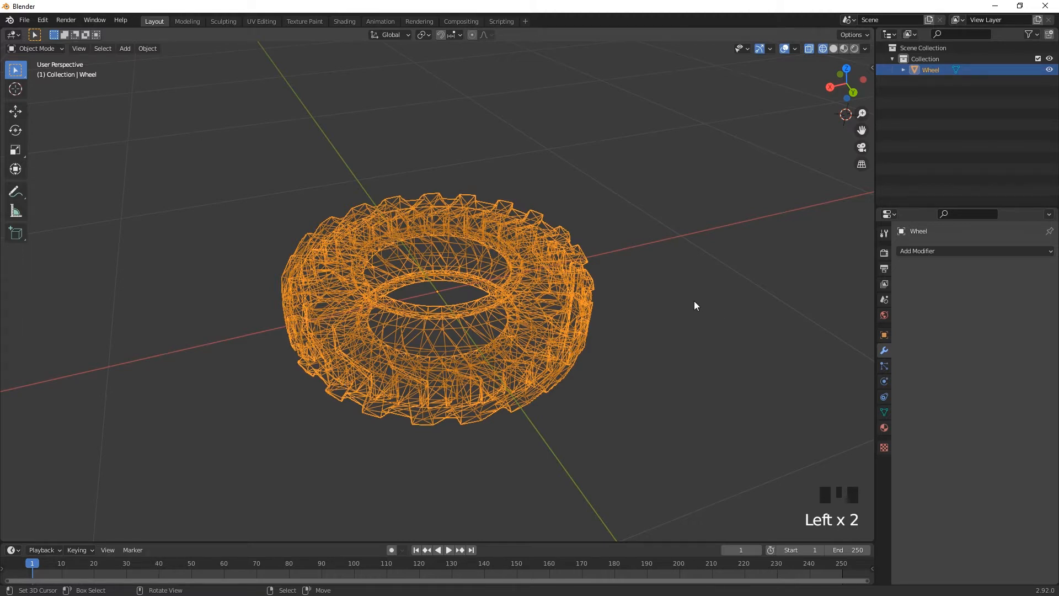
scroll(650, 303, "down", 3)
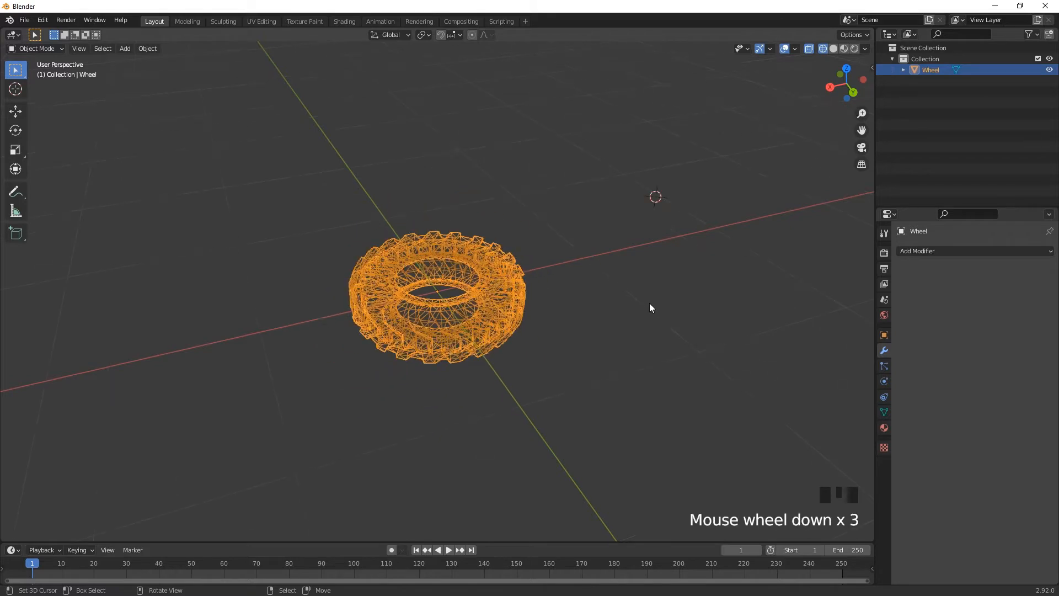
scroll(650, 304, "down", 3)
scroll(649, 303, "down", 3)
scroll(649, 303, "down", 4)
scroll(649, 303, "down", 5)
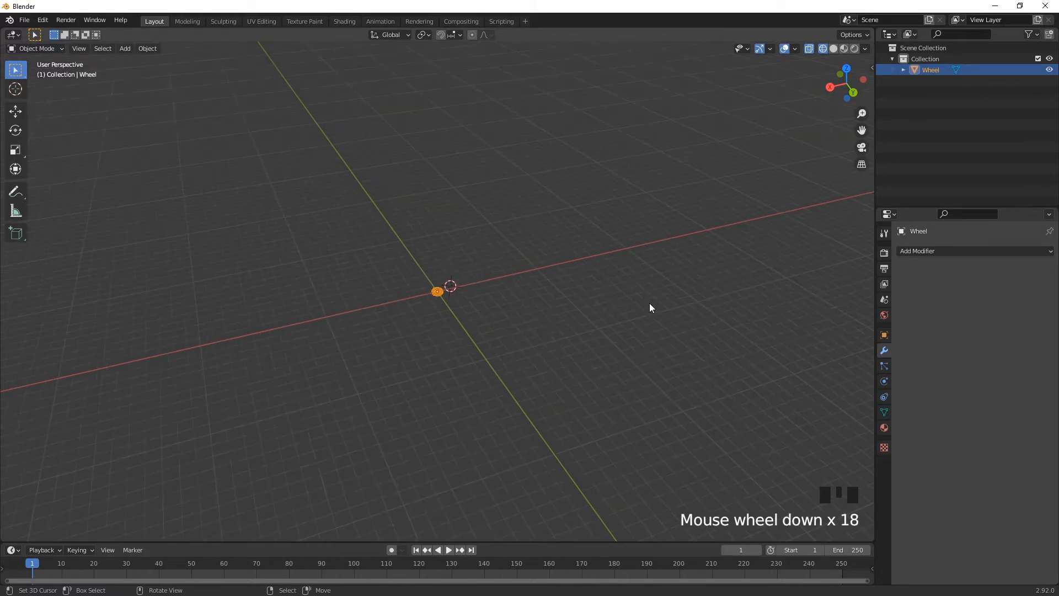
scroll(649, 303, "up", 1)
scroll(650, 303, "up", 3)
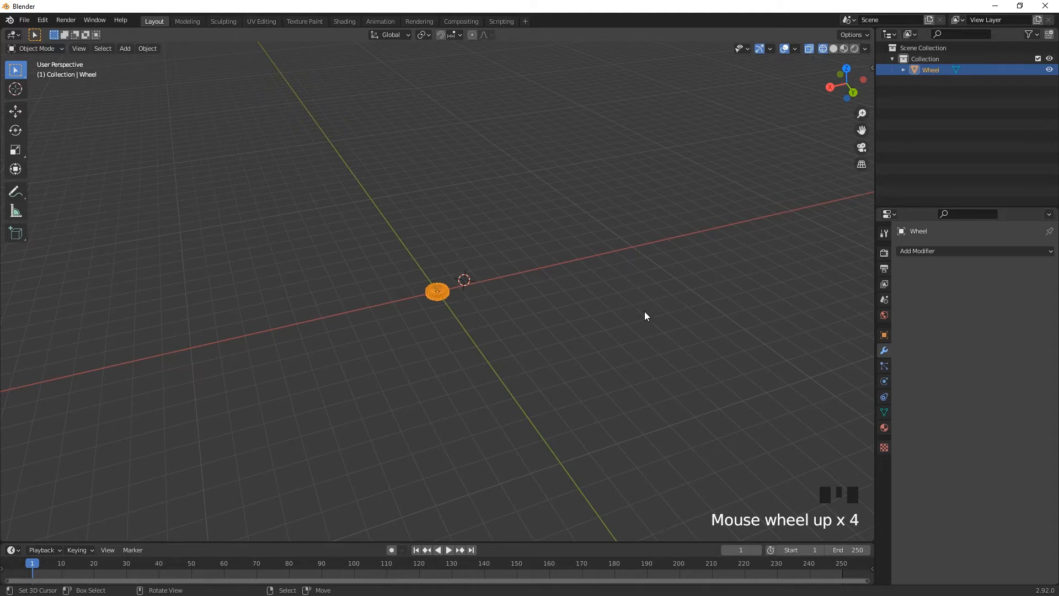
scroll(645, 311, "up", 2)
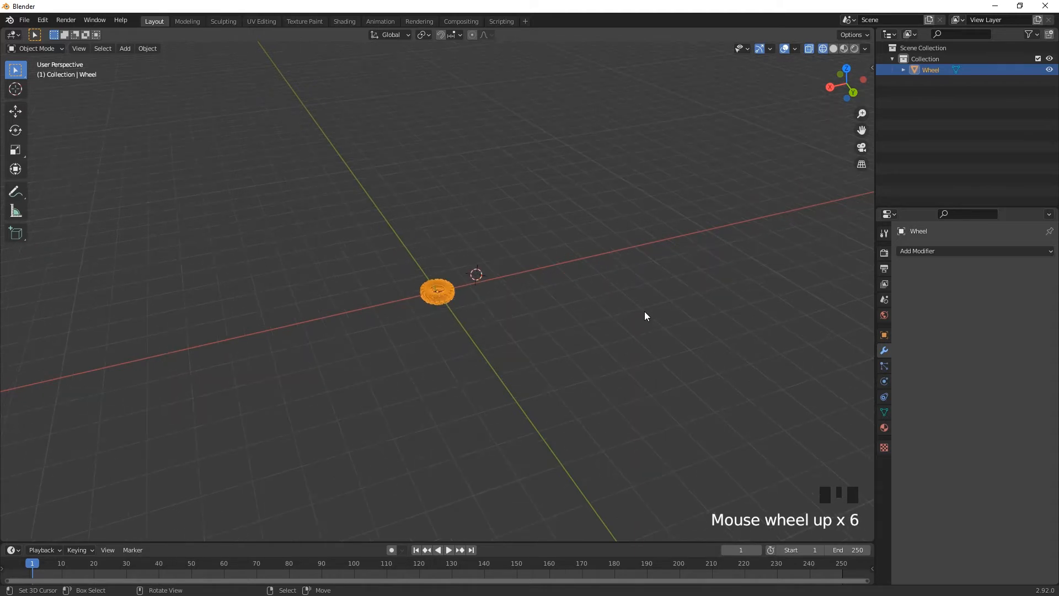
scroll(645, 311, "up", 7)
scroll(645, 312, "up", 4)
scroll(645, 311, "up", 2)
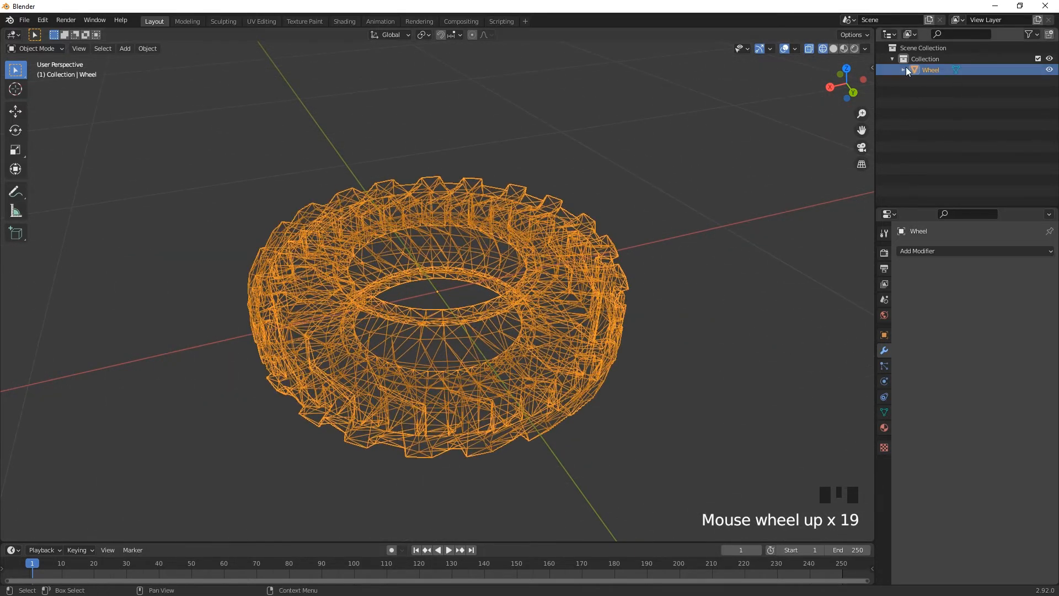
Return to solid shading and rename the Wheel object to WheelLOD0.
left_click(834, 49)
left_click(935, 88)
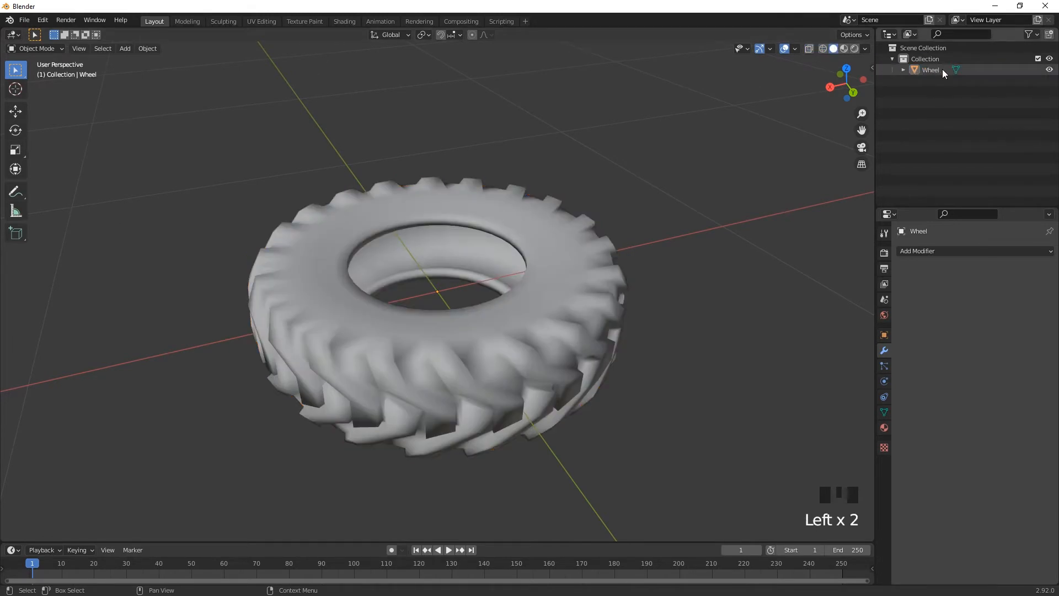
left_click(934, 69)
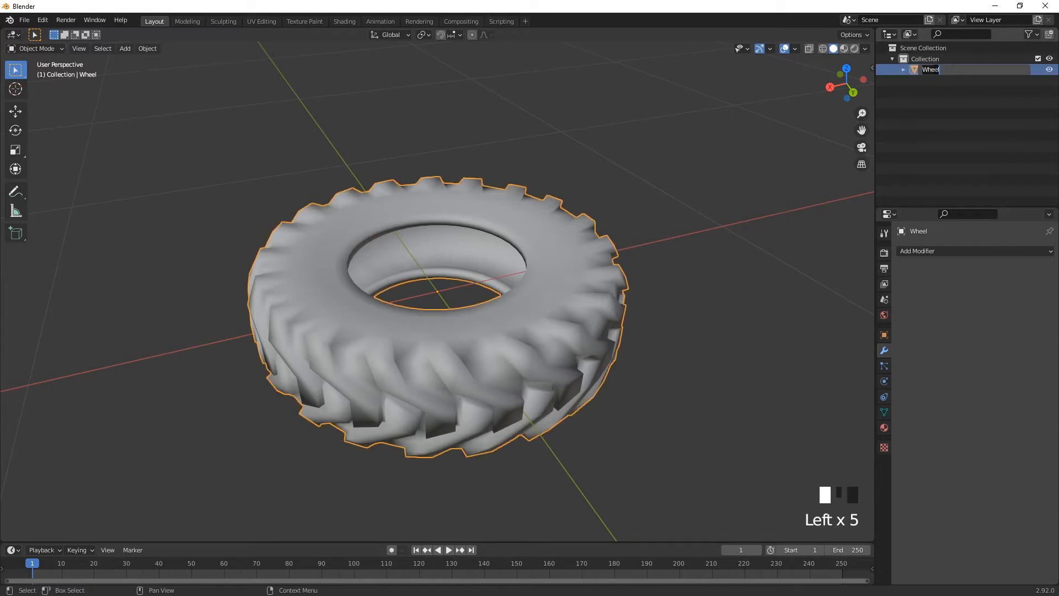
double_click(933, 68)
type("LOD0")
key("Return")
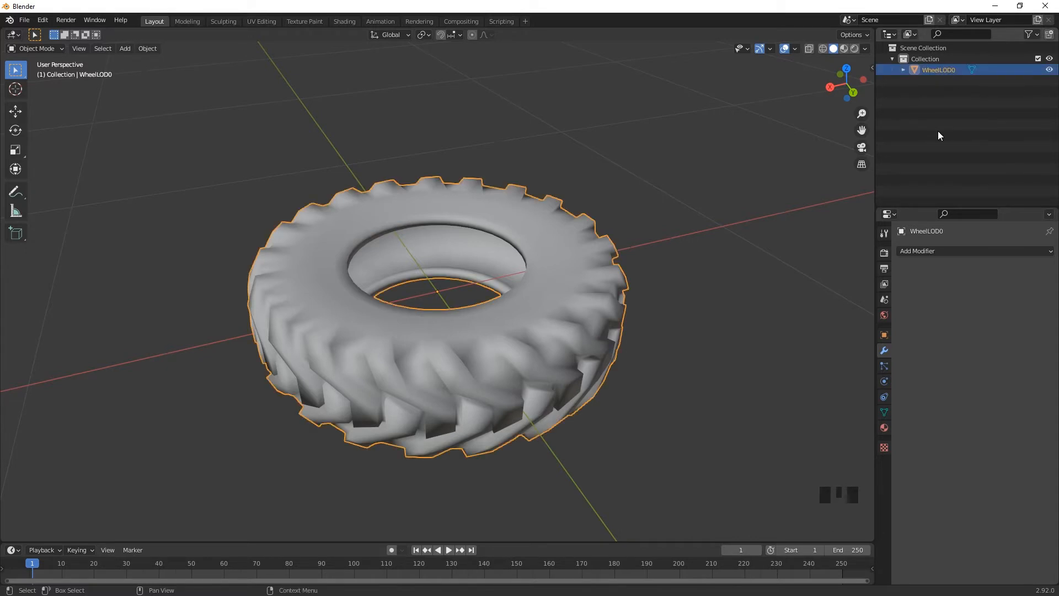
Copy and paste WheelLOD0 as a new data-block and rename the duplicate WheelLOD1.
right_click(936, 74)
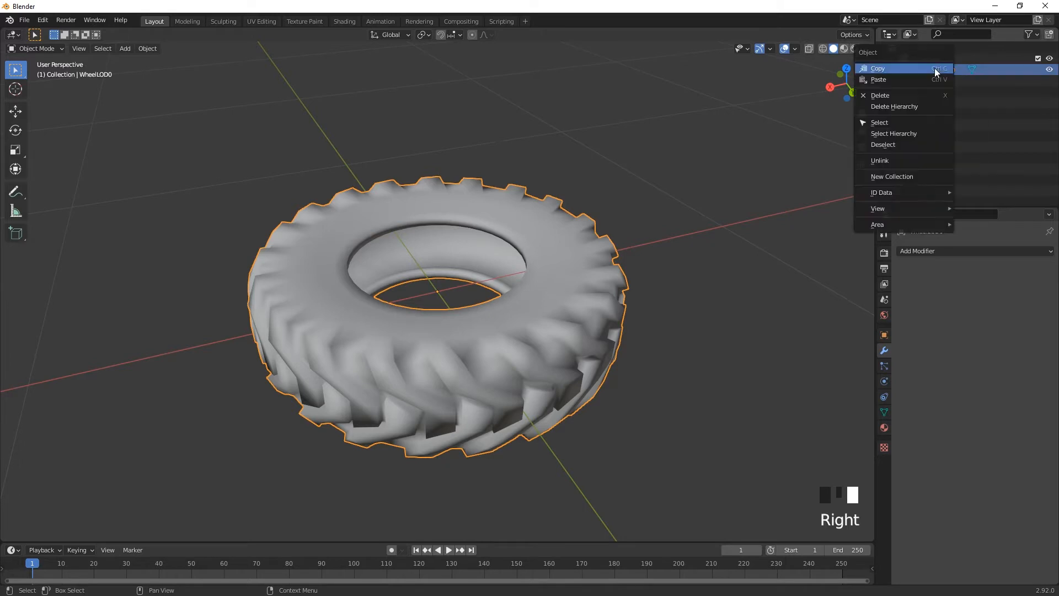
left_click(920, 67)
right_click(935, 67)
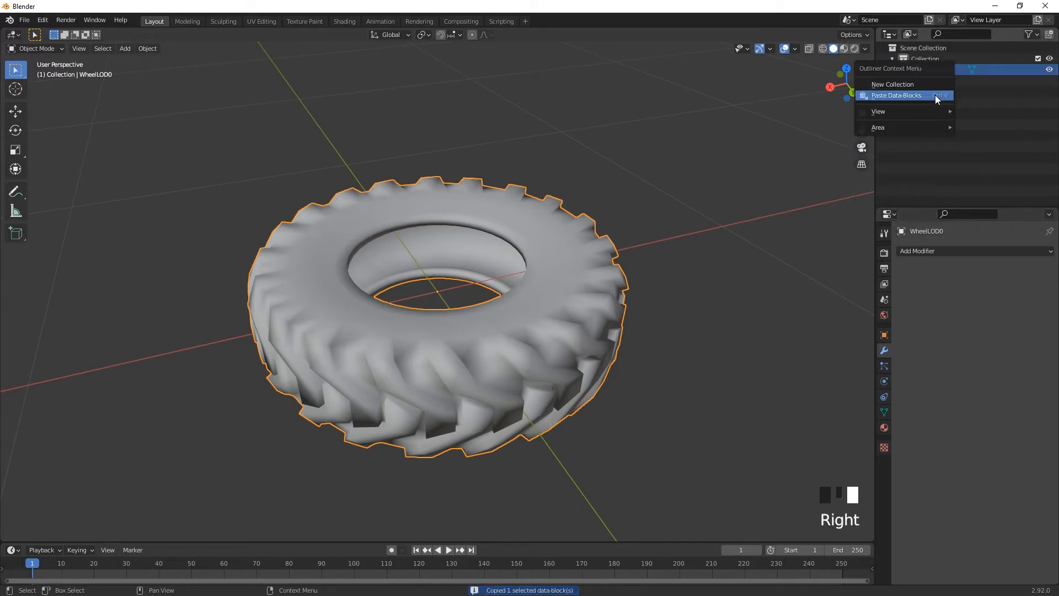
left_click(911, 95)
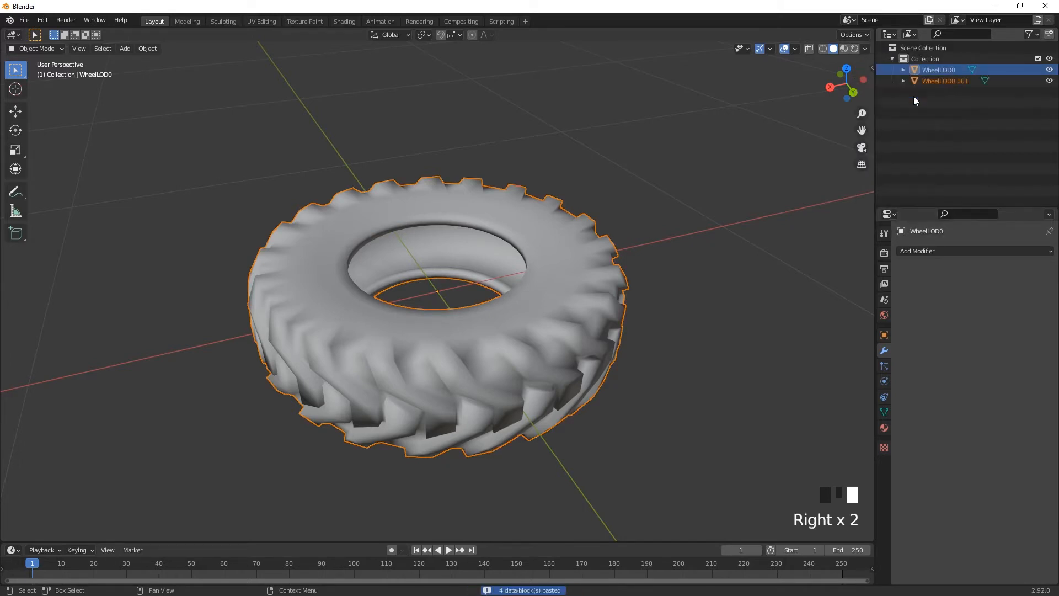
double_click(962, 83)
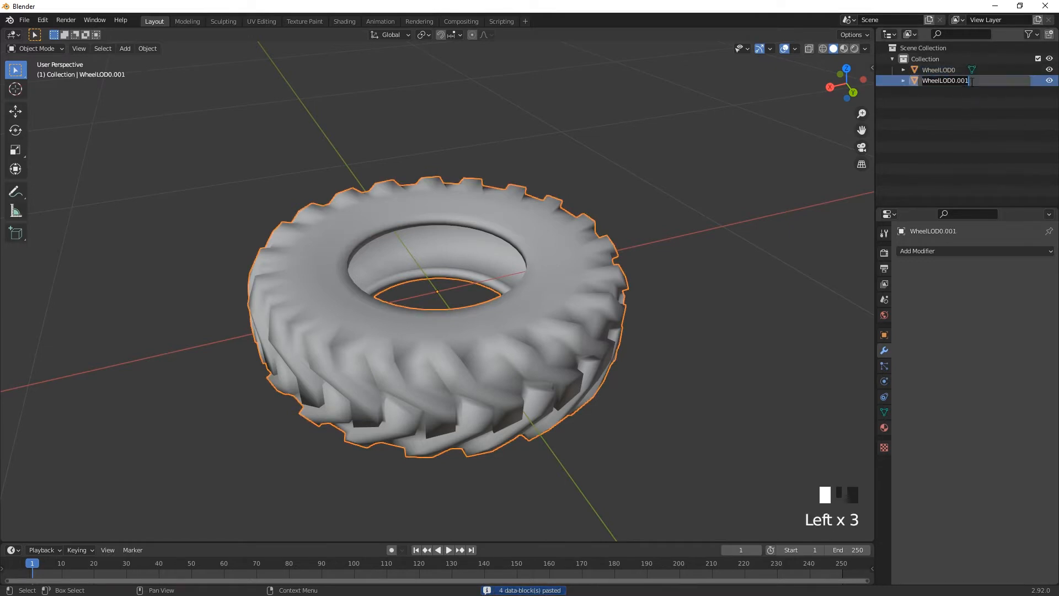
key("Left")
key("Left")
key("Left")
key("BackSpace")
key("shift+End")
type("1")
key("Return")
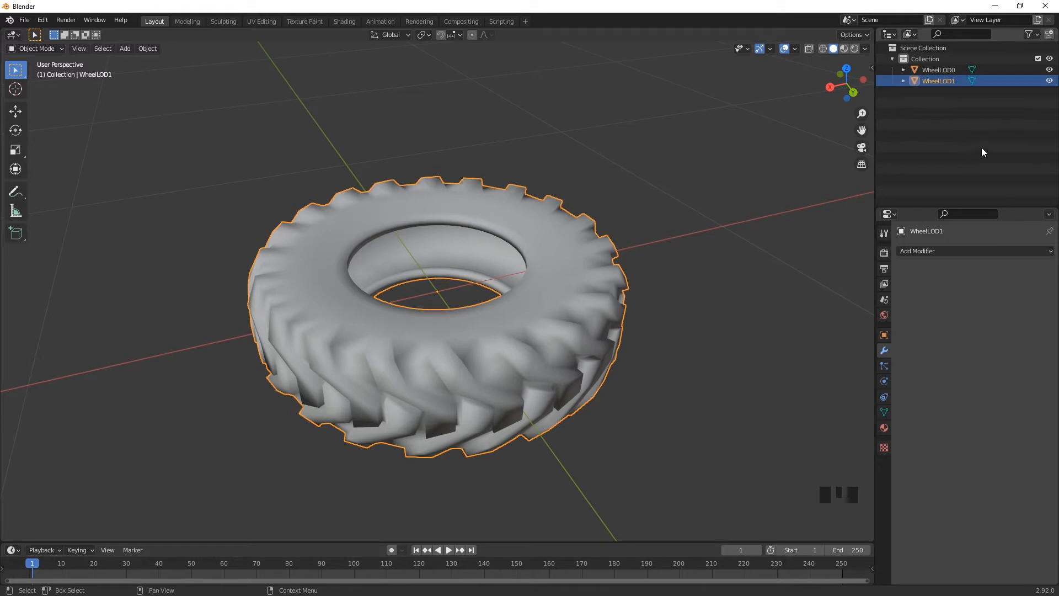
Hide WheelLOD0 and make WheelLOD1 active with its modifier properties shown.
left_click(1050, 69)
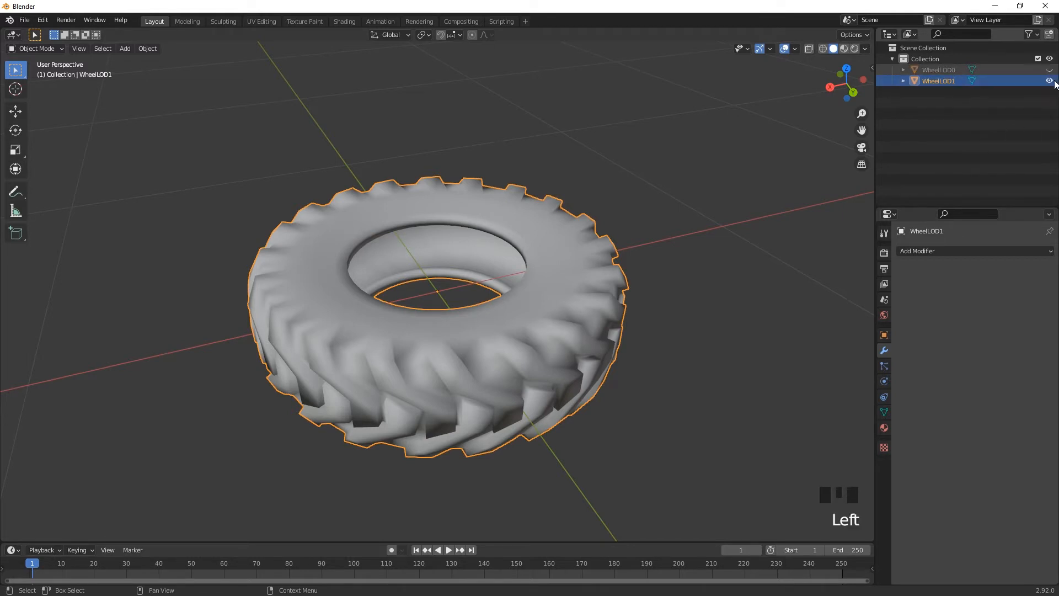
left_click(932, 78)
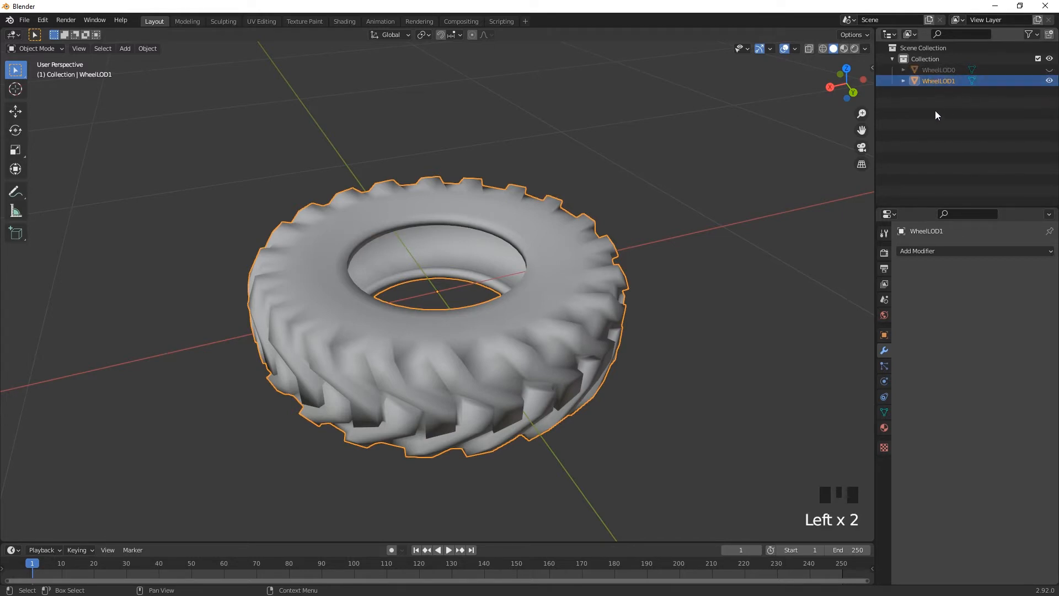
left_click(883, 335)
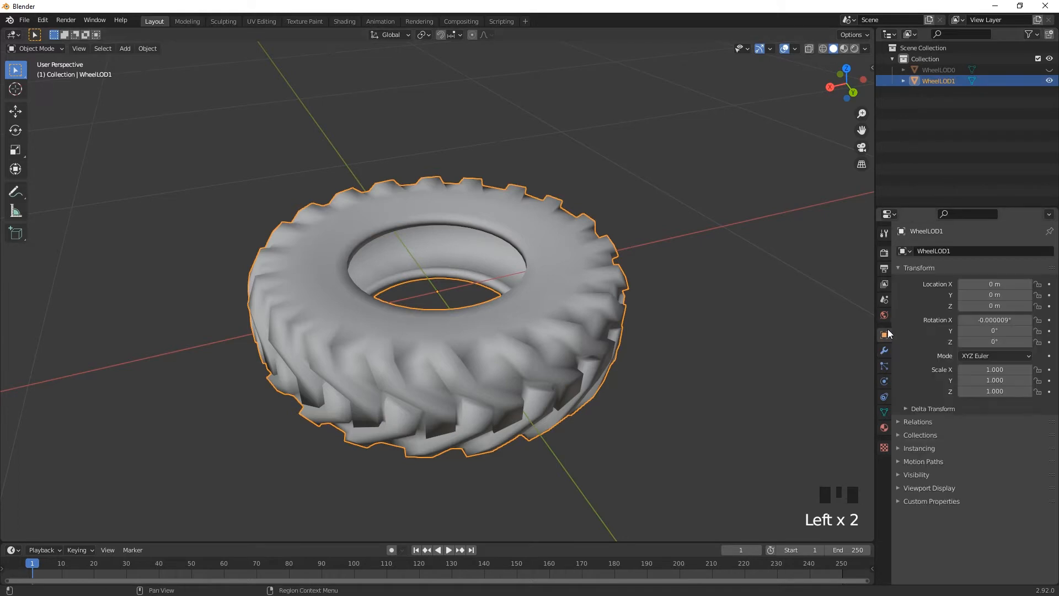
left_click(884, 352)
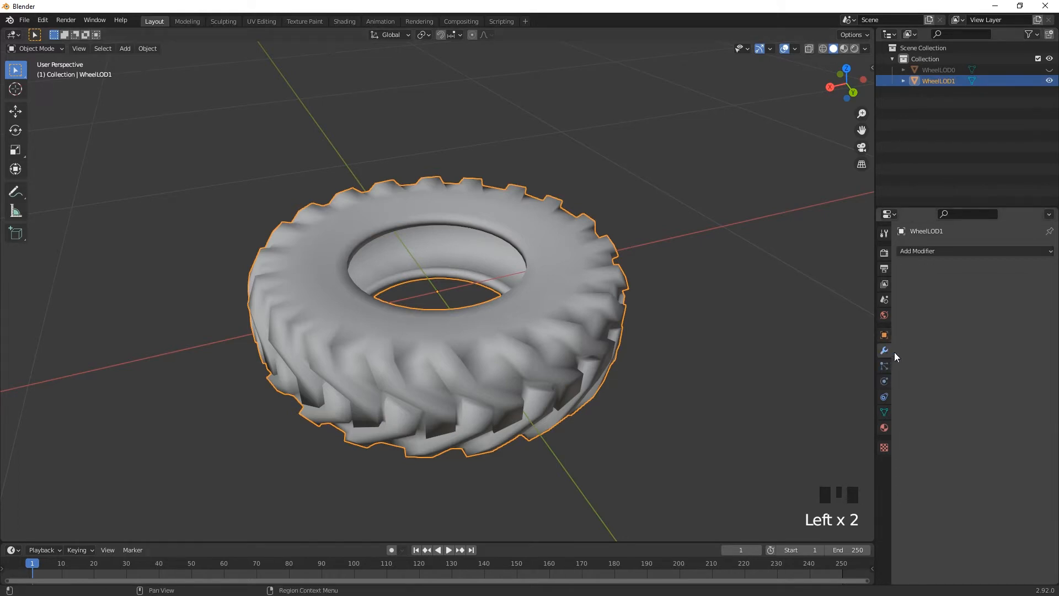
Add a Decimate modifier to WheelLOD1 at ratio about 0.54, roughly half the faces.
left_click(941, 255)
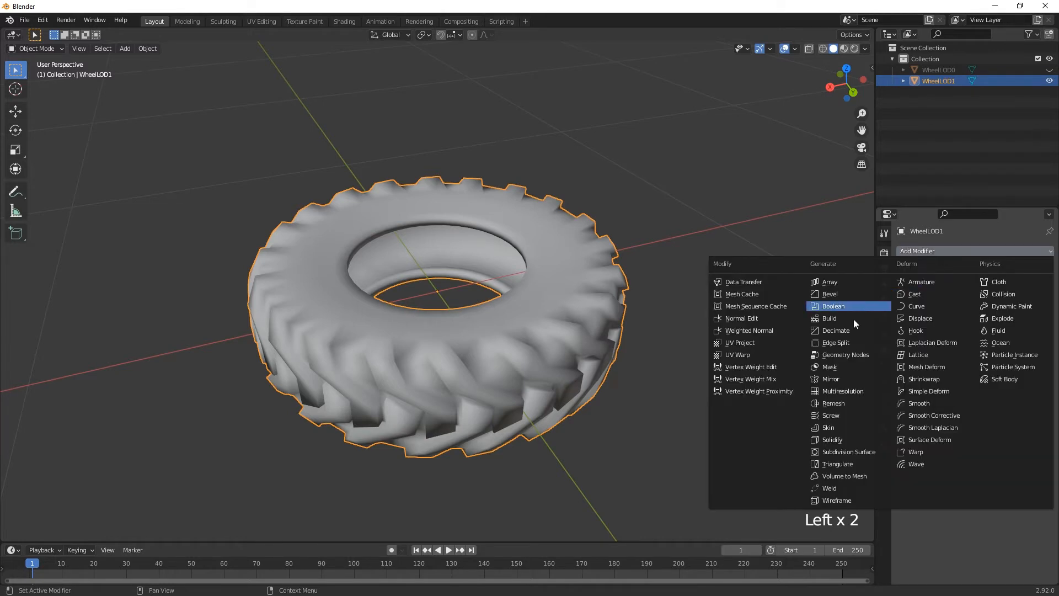
left_click(837, 329)
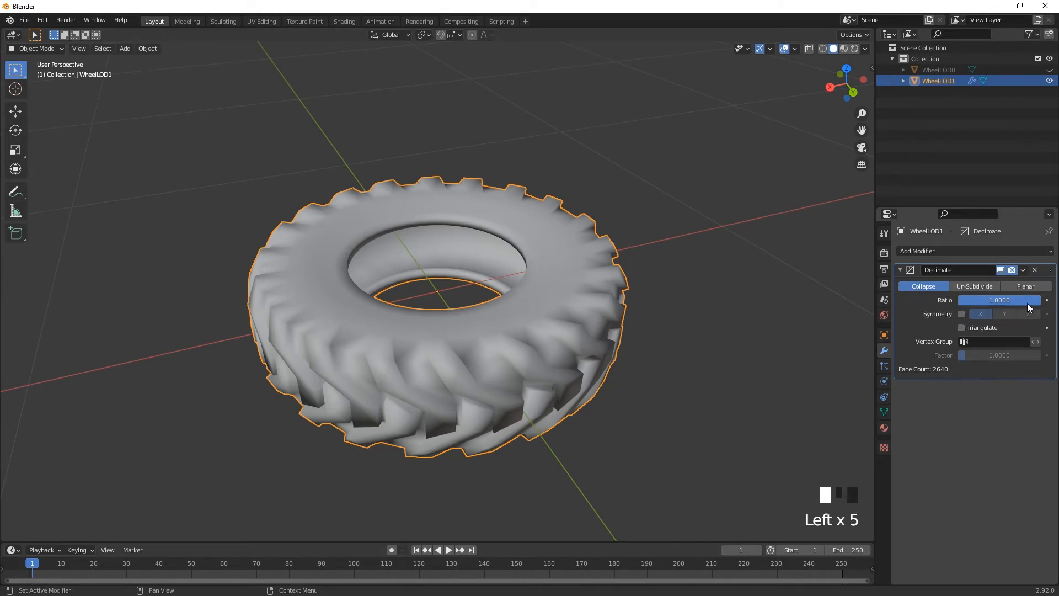
left_click_drag(1027, 300, 977, 301)
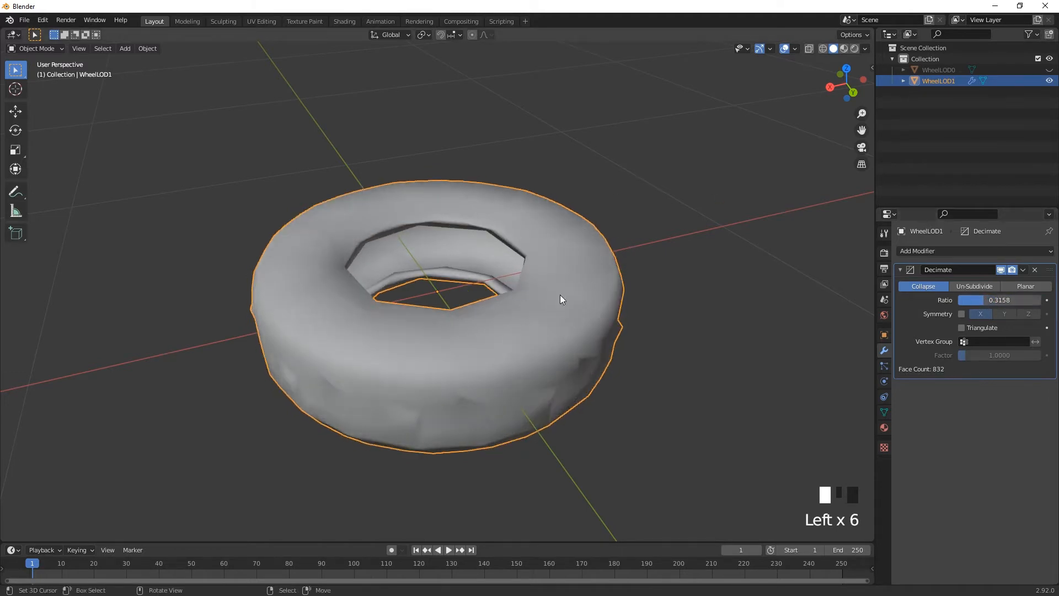
View WheelLOD1 as wireframe and toggle the Decimate display to compare with the full mesh.
left_click(821, 47)
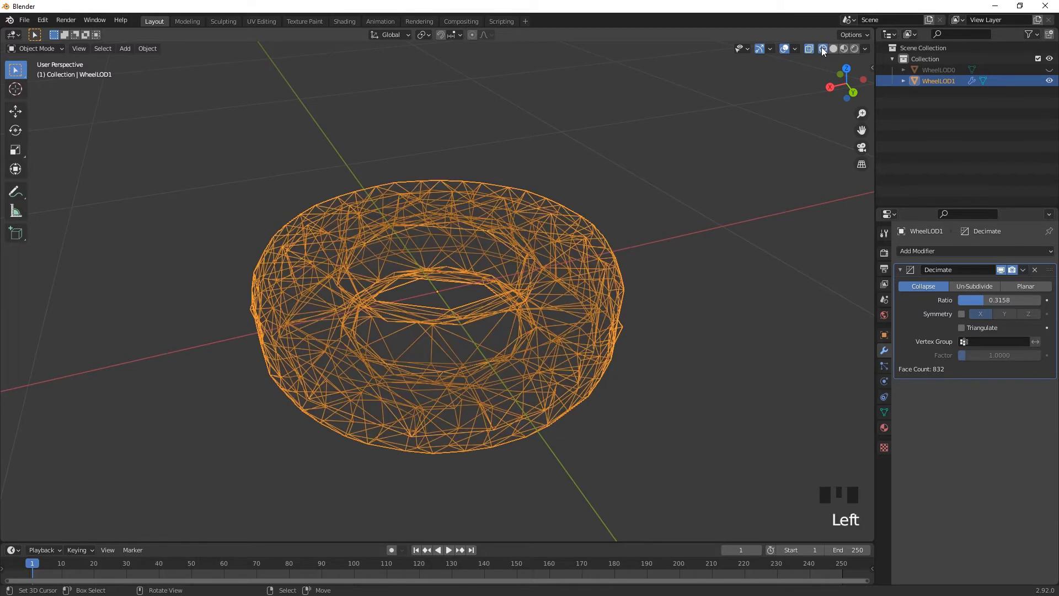
left_click(1000, 270)
left_click(999, 270)
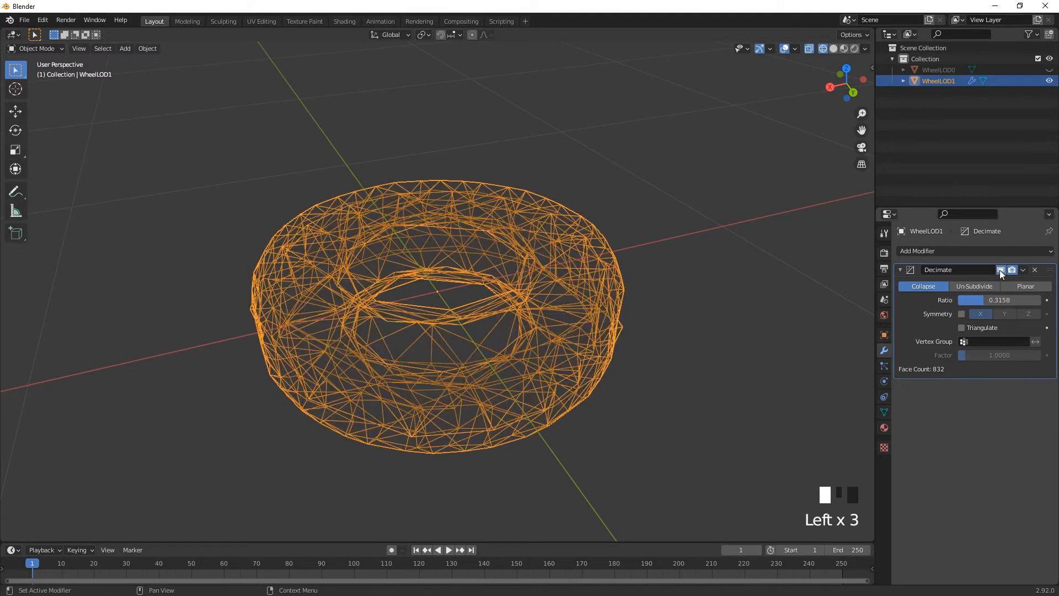
left_click(999, 270)
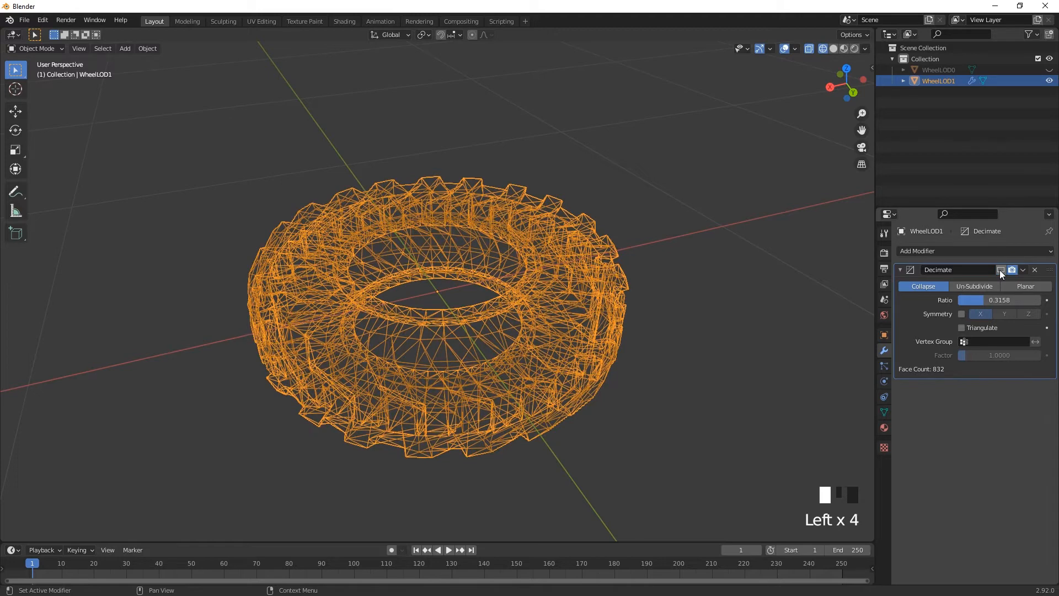
left_click(1000, 269)
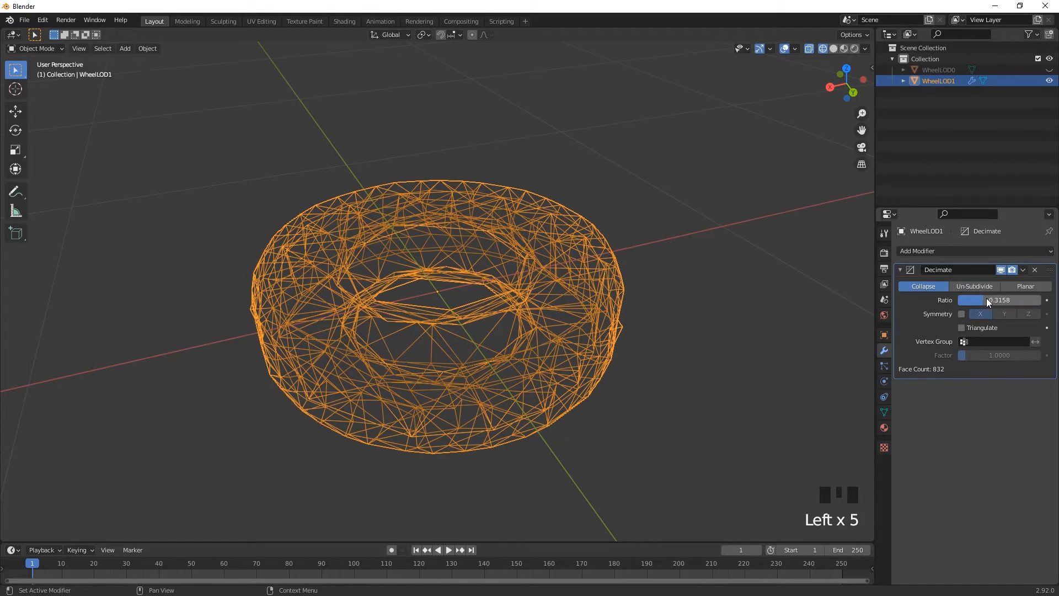
Try a very low decimation ratio, check it solid-shaded, then raise it back to about 0.26.
left_click_drag(987, 299, 964, 301)
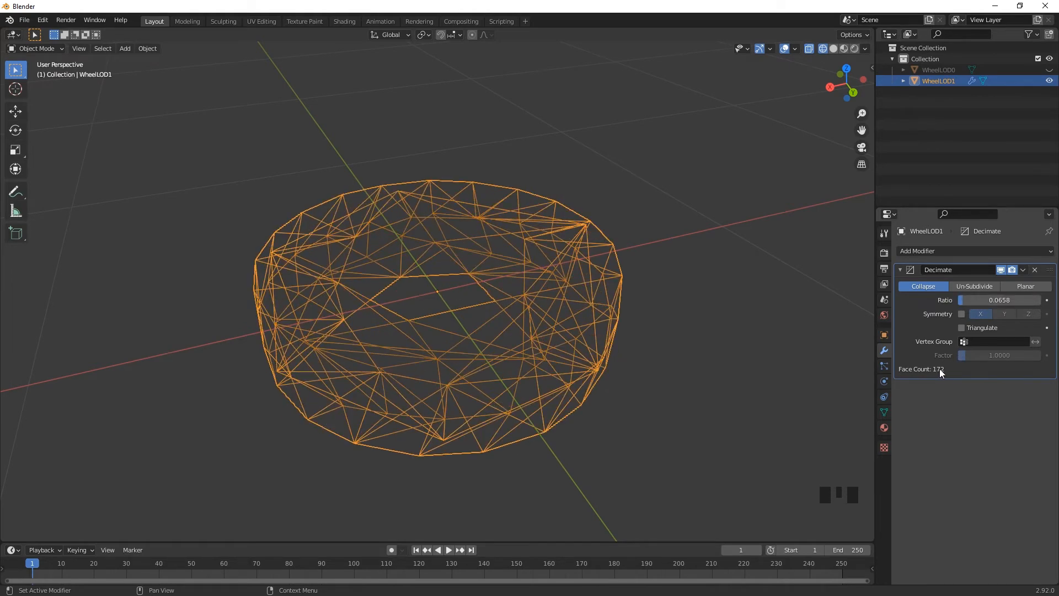
left_click(832, 49)
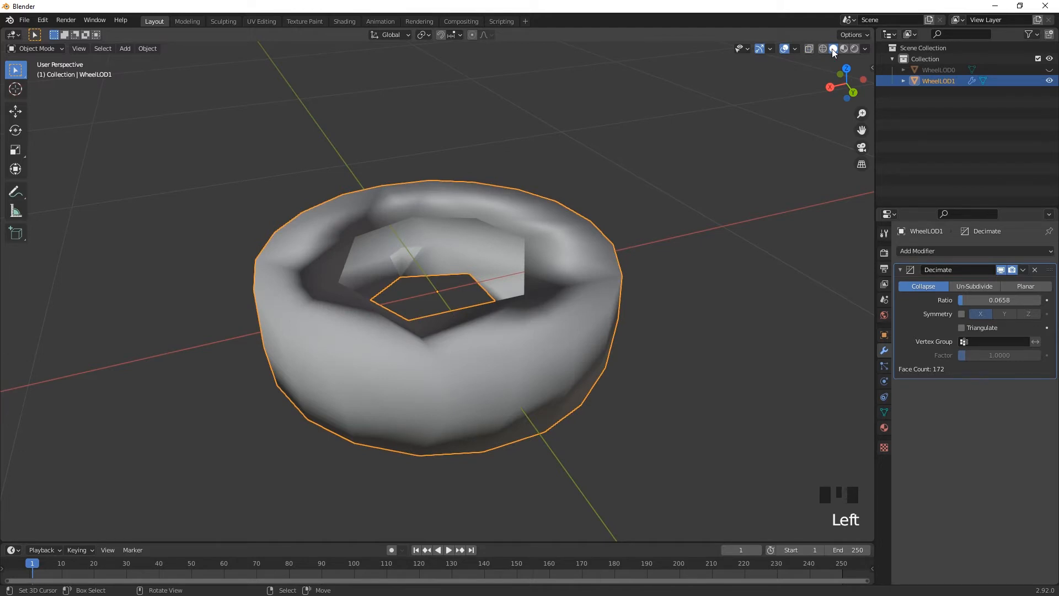
scroll(601, 366, "down", 5)
scroll(603, 365, "down", 5)
scroll(602, 364, "down", 4)
scroll(602, 365, "down", 9)
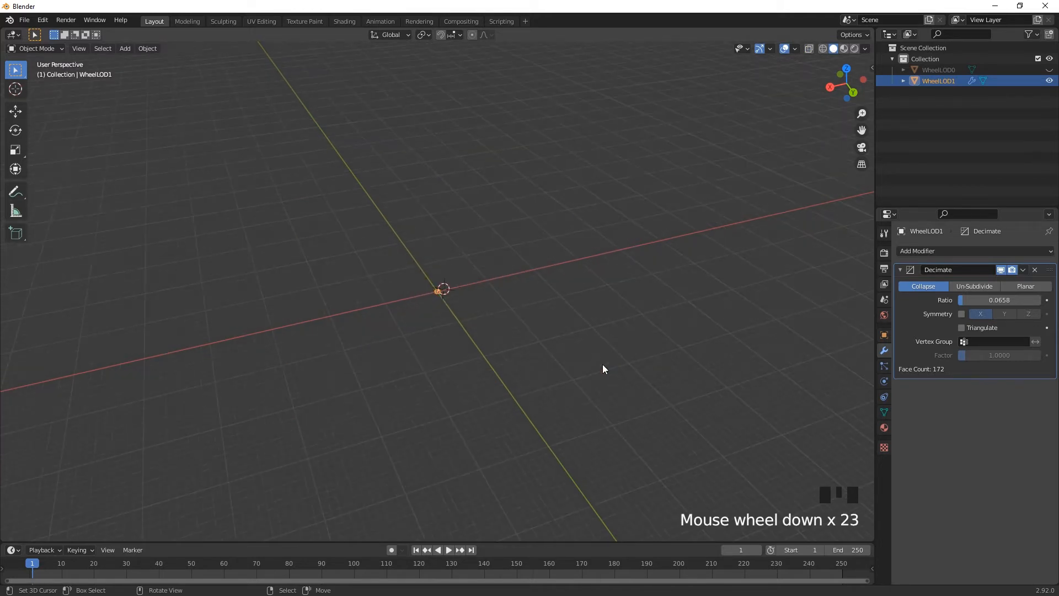
scroll(603, 365, "up", 3)
scroll(602, 364, "up", 9)
scroll(605, 363, "up", 5)
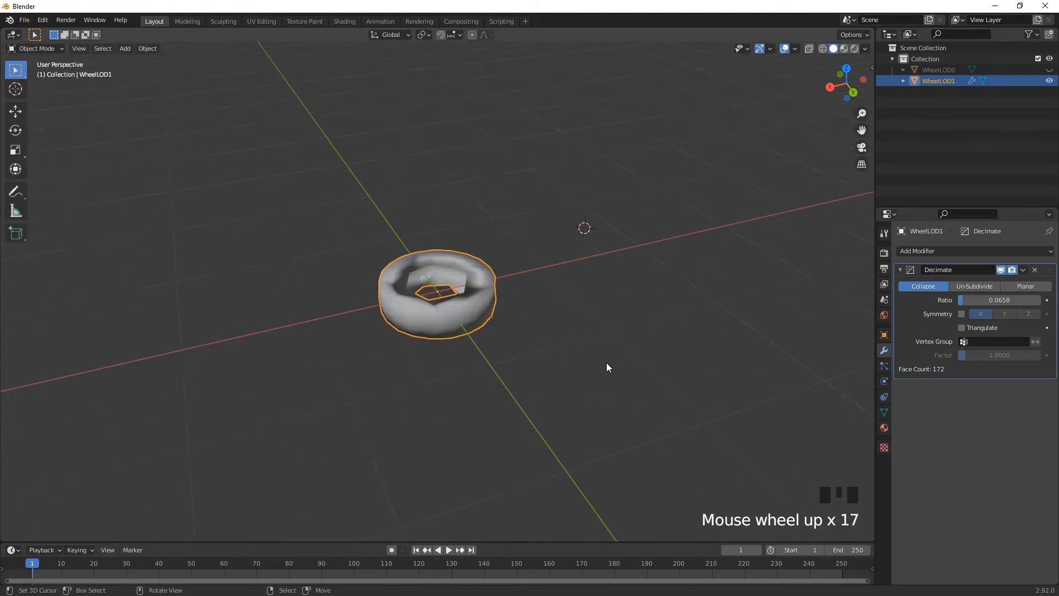
scroll(607, 363, "up", 5)
scroll(608, 362, "up", 2)
scroll(607, 362, "down", 2)
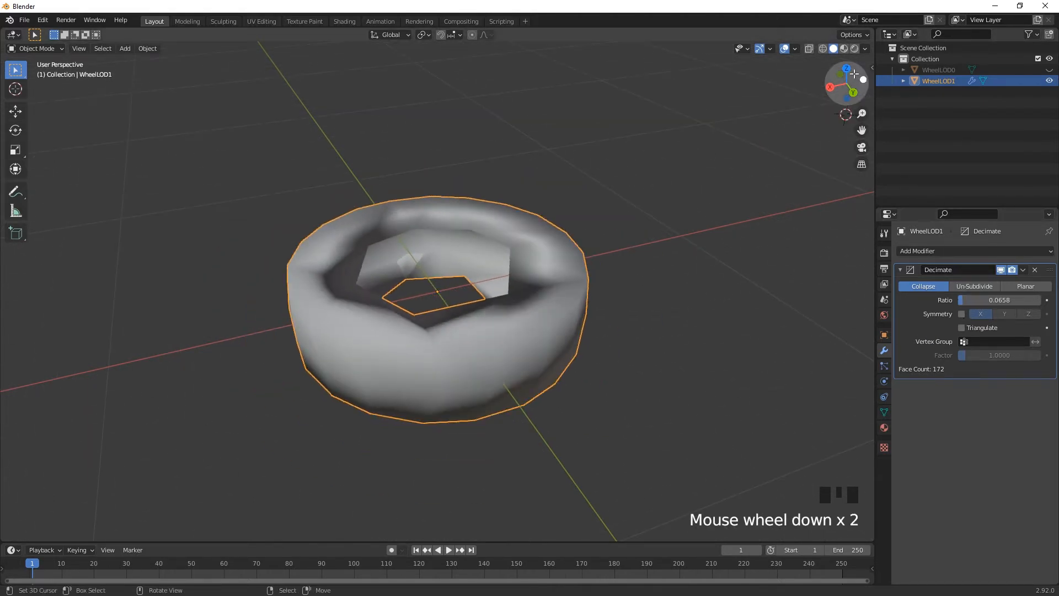
left_click(823, 50)
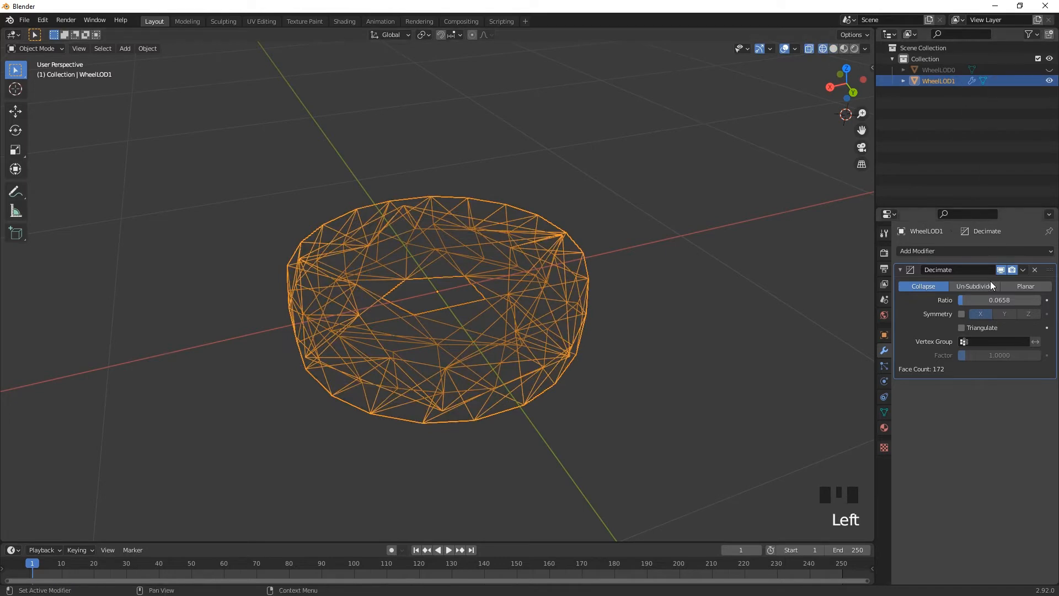
left_click_drag(972, 300, 1000, 300)
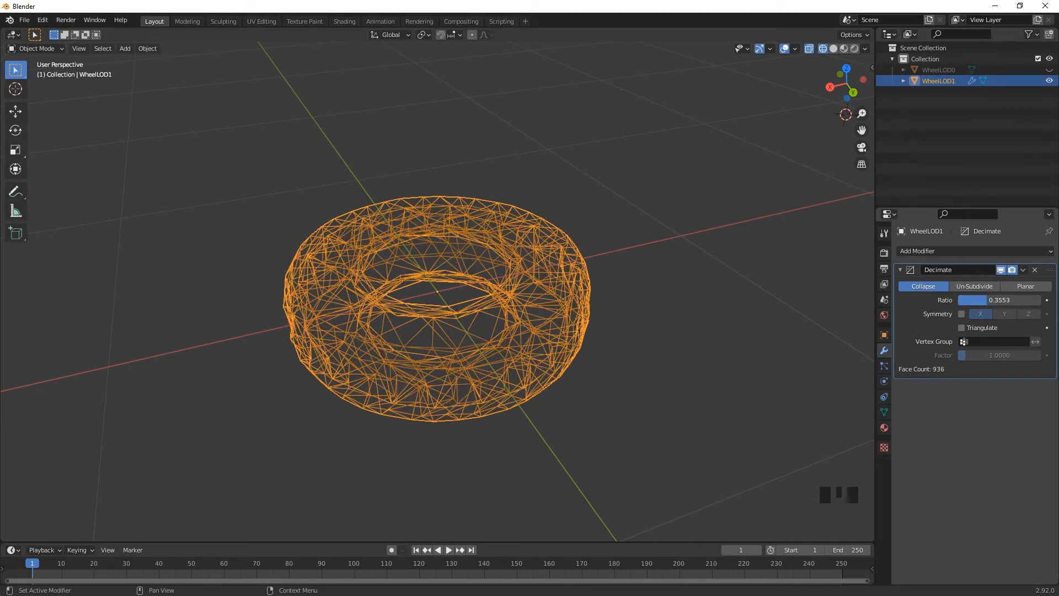
Reset the Decimate ratio to 1.0, then settle it at 0.3026 (798 faces) and view solid-shaded.
left_click_drag(1000, 299, 1000, 300)
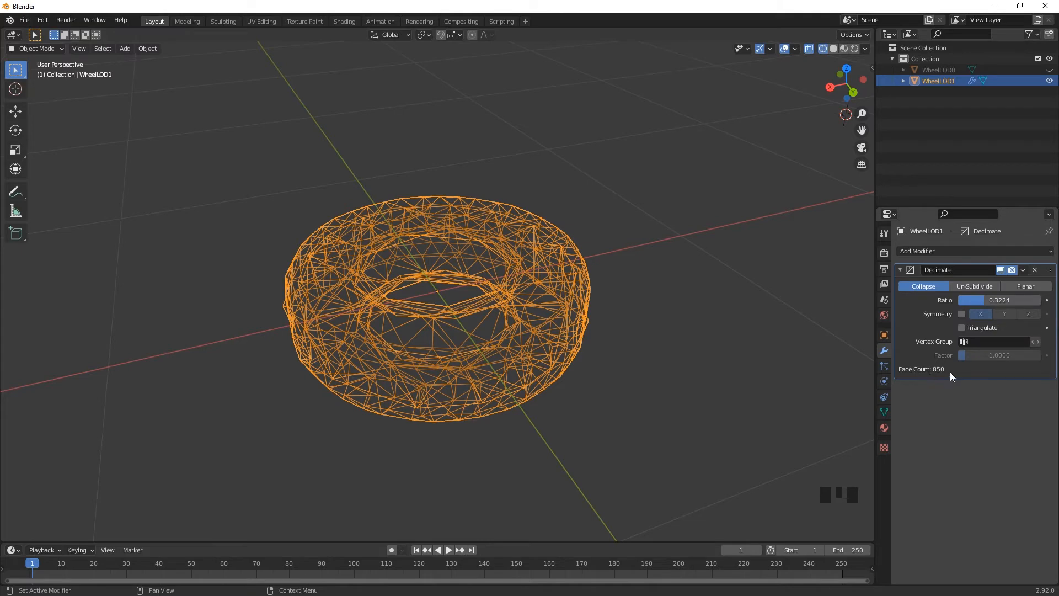
double_click(1000, 300)
type("1")
key("Return")
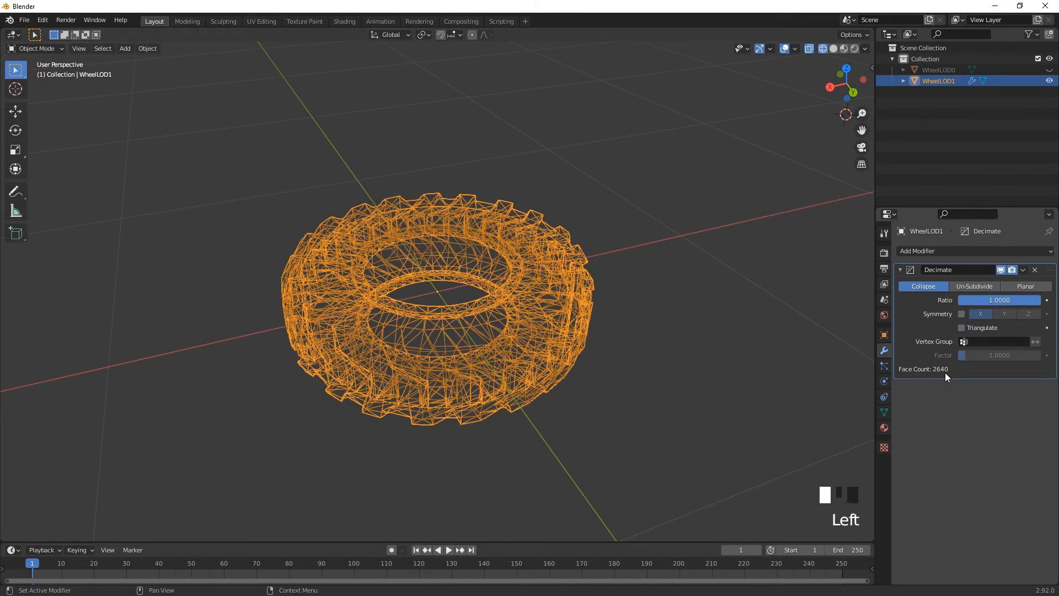
left_click_drag(1035, 301, 983, 300)
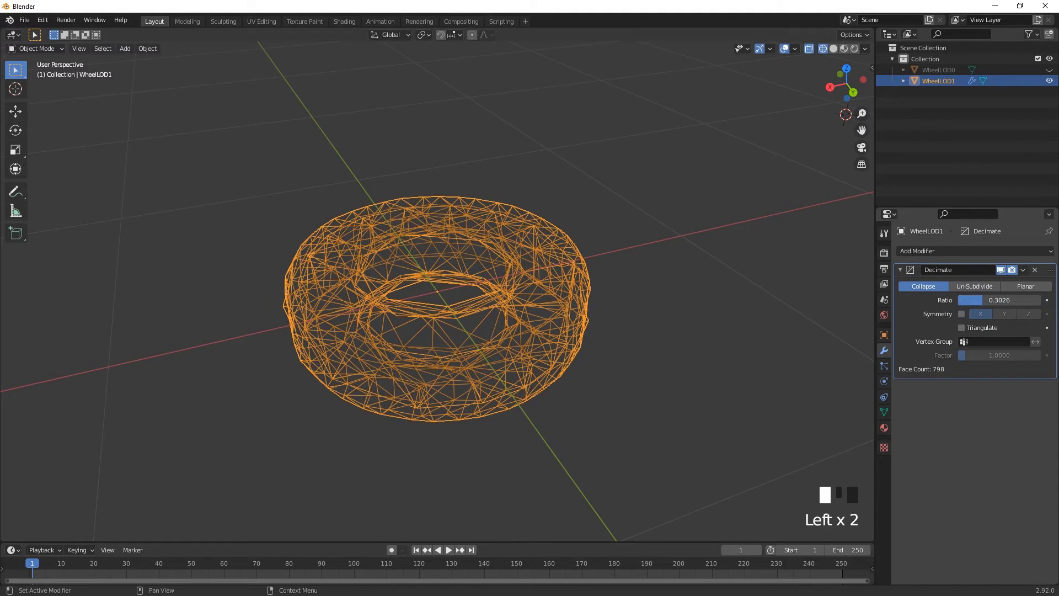
left_click(834, 49)
scroll(503, 316, "down", 8)
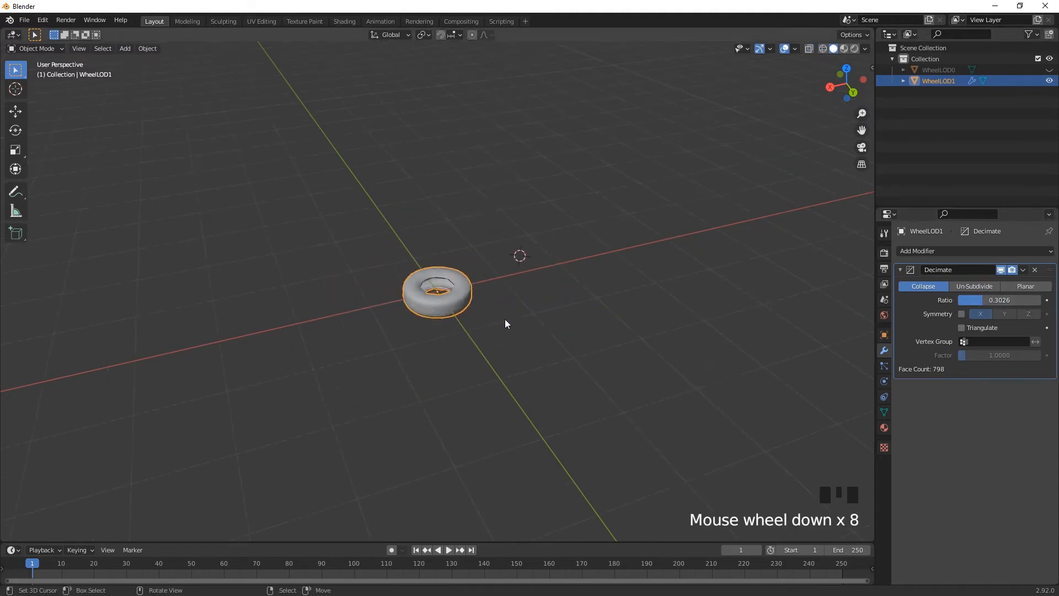
scroll(504, 321, "down", 3)
scroll(506, 327, "down", 3)
Orbit around the decimated wheel, then return to wireframe shading.
middle_click_drag(505, 334, 507, 306)
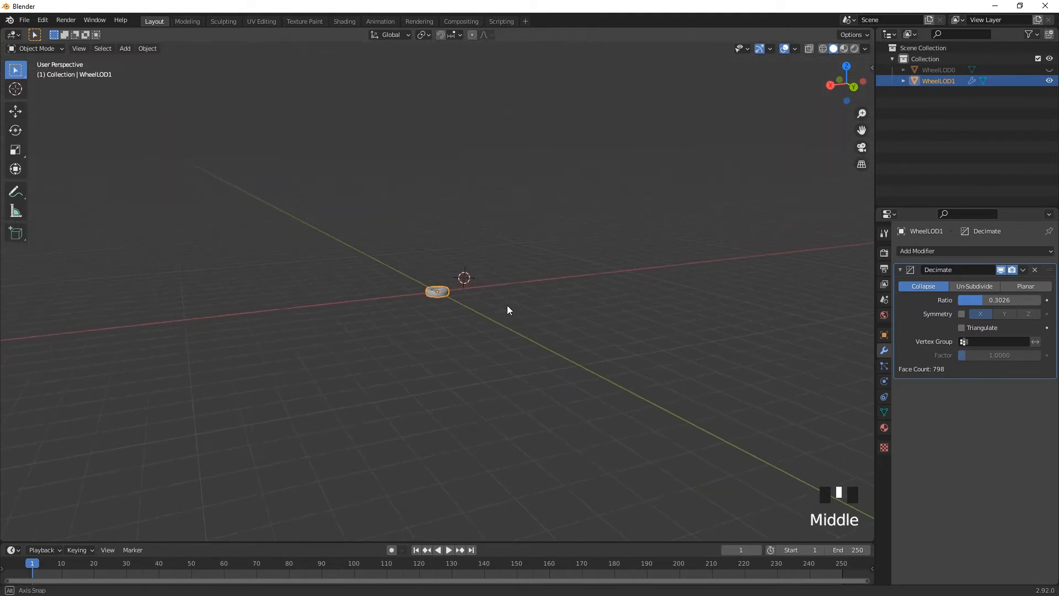
scroll(458, 303, "up", 3)
scroll(474, 308, "up", 6)
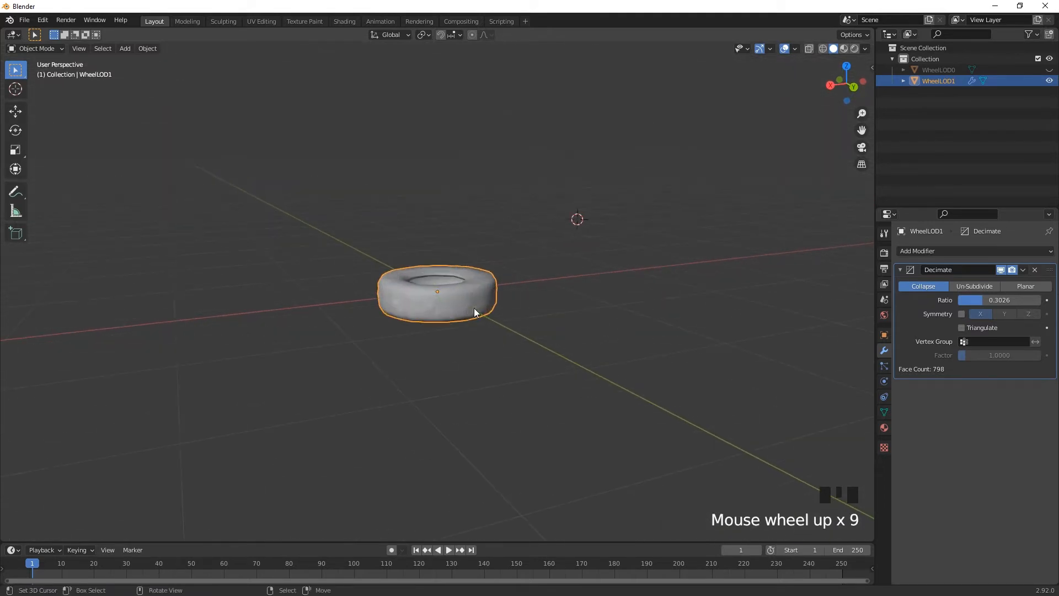
scroll(538, 306, "up", 2)
middle_click_drag(621, 304, 602, 326)
scroll(602, 327, "up", 2)
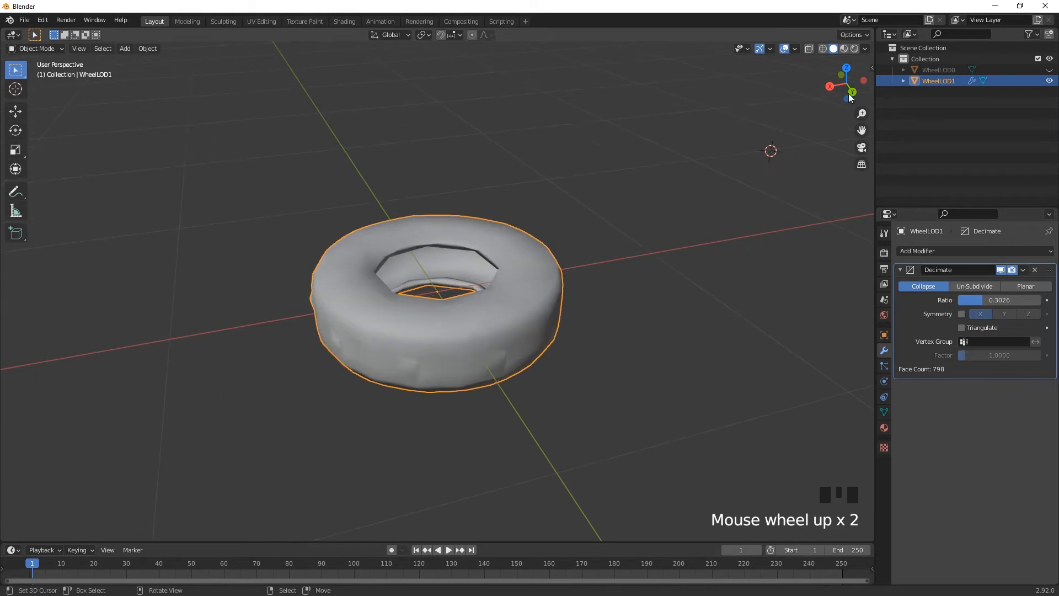
left_click(822, 48)
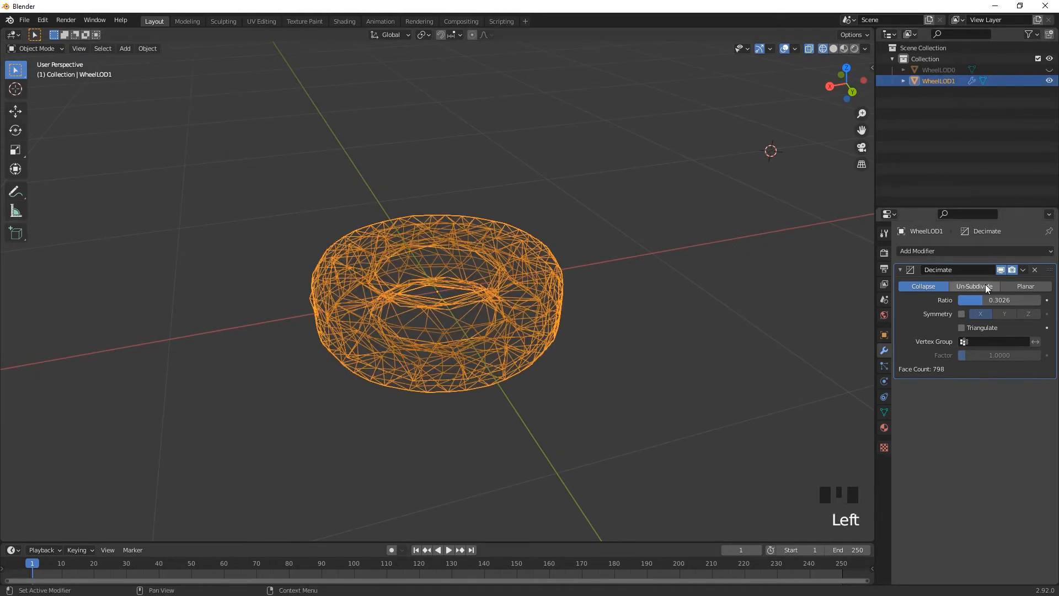
left_click(926, 287)
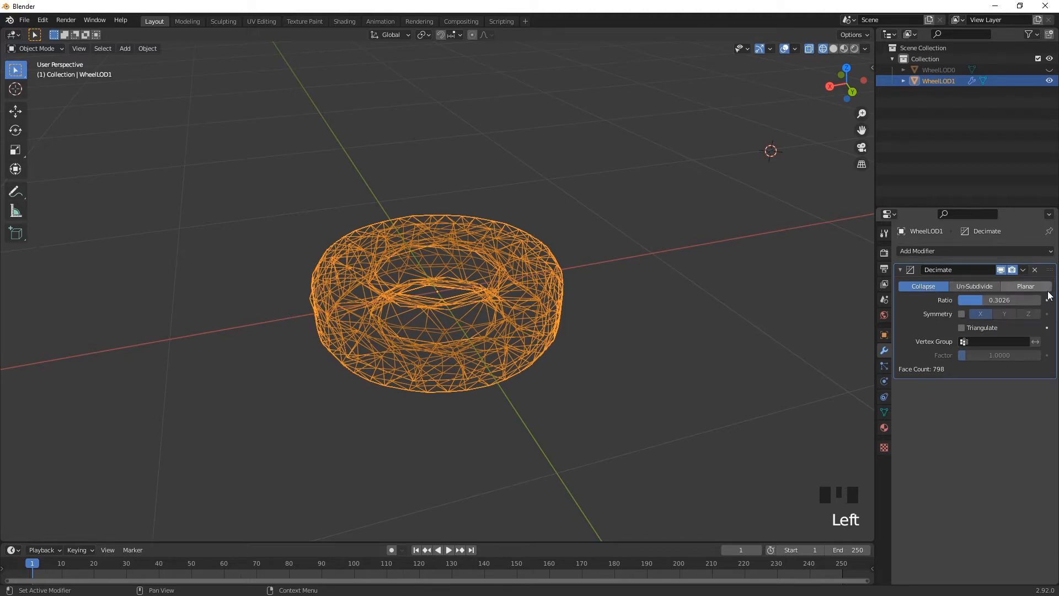
left_click(969, 287)
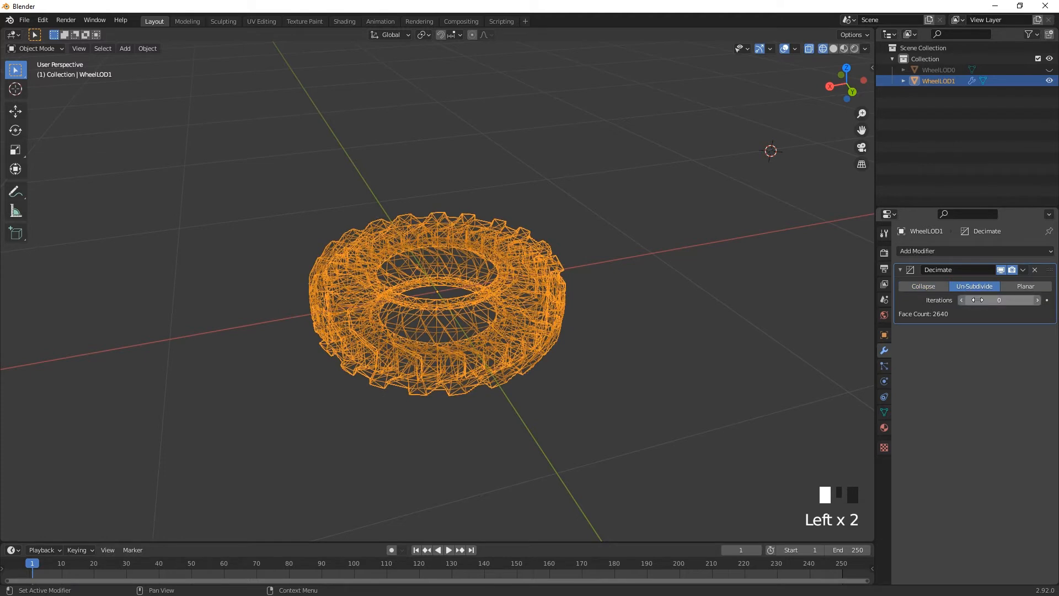
double_click(977, 299)
type("100")
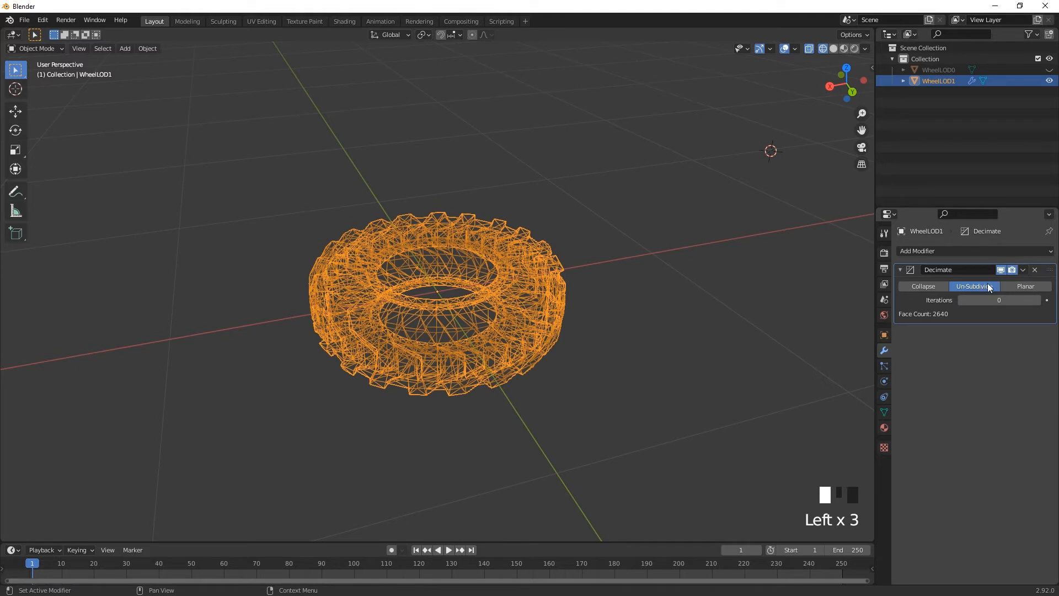
left_click(1024, 287)
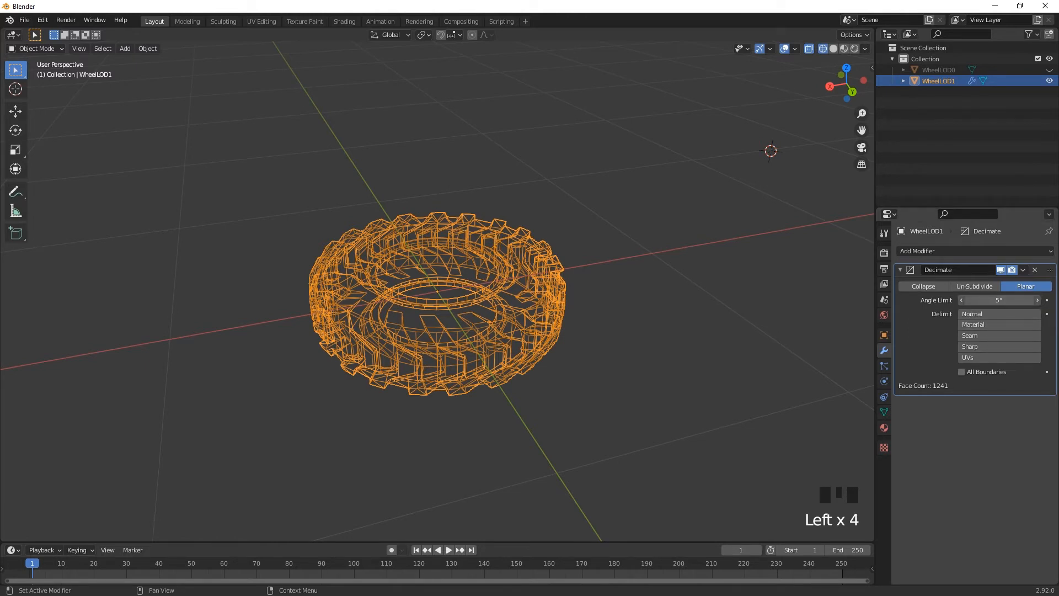
left_click_drag(989, 300, 1048, 301)
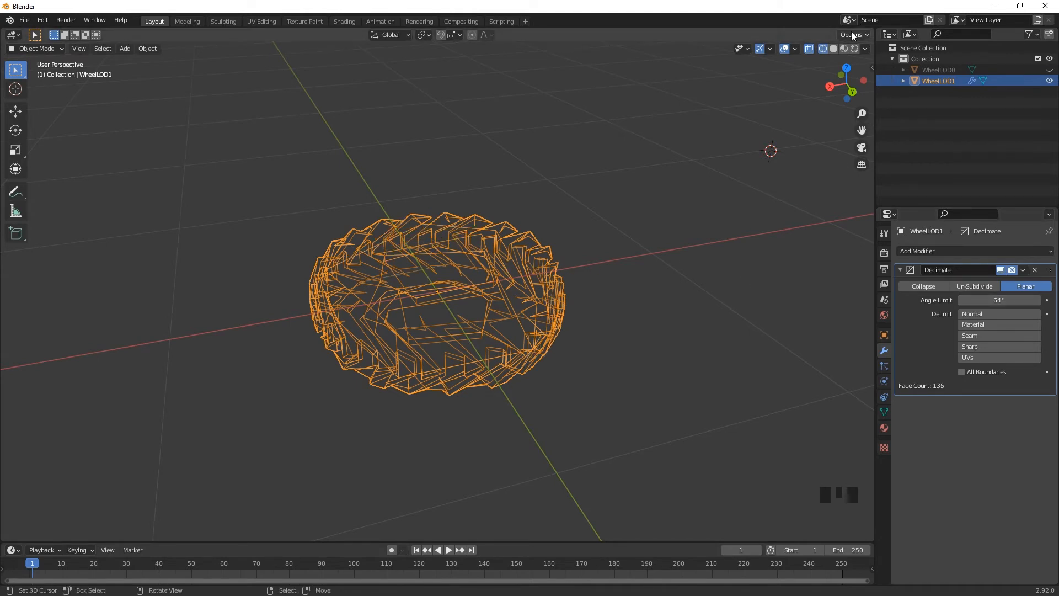
left_click(835, 48)
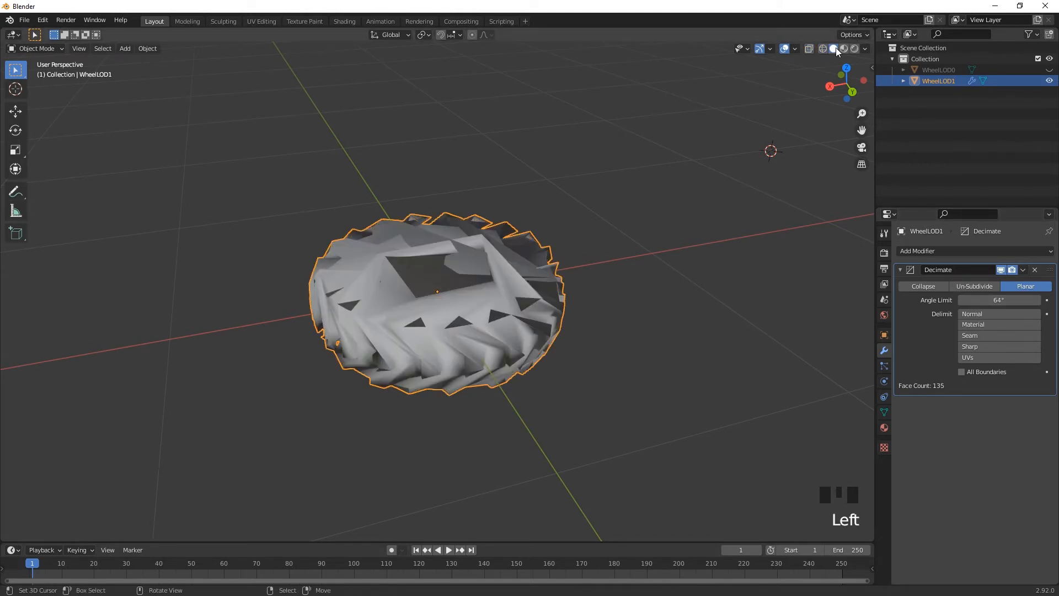
left_click(822, 48)
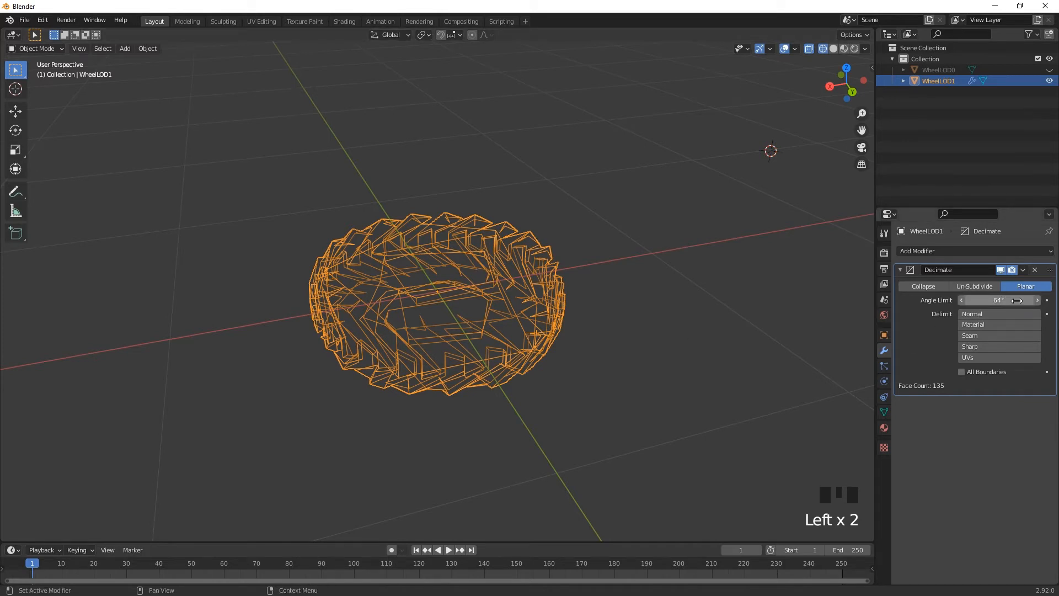
left_click_drag(1016, 300, 934, 275)
left_click(928, 287)
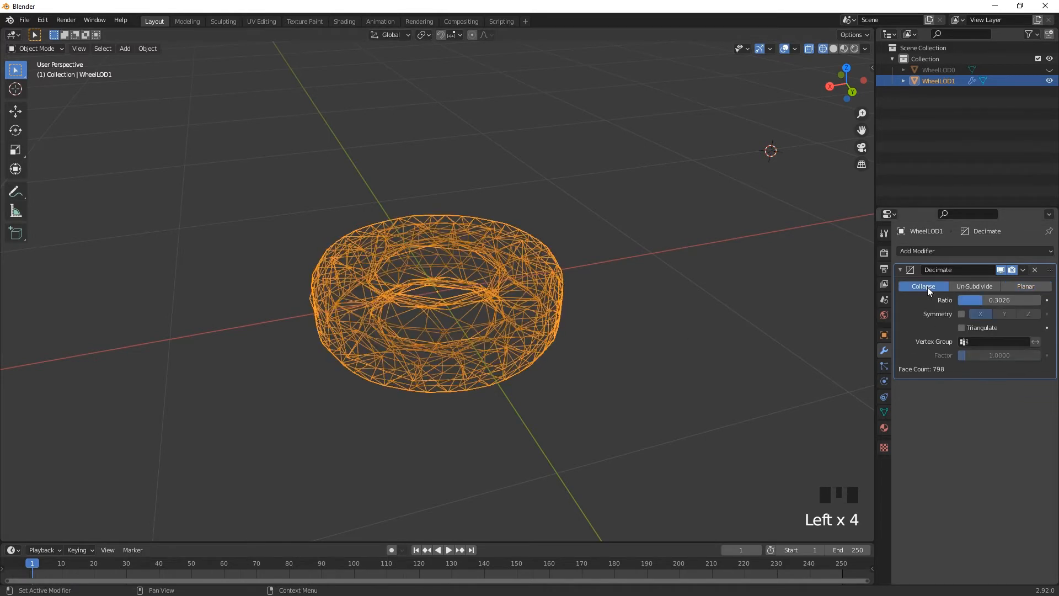
left_click(834, 48)
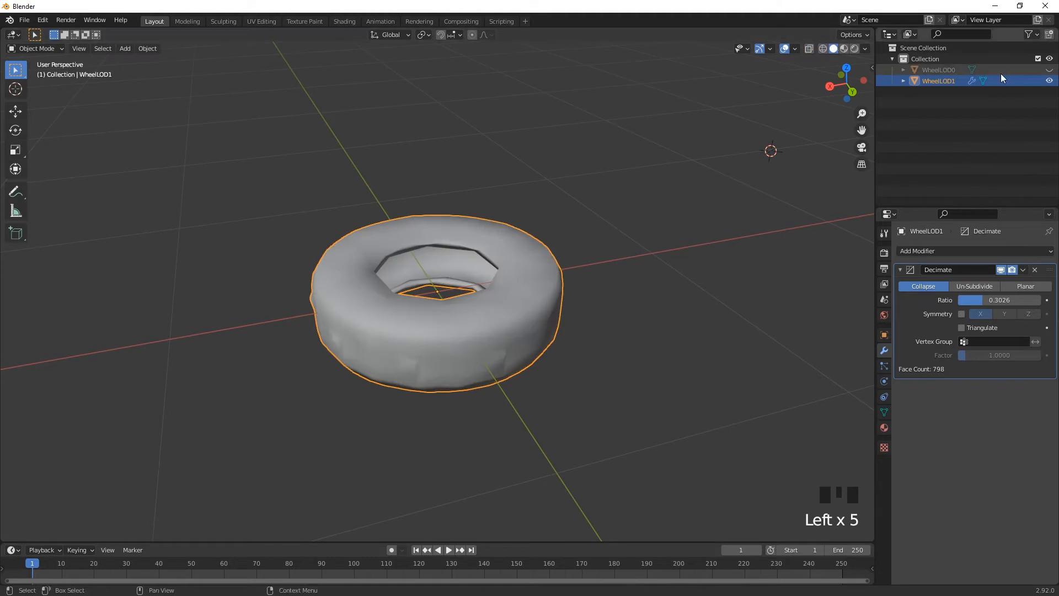
Copy WheelLOD1 and paste it as a new object in the scene.
left_click(959, 116)
right_click(944, 80)
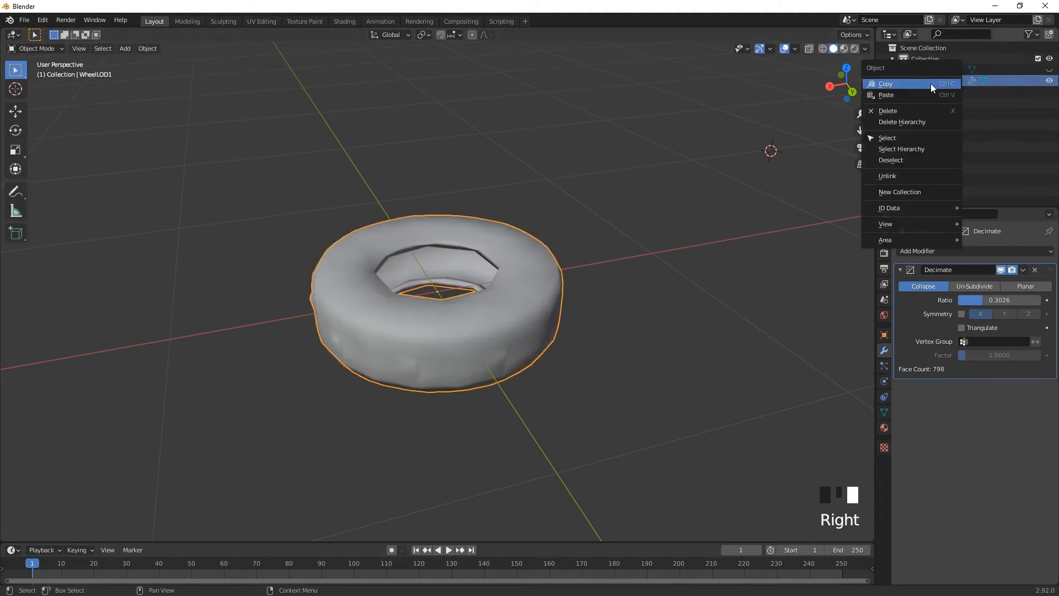
left_click(920, 83)
right_click(921, 107)
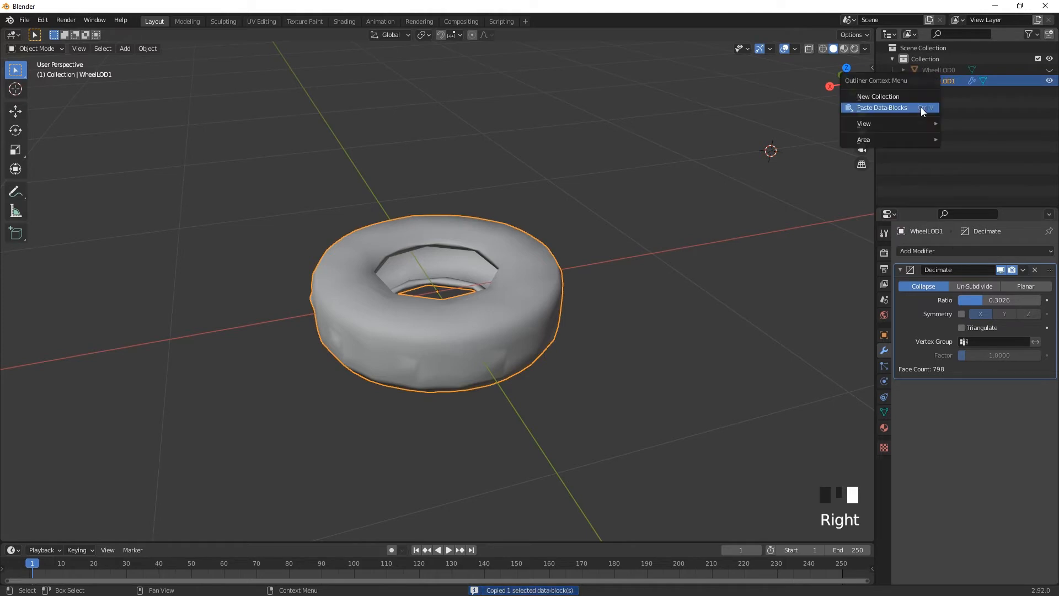
left_click(922, 106)
Rename the pasted copy WheelLOD2, hide WheelLOD1 and select WheelLOD2.
double_click(966, 90)
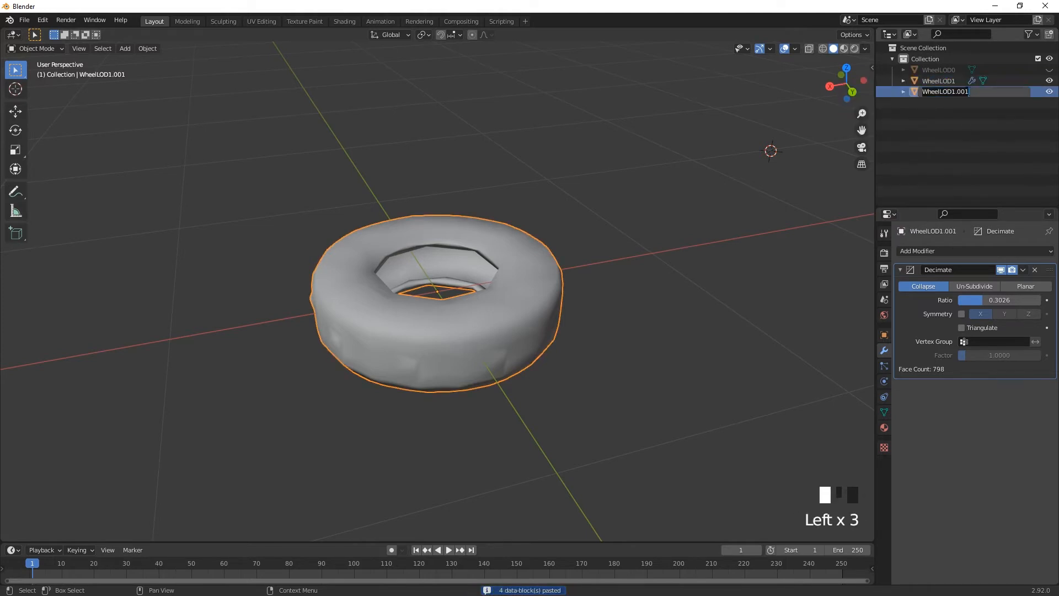
key("Left")
key("Left")
key("Left")
key("Left")
key("shift+End")
type("2")
key("Return")
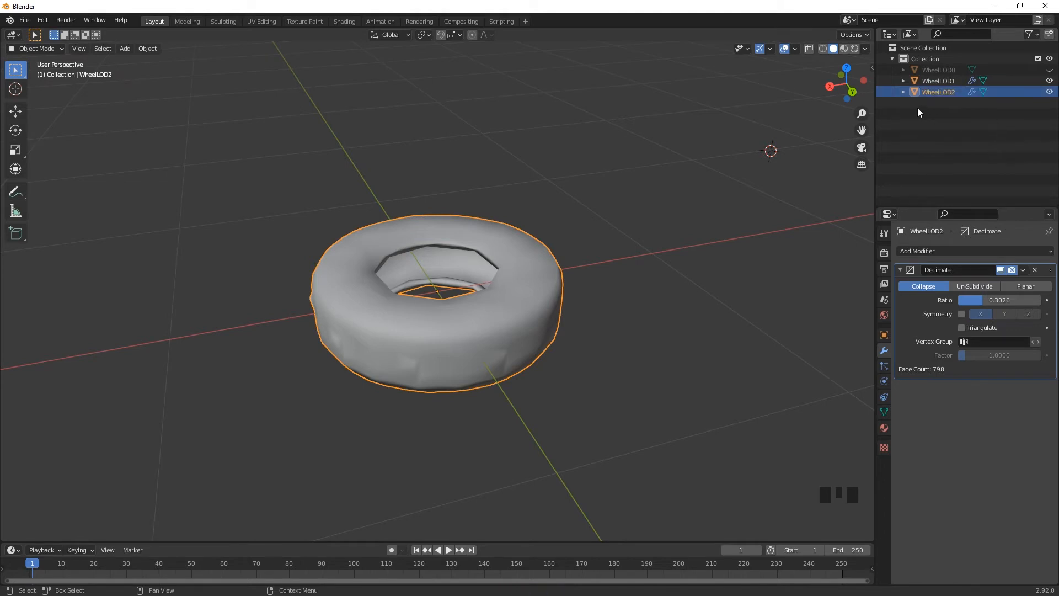
left_click(1049, 81)
left_click(931, 94)
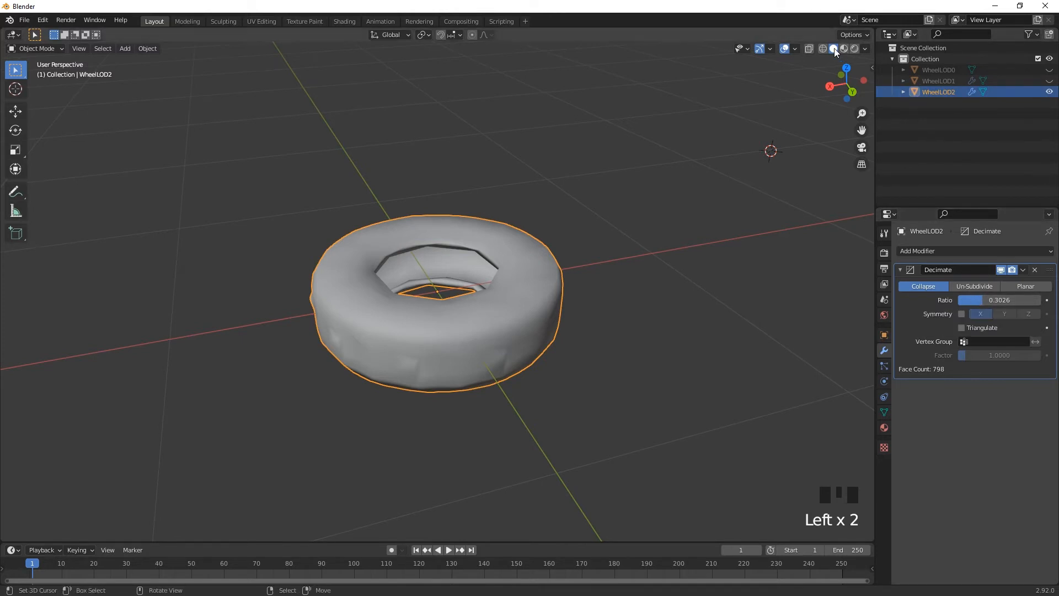
Lower WheelLOD2's Decimate ratio to 0.0987 (260 faces), inspect in wireframe, then unhide the other LODs.
left_click_drag(979, 299, 964, 299)
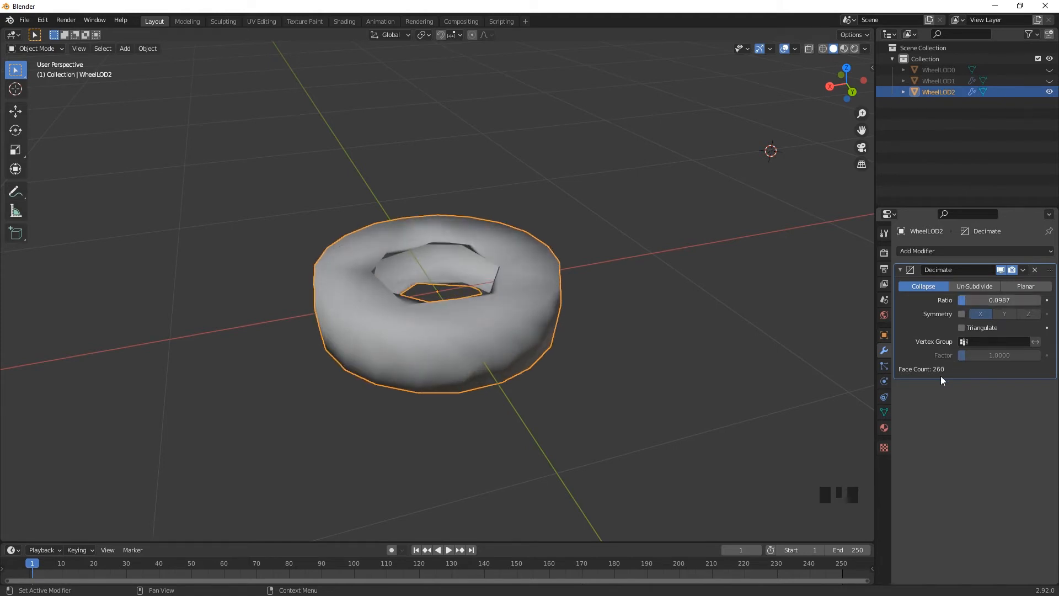
scroll(533, 303, "down", 4)
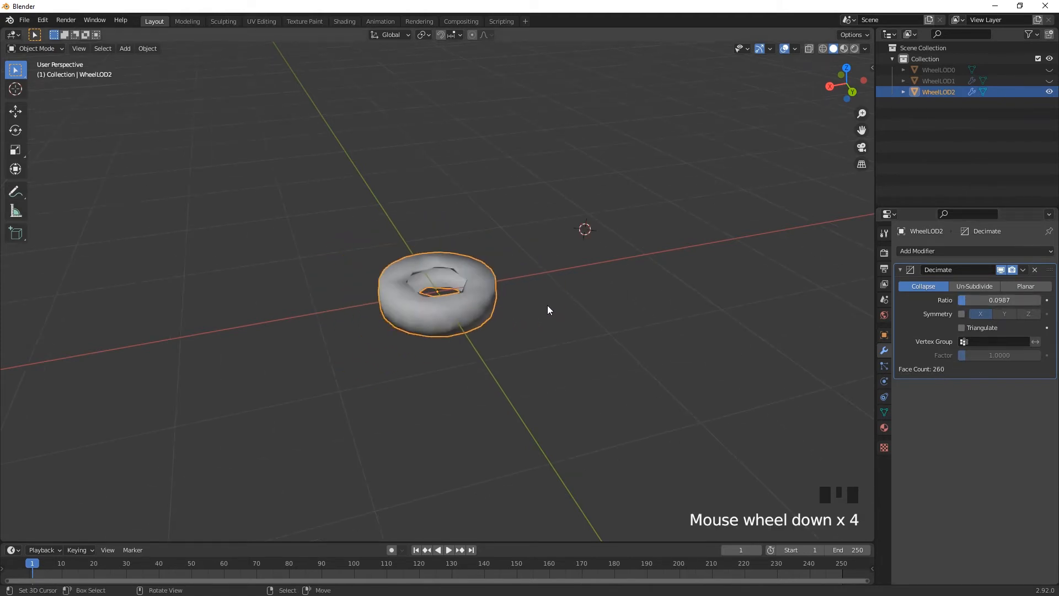
scroll(550, 305, "down", 5)
scroll(553, 305, "down", 7)
scroll(560, 310, "down", 6)
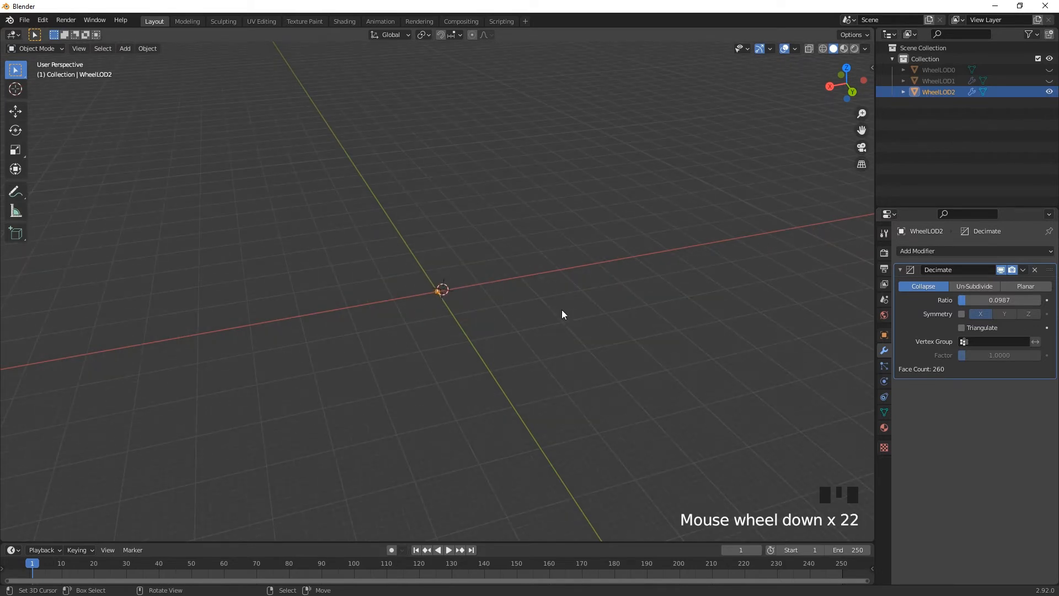
scroll(564, 311, "up", 6)
scroll(564, 311, "up", 11)
scroll(565, 311, "up", 4)
scroll(564, 311, "up", 2)
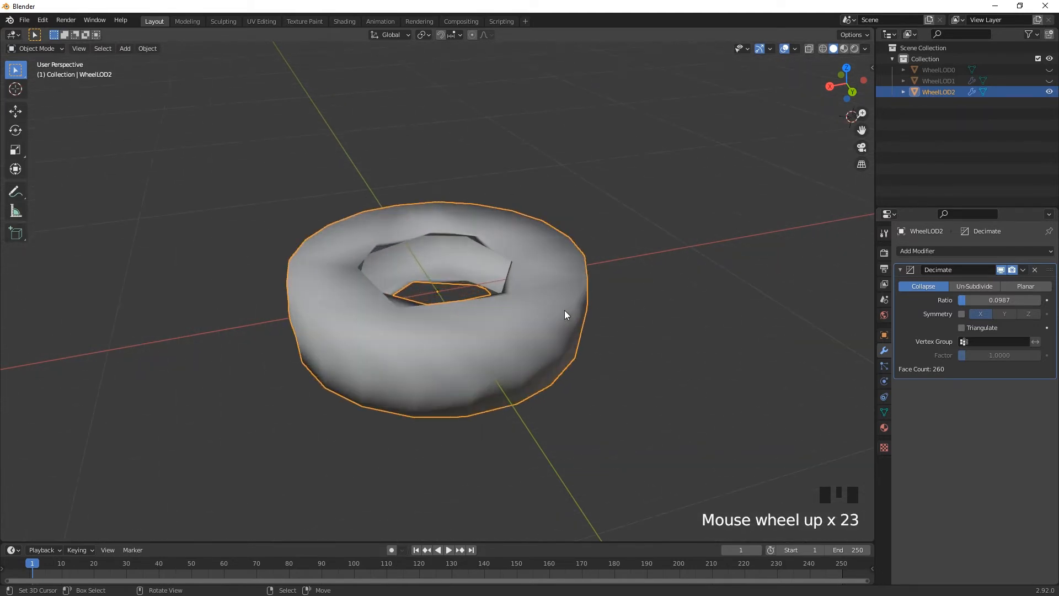
left_click(823, 49)
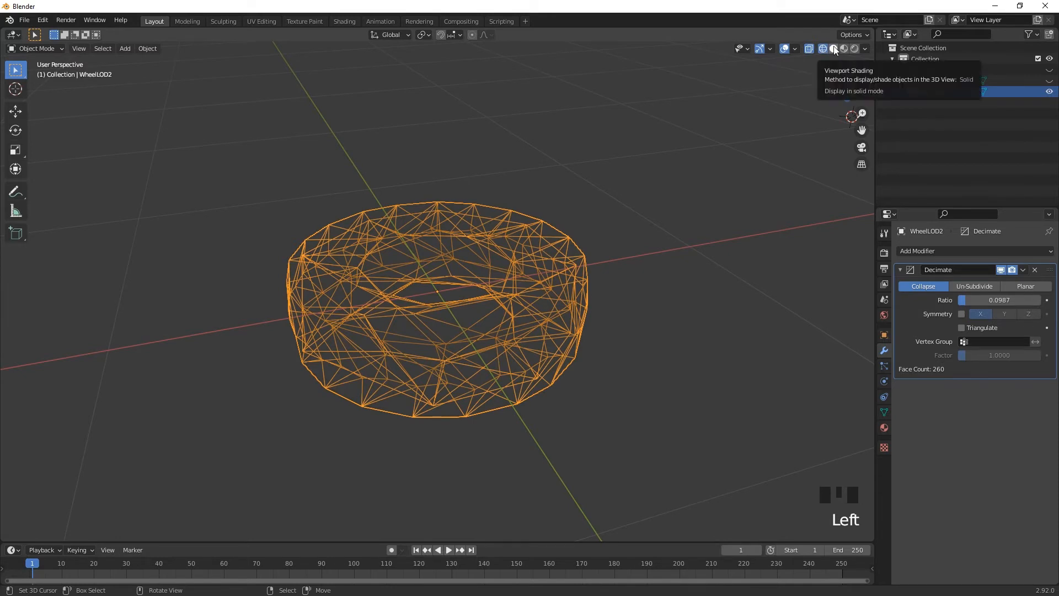
left_click(834, 49)
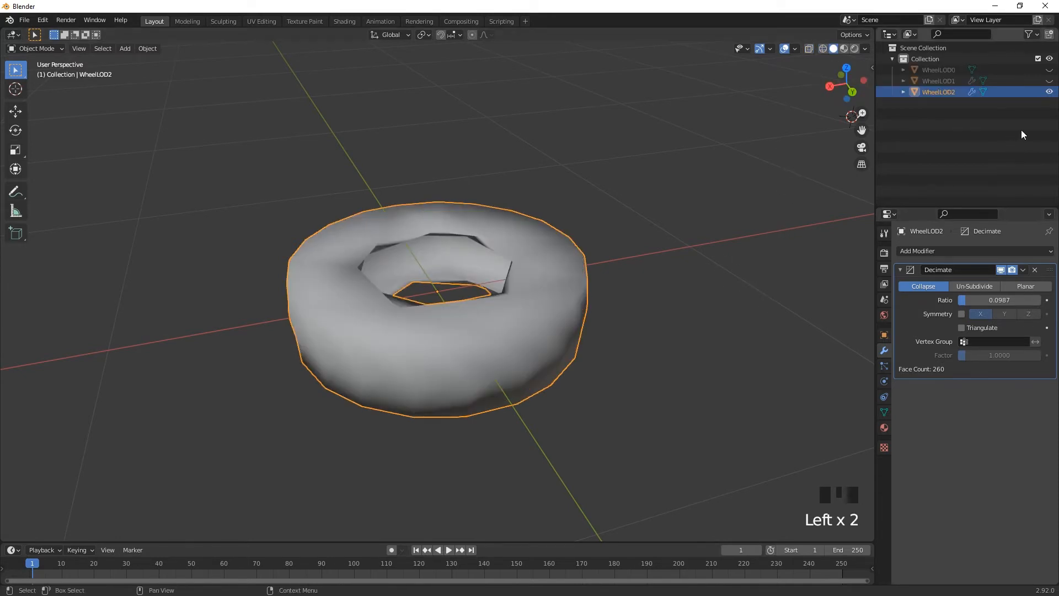
left_click(1049, 80)
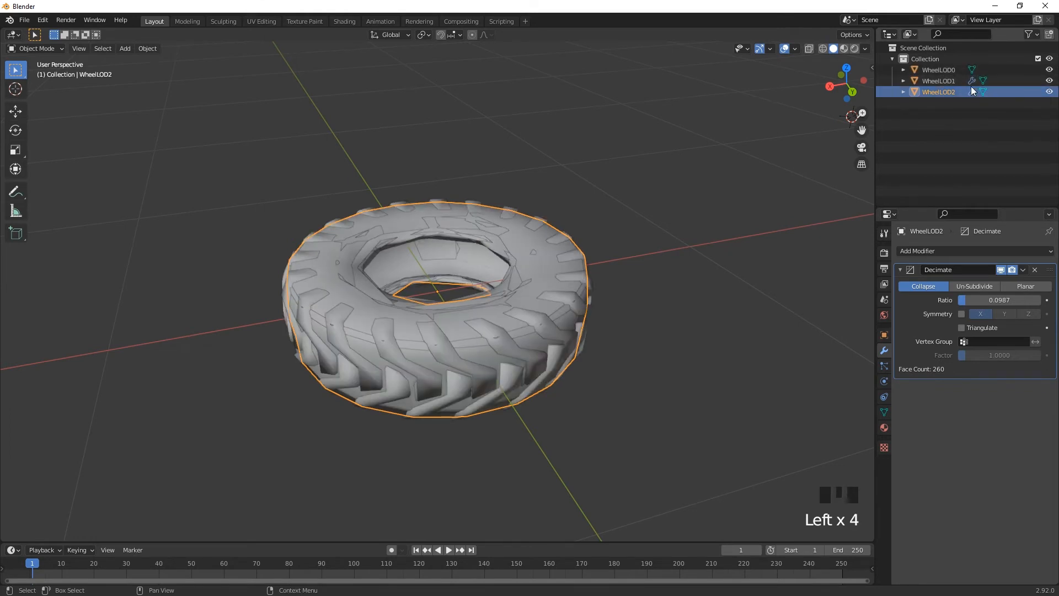
Apply WheelLOD1's Decimate modifier to make its decimation permanent.
left_click(938, 81)
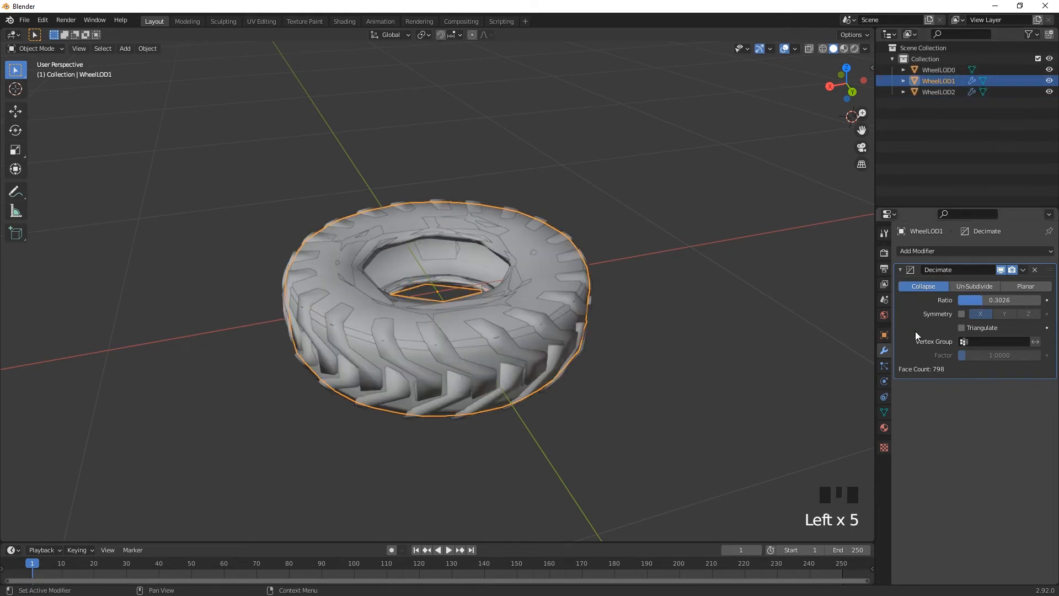
left_click(1023, 271)
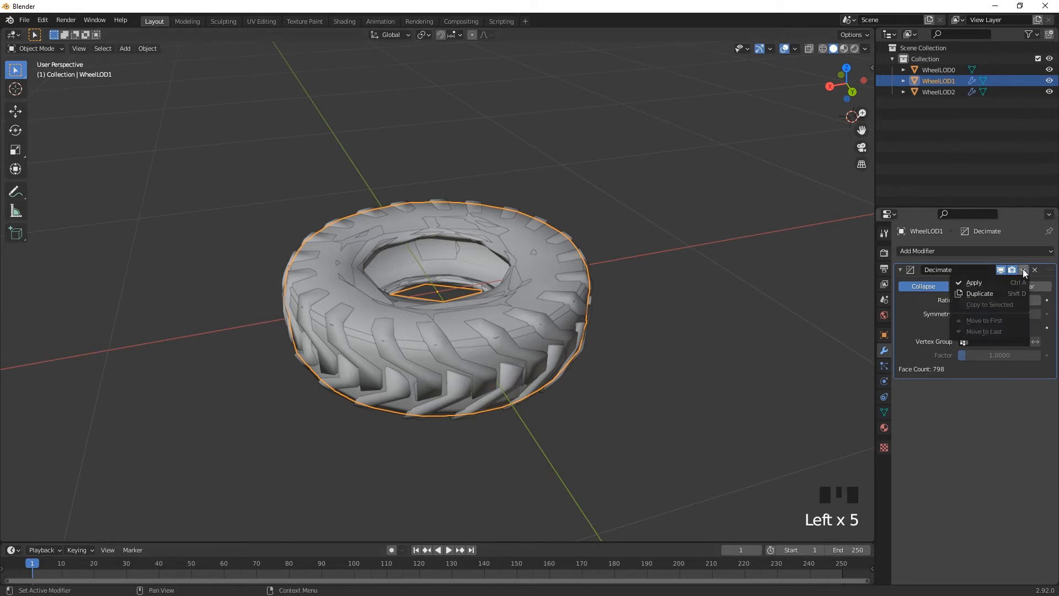
left_click(991, 281)
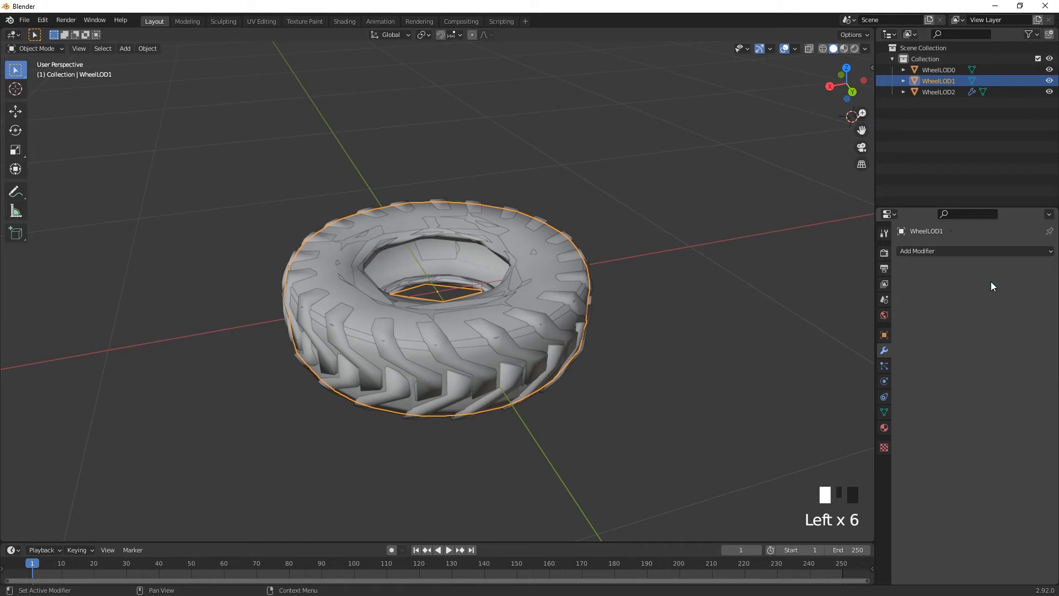
Apply WheelLOD2's Decimate modifier, then select the whole Collection.
left_click(936, 92)
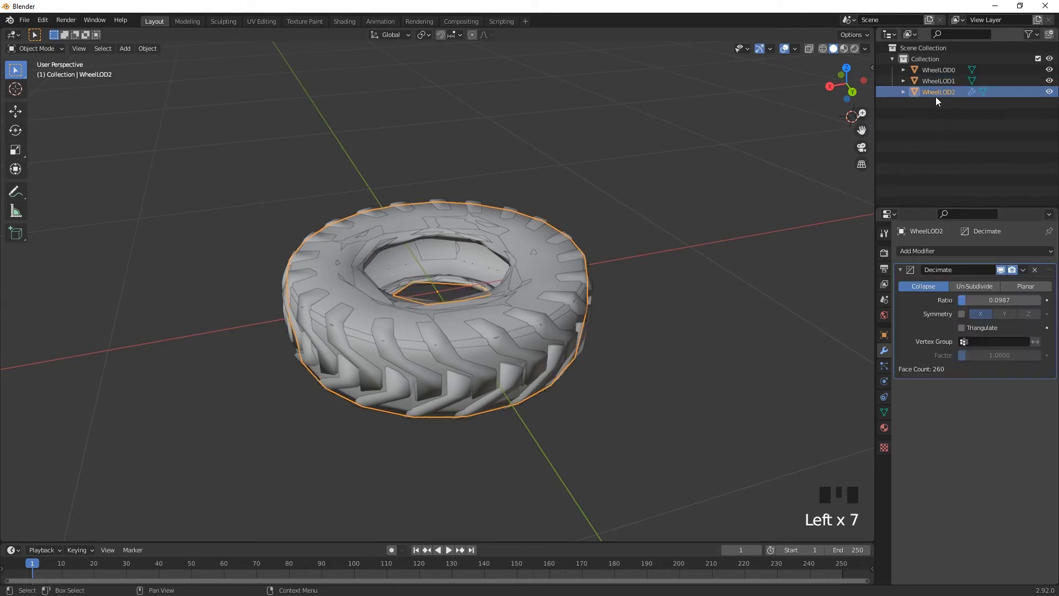
left_click(1024, 271)
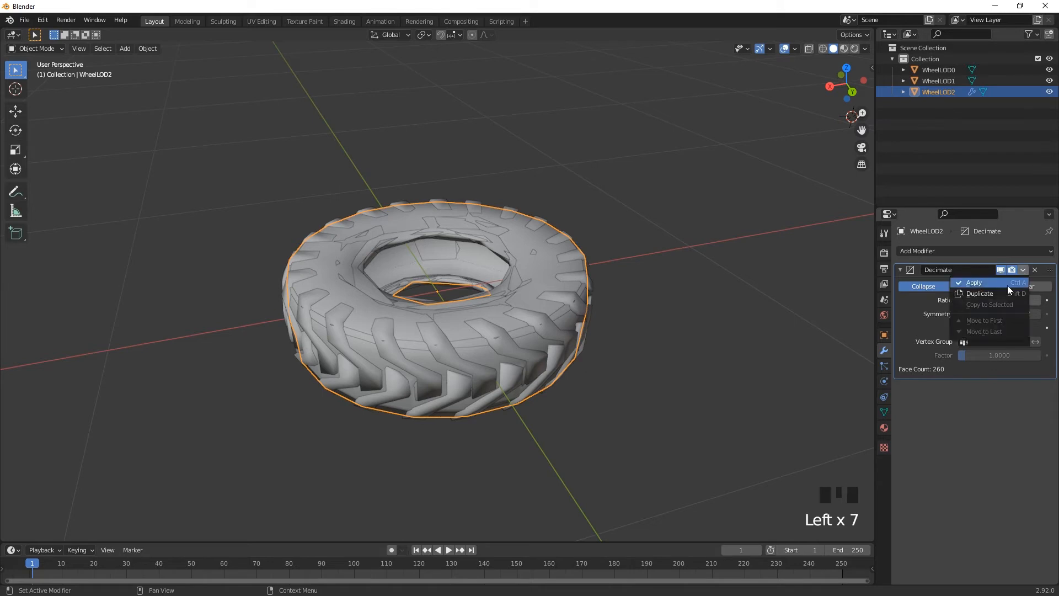
left_click(976, 282)
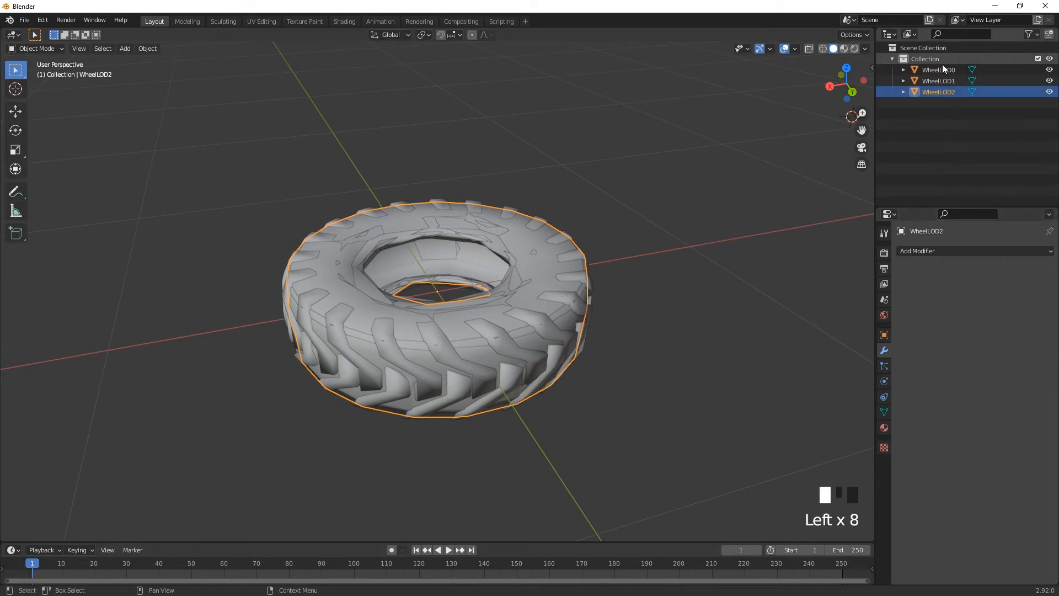
left_click(929, 57)
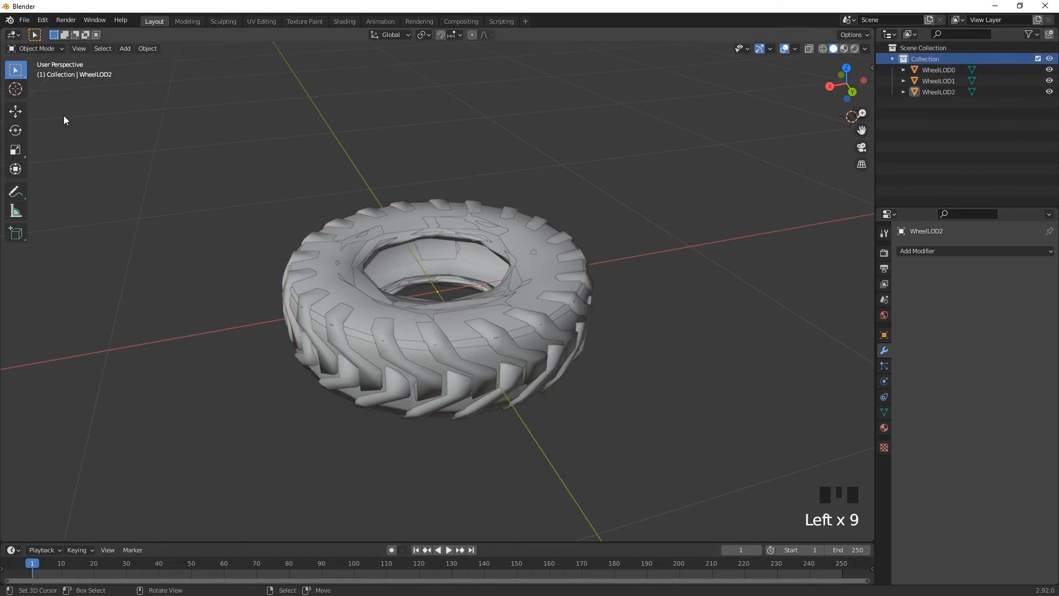
Start an FBX export to the Desktop folder and name the file WheelLOD.
left_click(27, 20)
mouse_move(42, 180)
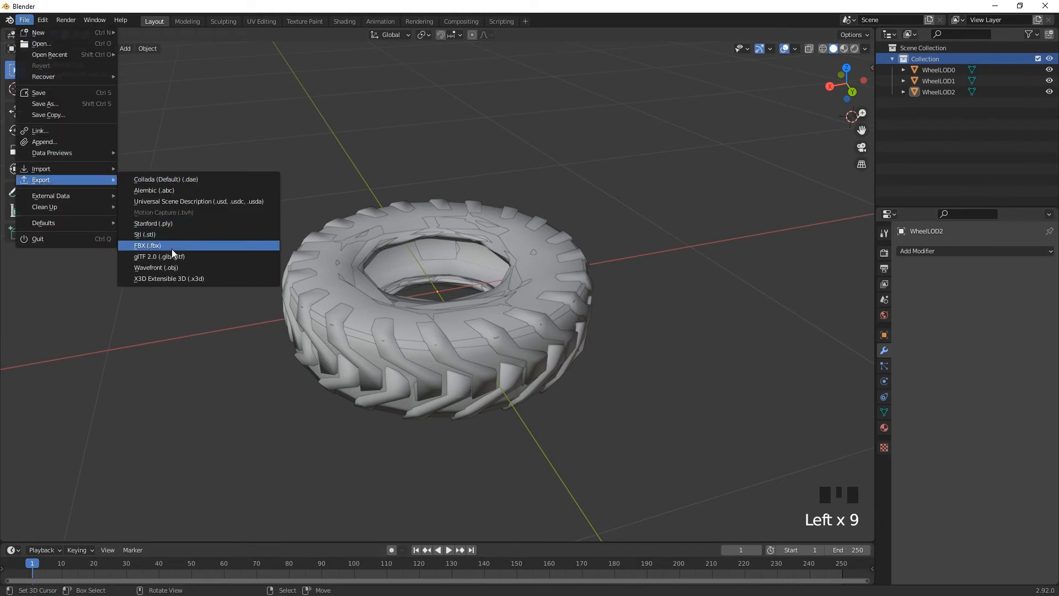
left_click(147, 245)
left_click(280, 261)
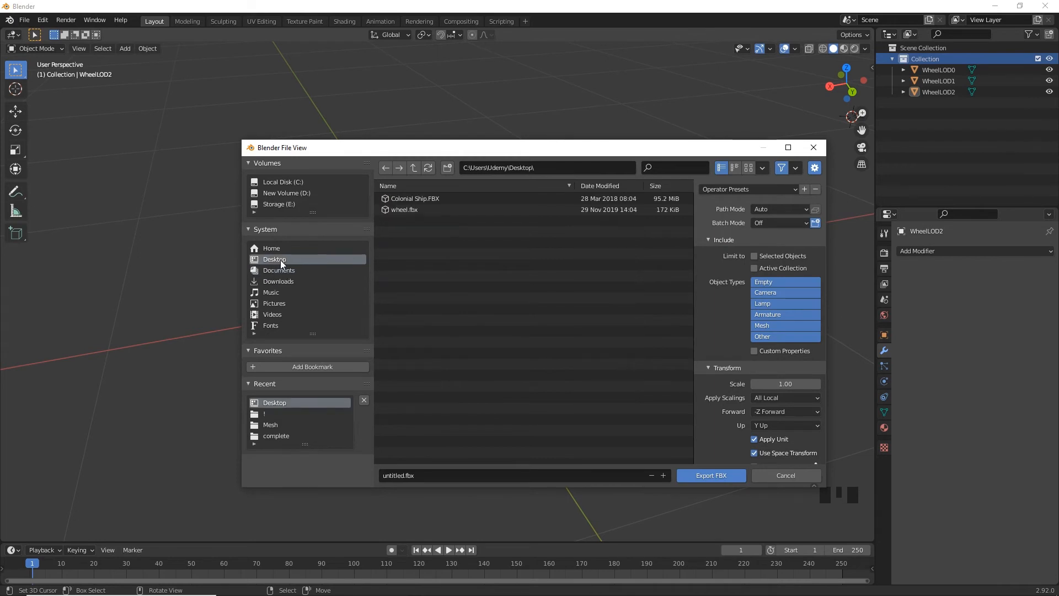
left_click(403, 477)
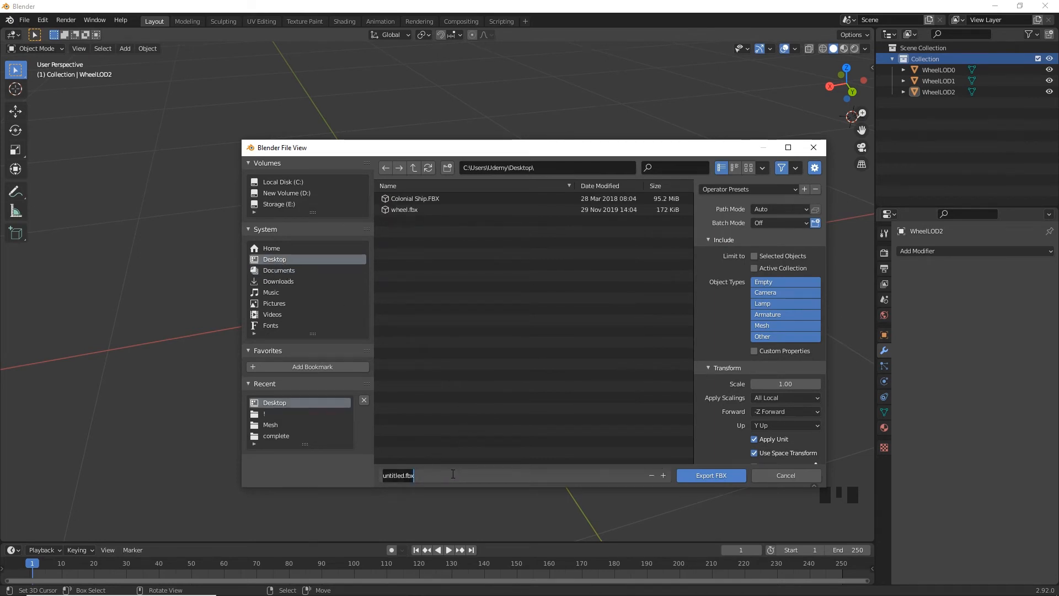
type("w")
type("LOD")
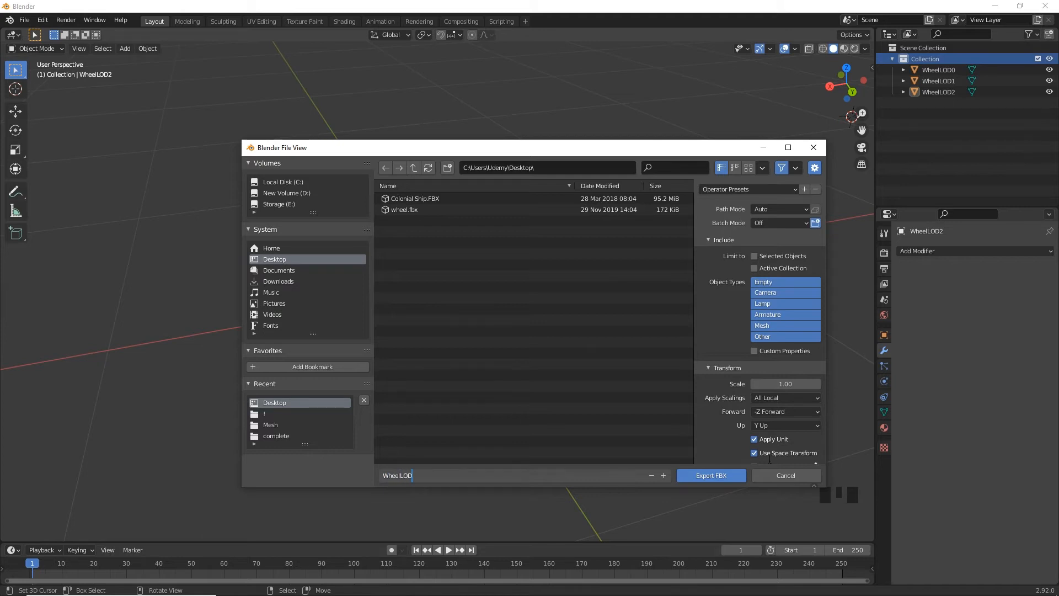
Limit the exported object types to Mesh only and export WheelLOD.fbx.
left_click(765, 325)
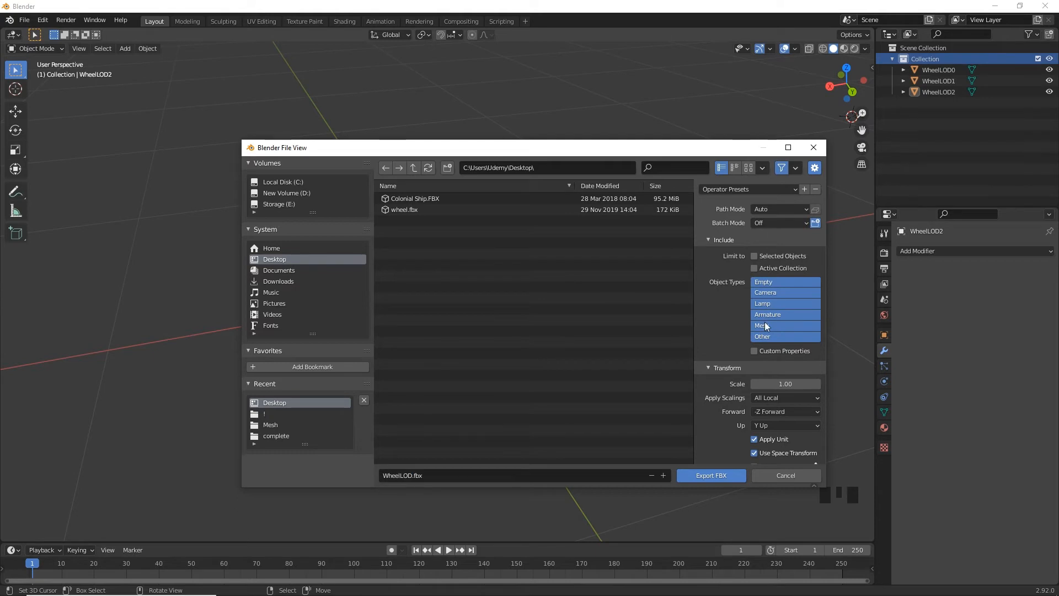
left_click(765, 325)
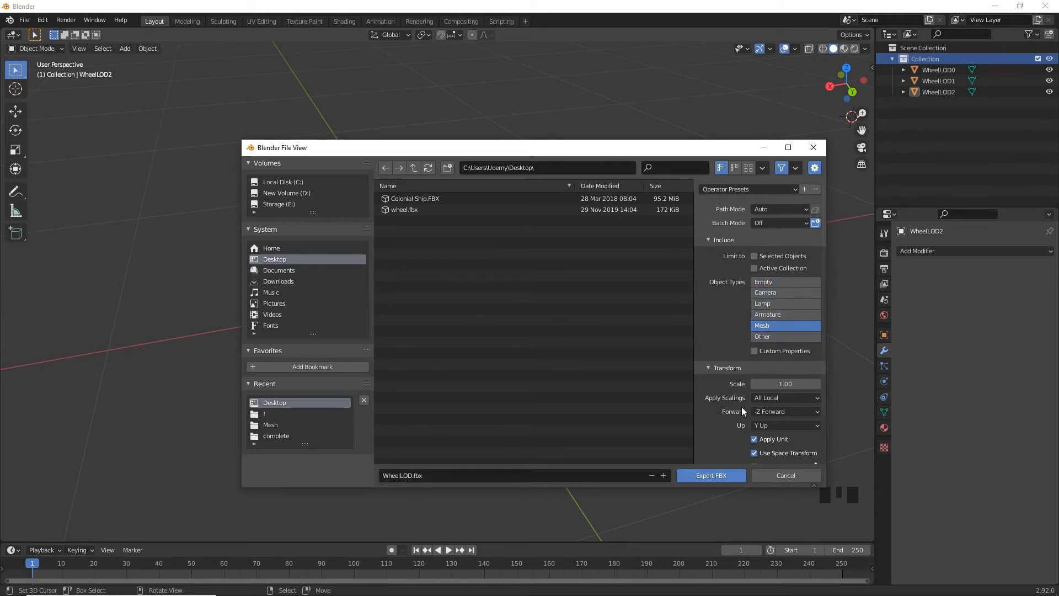
left_click(709, 474)
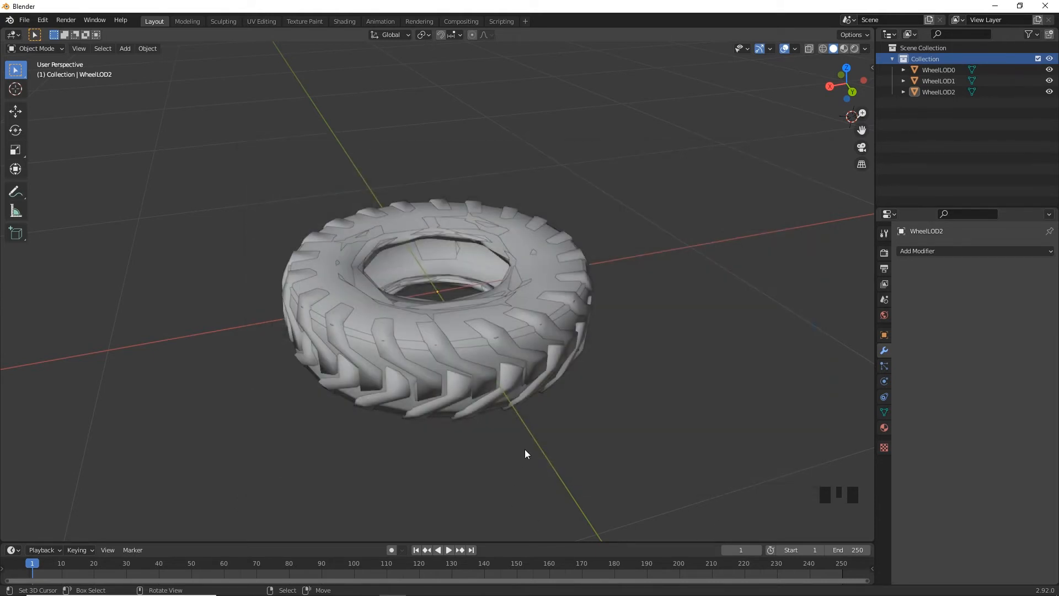
Minimize Blender, reposition WheelLOD.fbx on the desktop and bring up the Unity project.
left_click(995, 6)
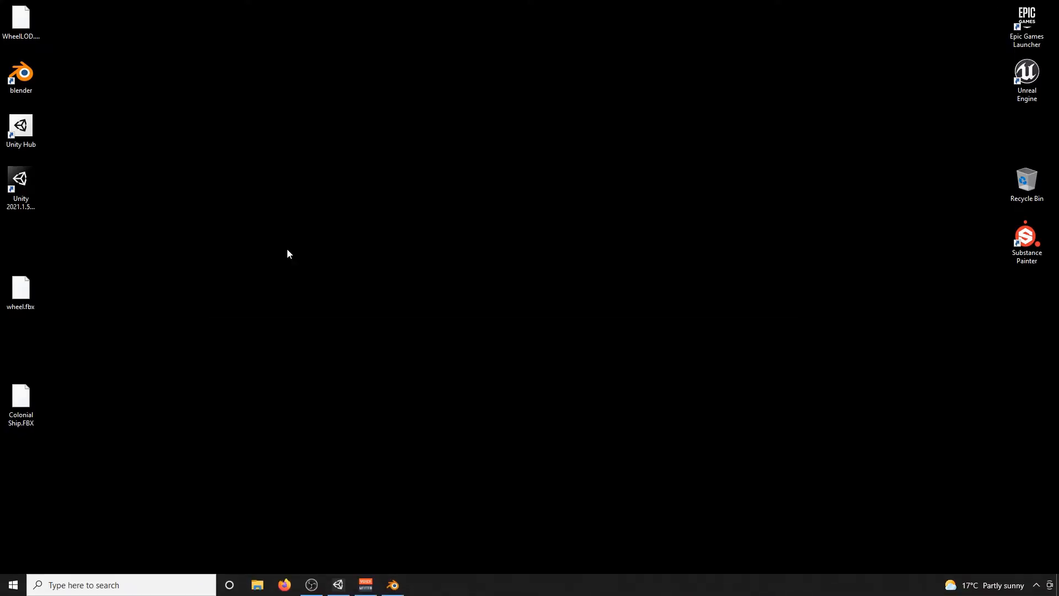
mouse_move(21, 23)
left_mouse_down()
mouse_move(95, 412)
mouse_move(25, 497)
left_mouse_up()
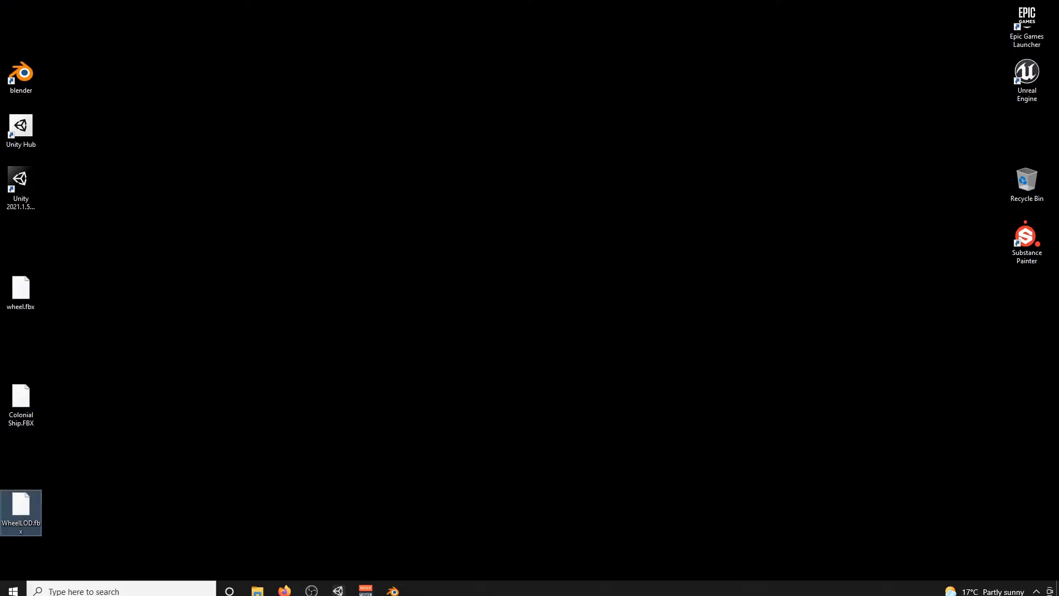
left_click(338, 591)
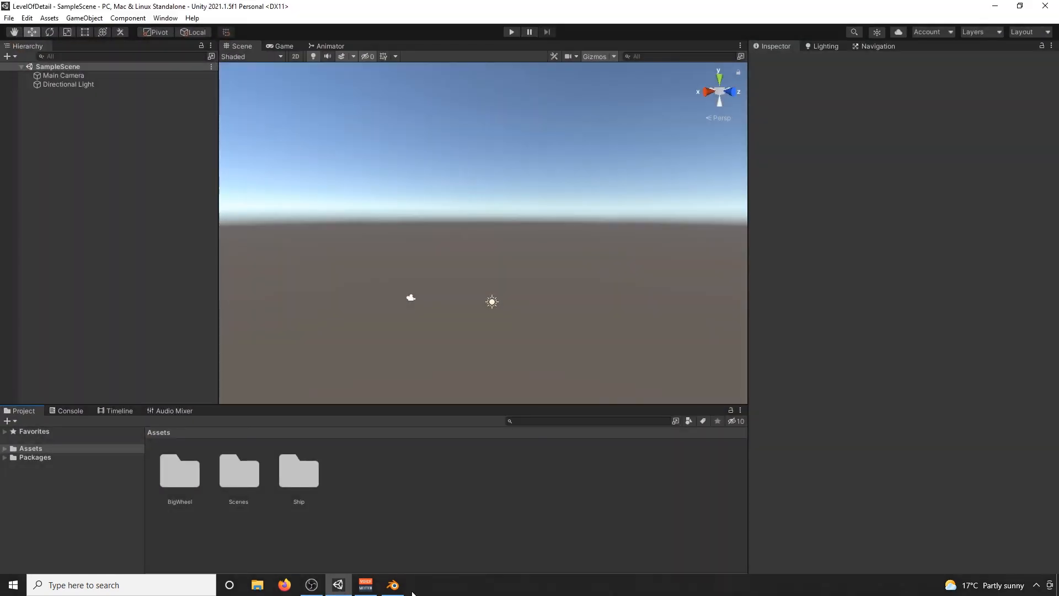
Drag WheelLOD.fbx from the desktop into the project's Assets and select it.
left_click(1019, 7)
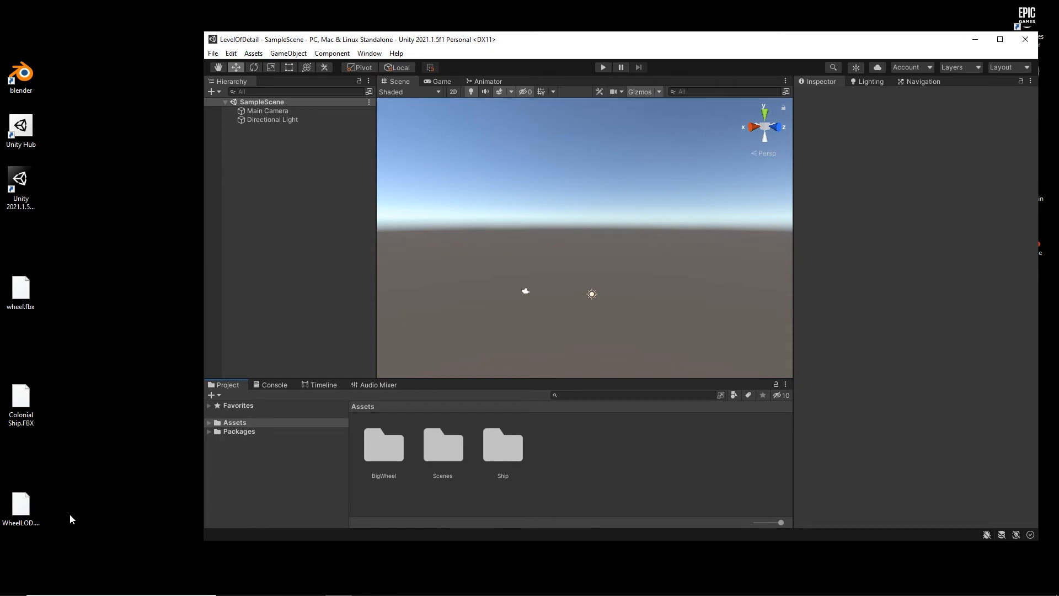
left_click_drag(24, 507, 571, 466)
left_click_drag(643, 441, 624, 443)
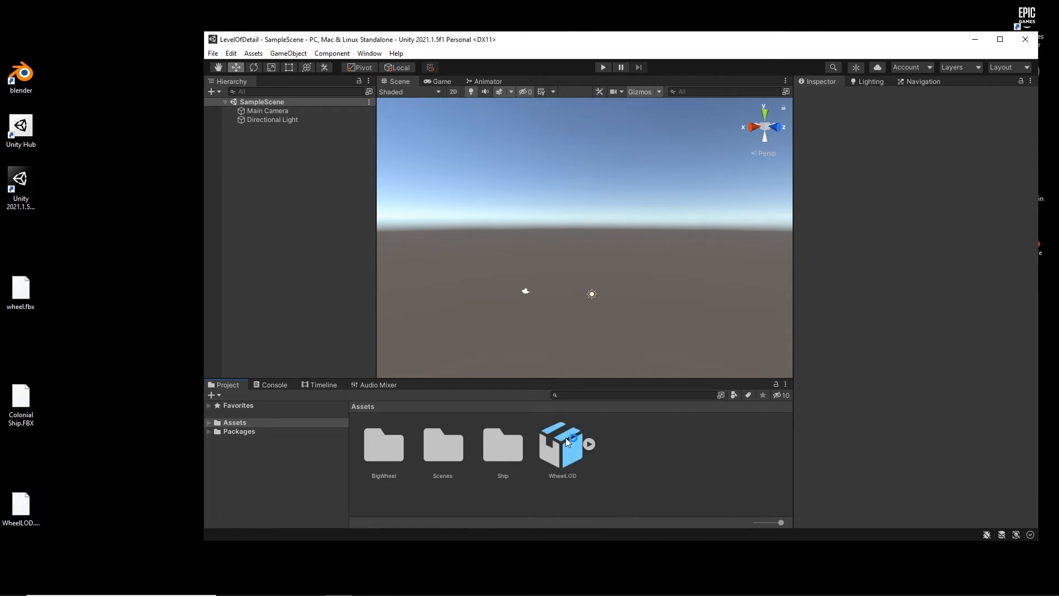
left_click(566, 438)
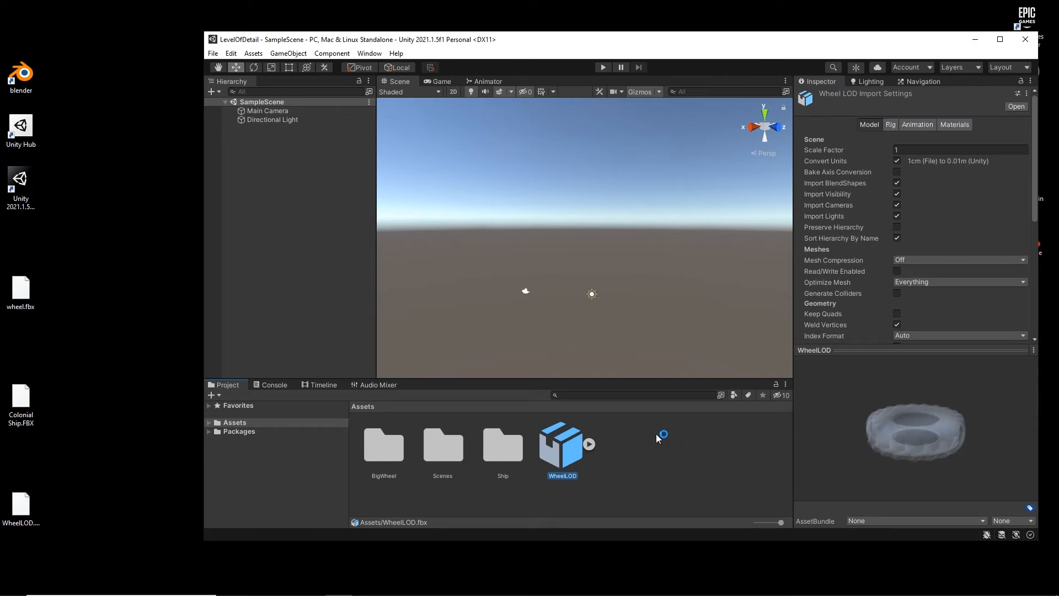
Expand WheelLOD and inspect its WheelLOD0, WheelLOD1 and WheelLOD2 meshes.
left_click(593, 442)
scroll(622, 439, "down", 2)
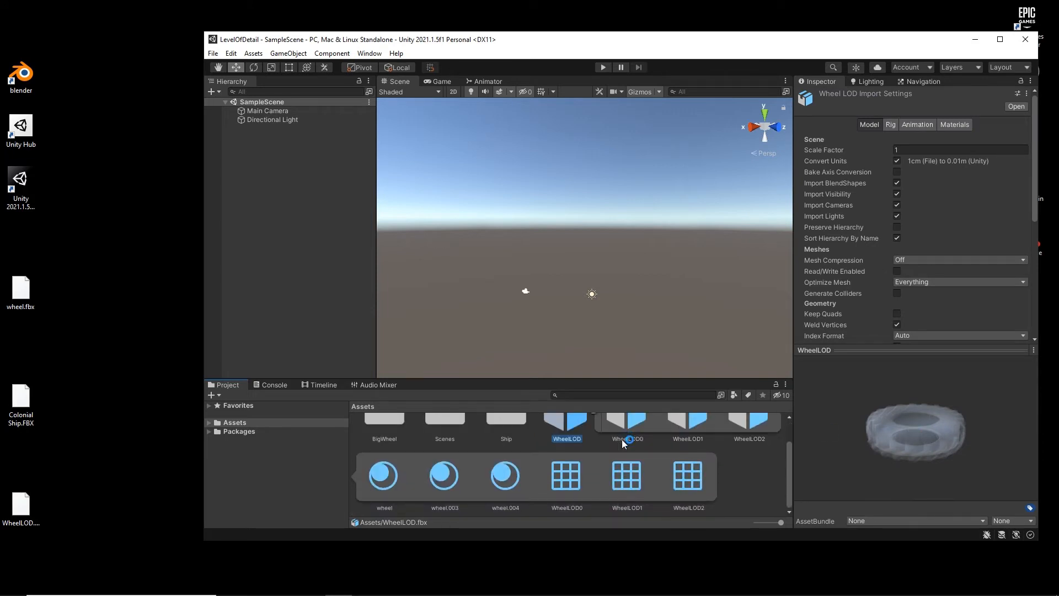
left_click(568, 486)
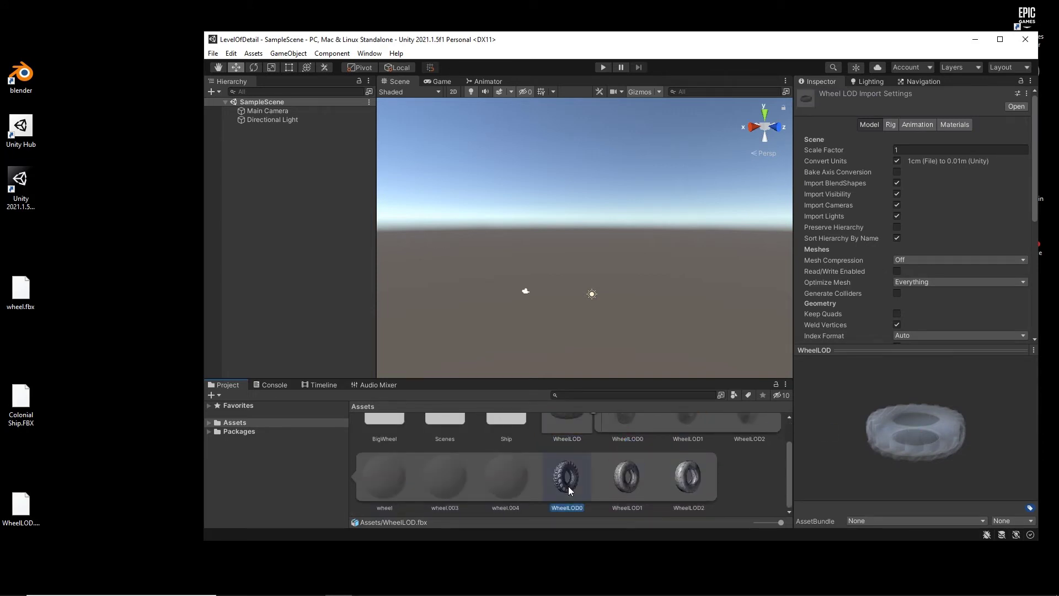
left_click(628, 484)
left_click(687, 480)
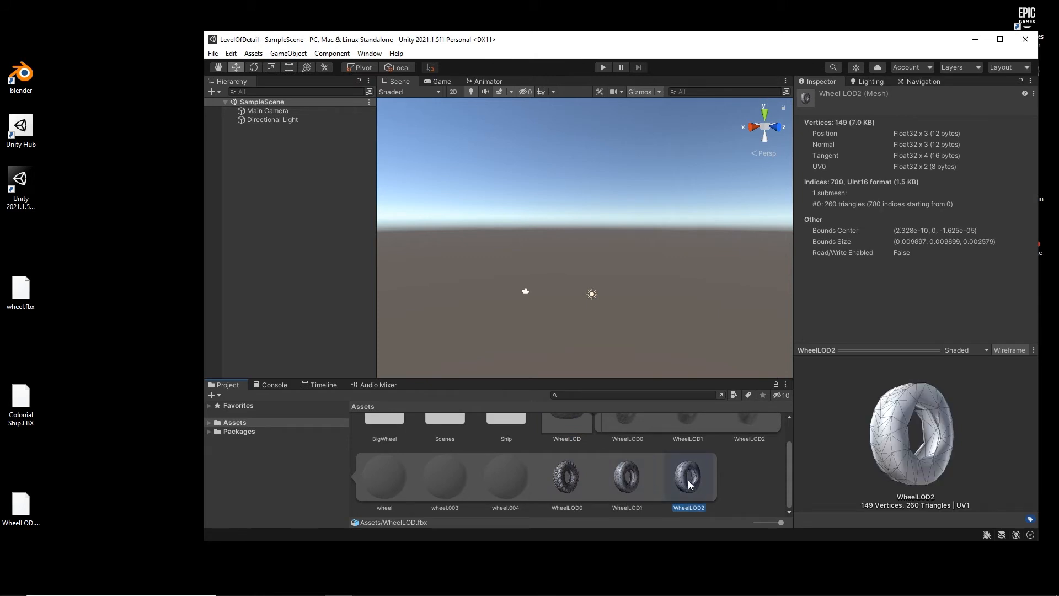
scroll(687, 481, "up", 2)
left_click(592, 443)
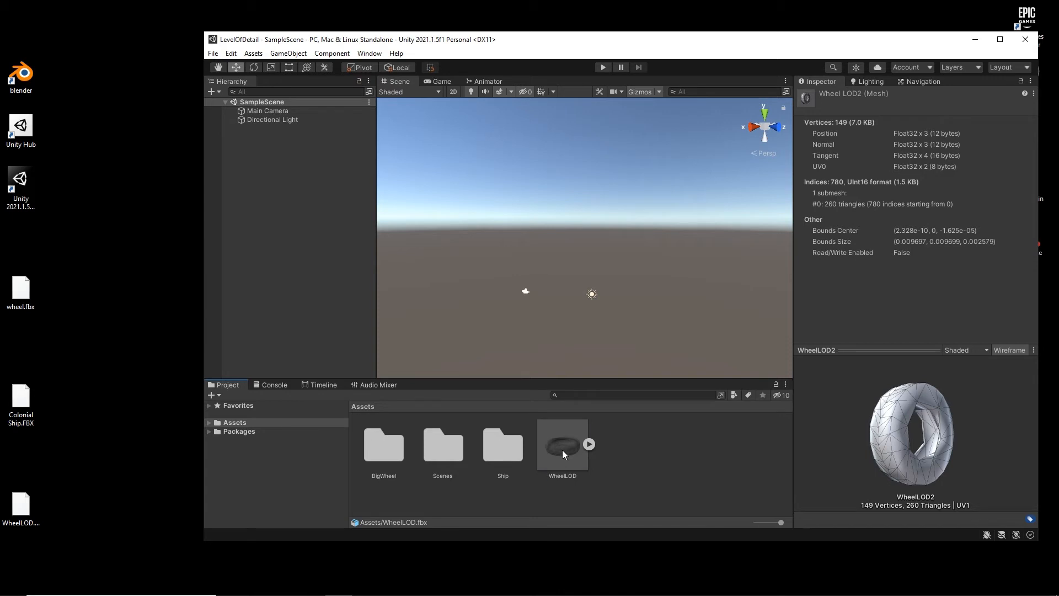
Move WheelLOD into the BigWheel folder, maximize the editor and open BigWheel.
left_click_drag(562, 450, 384, 451)
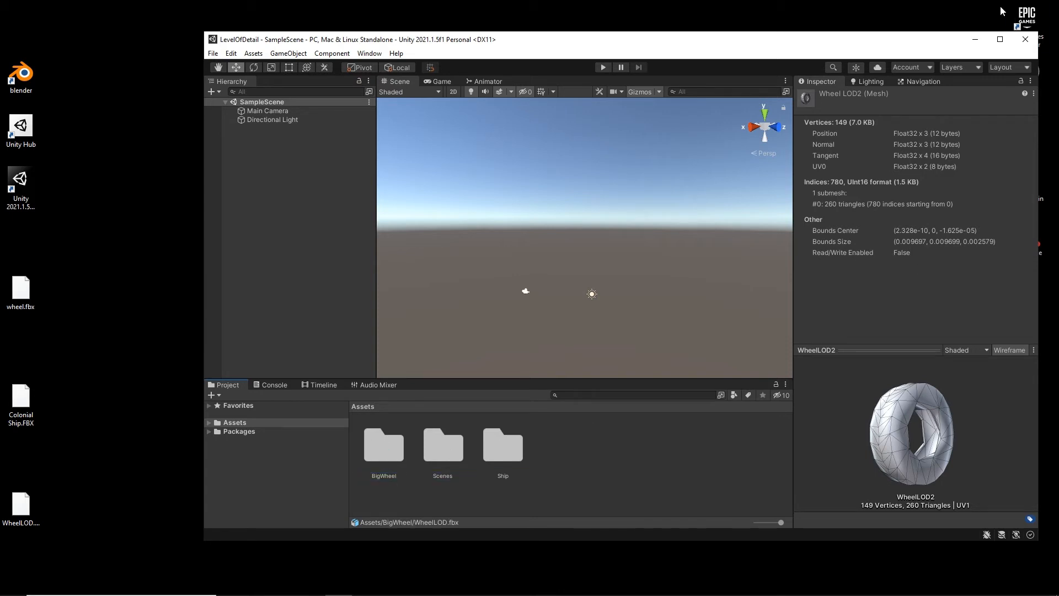
left_click(1000, 39)
double_click(176, 470)
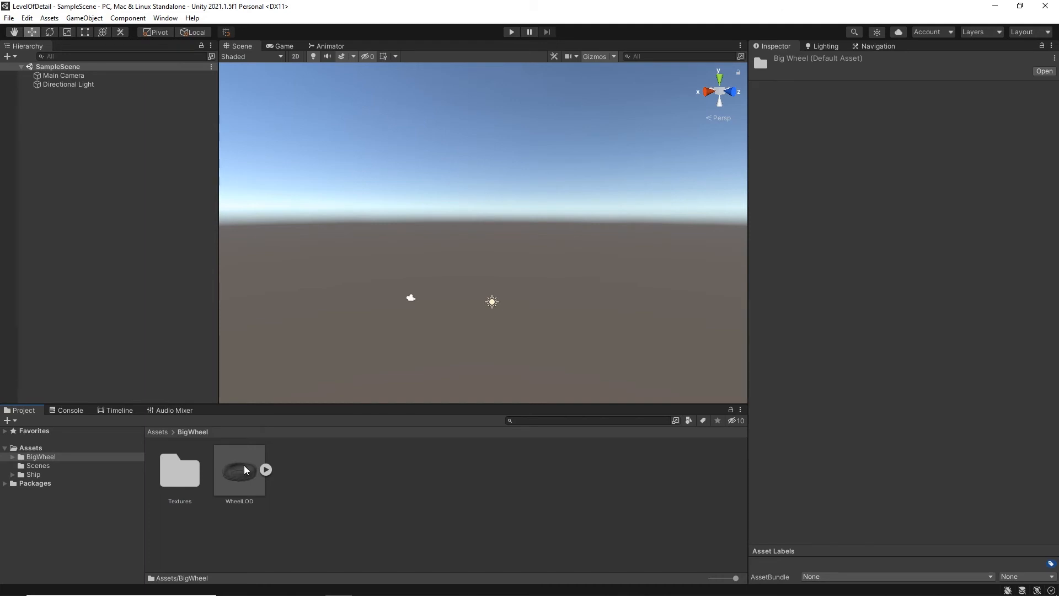
Place WheelLOD into the scene Hierarchy, frame the view on it and open the Textures folder.
left_click_drag(247, 471, 143, 243)
left_click_drag(70, 144, 71, 144)
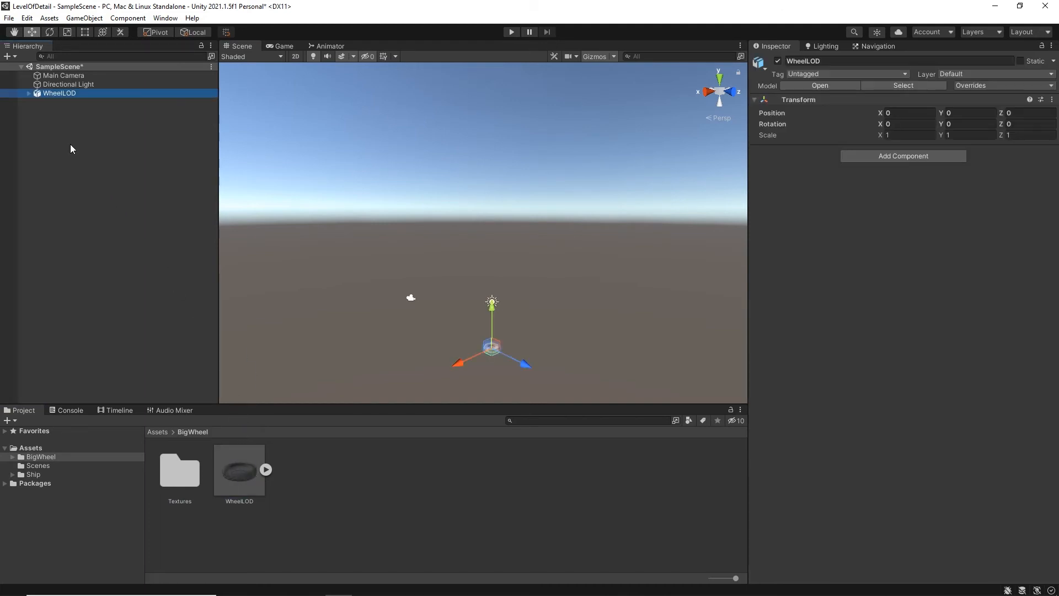
double_click(60, 94)
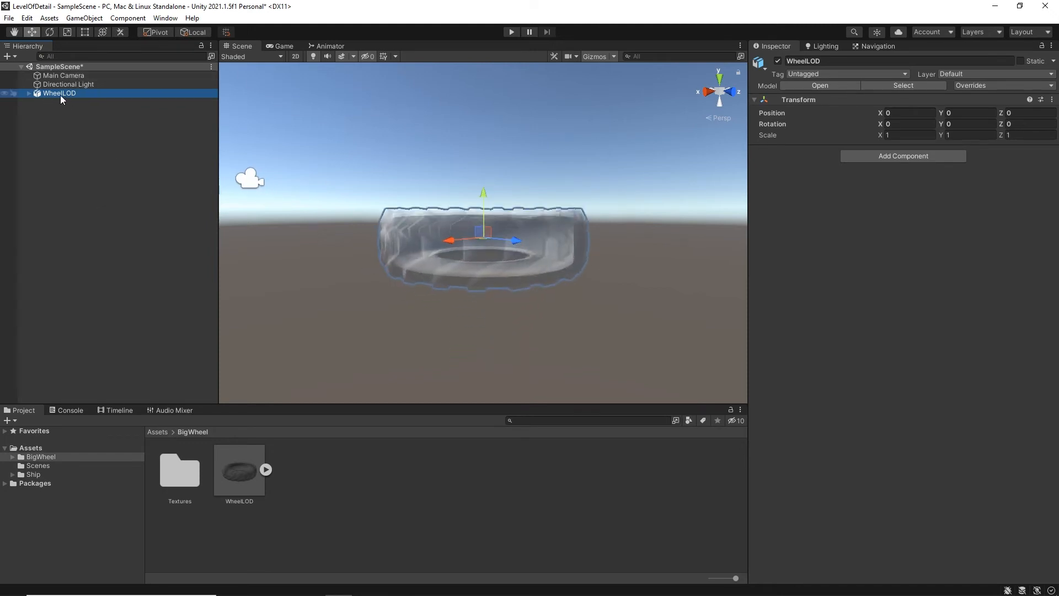
right_click_drag(577, 268, 540, 312)
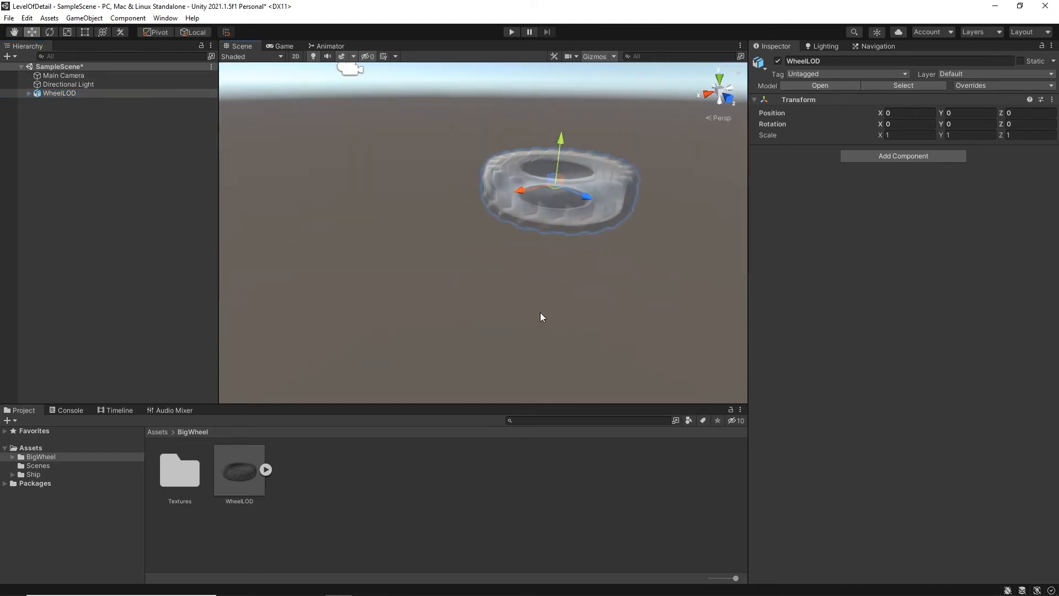
middle_click_drag(540, 313, 475, 360)
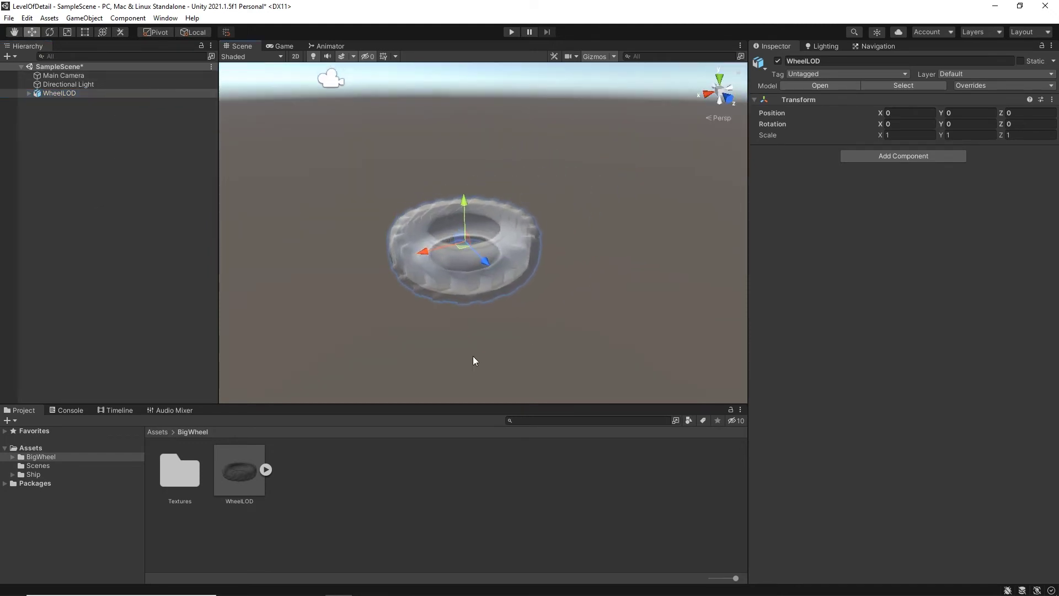
double_click(182, 475)
Create a new material in the Textures folder named WheelMat.
right_click(347, 466)
mouse_move(381, 192)
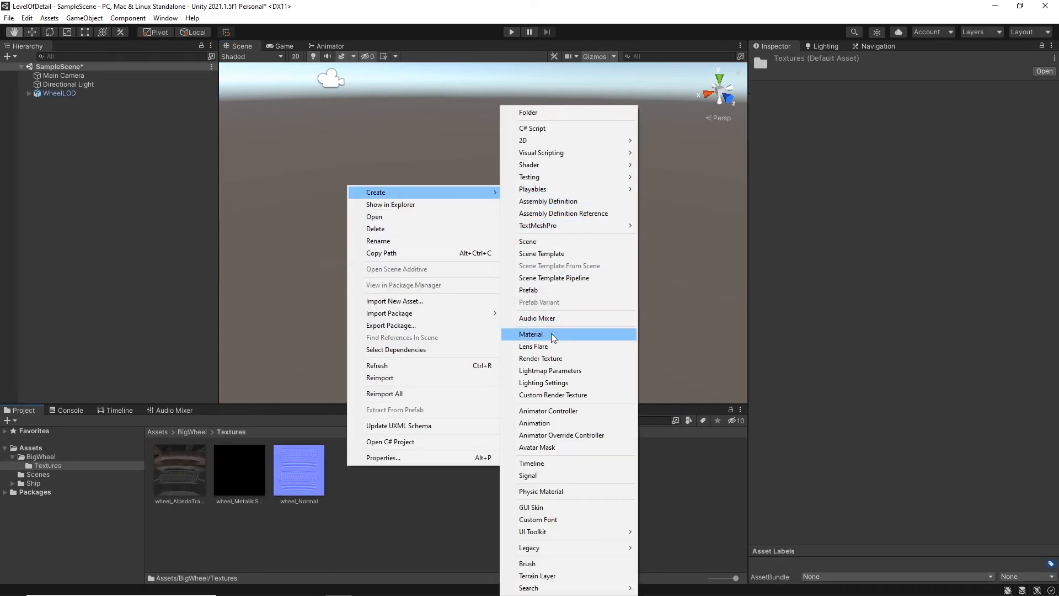
left_click(531, 334)
type("w")
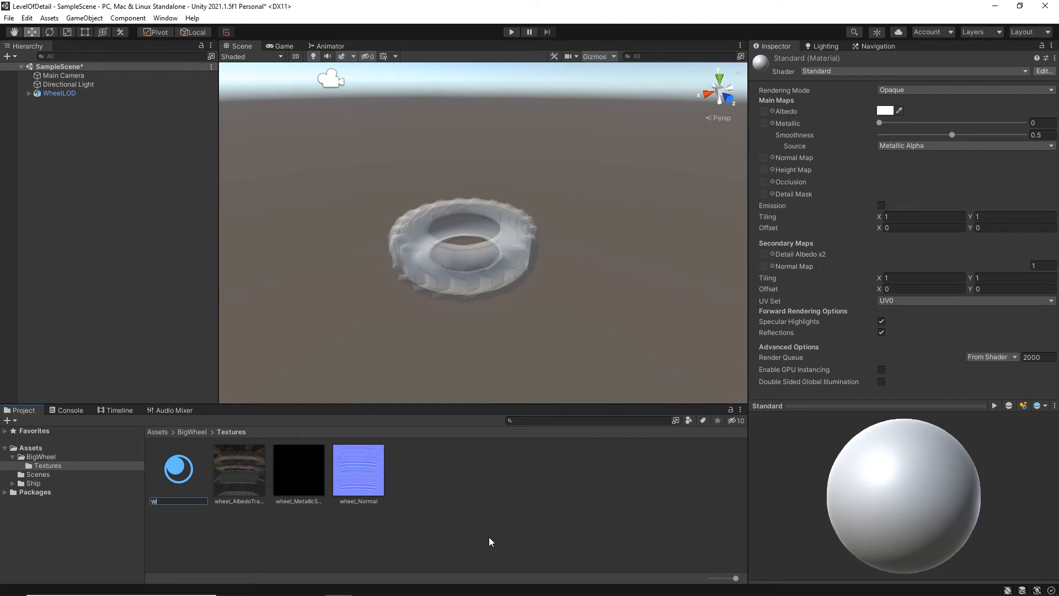
type("heelMat")
key("Return")
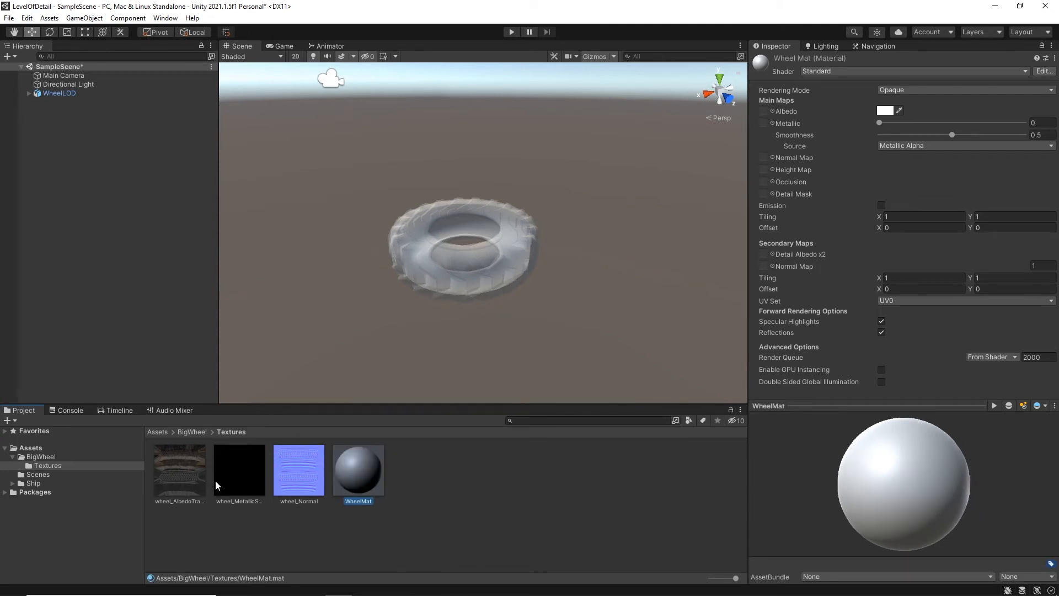
Assign the wheel's albedo, metallic and normal textures to WheelMat's map slots.
left_click_drag(165, 457, 765, 111)
left_click_drag(240, 472, 766, 123)
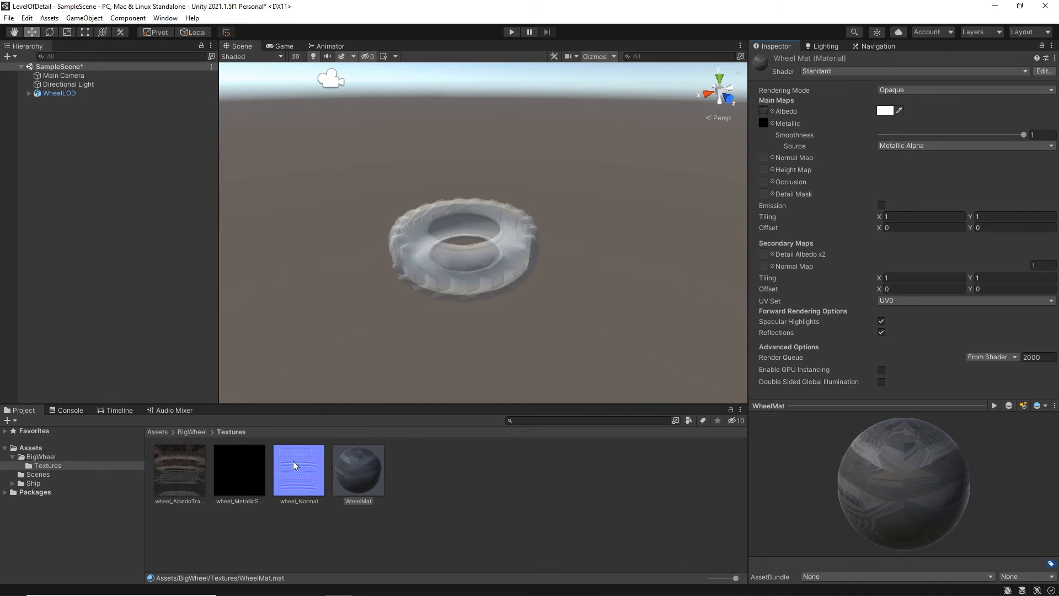
left_click_drag(855, 219, 763, 157)
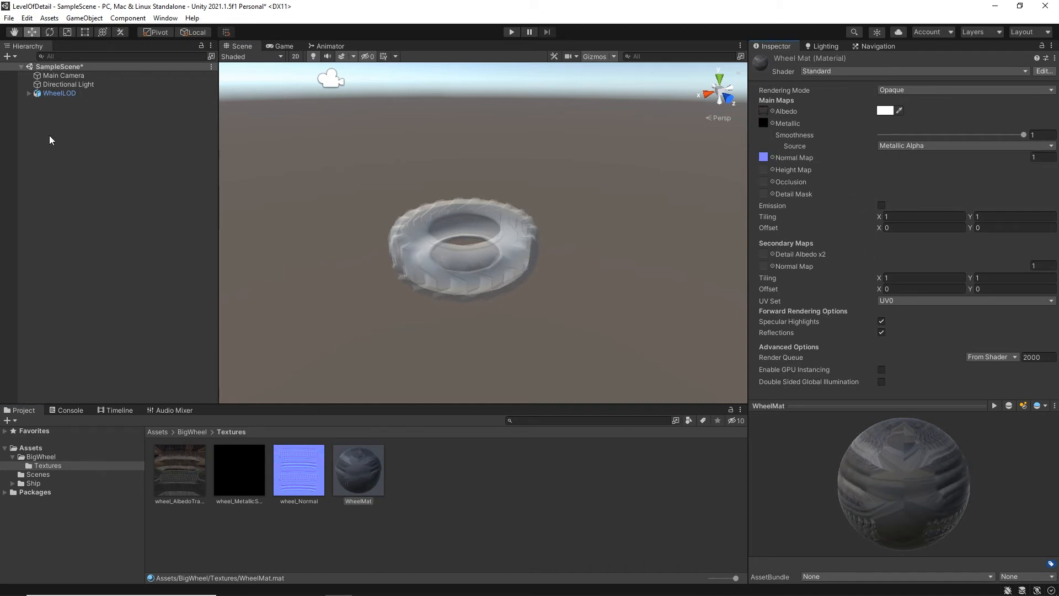
left_click(62, 95)
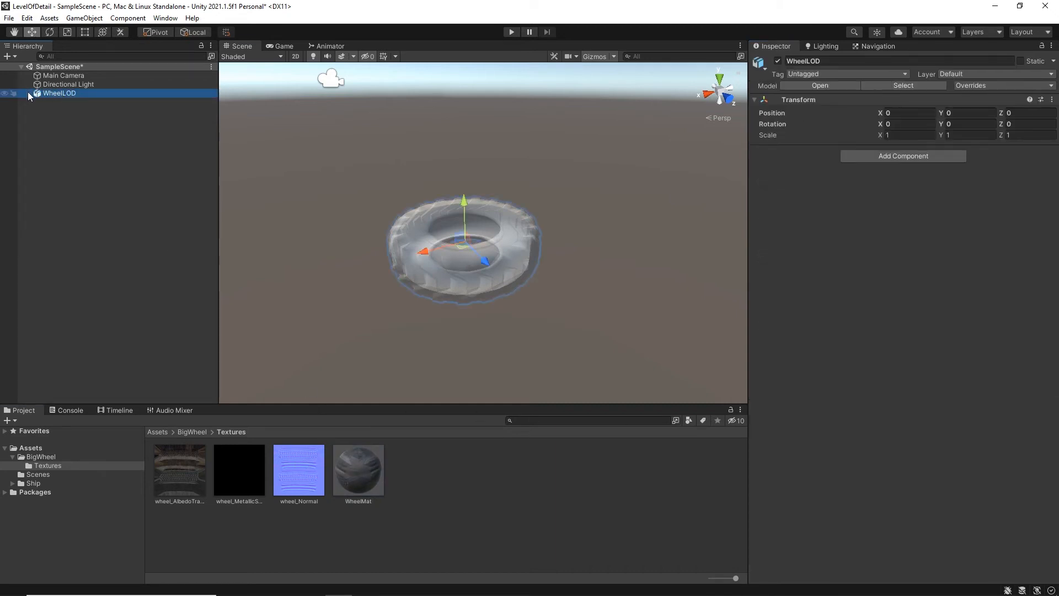
Select the WheelLOD0–2 children together and assign WheelMat to their material Element 0.
left_click(29, 93)
left_click(65, 102)
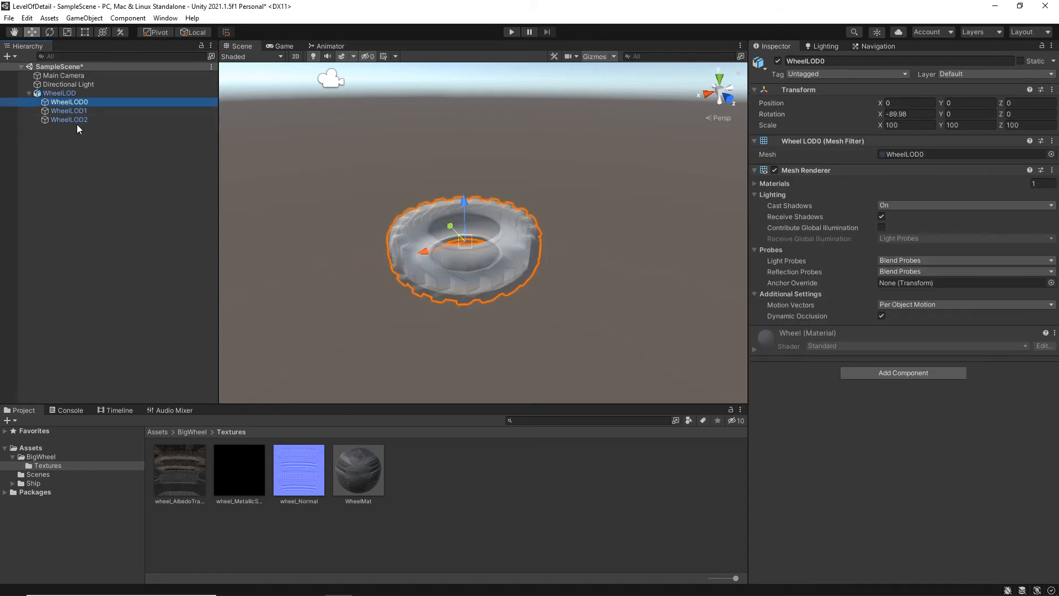
left_click(78, 120, "shift")
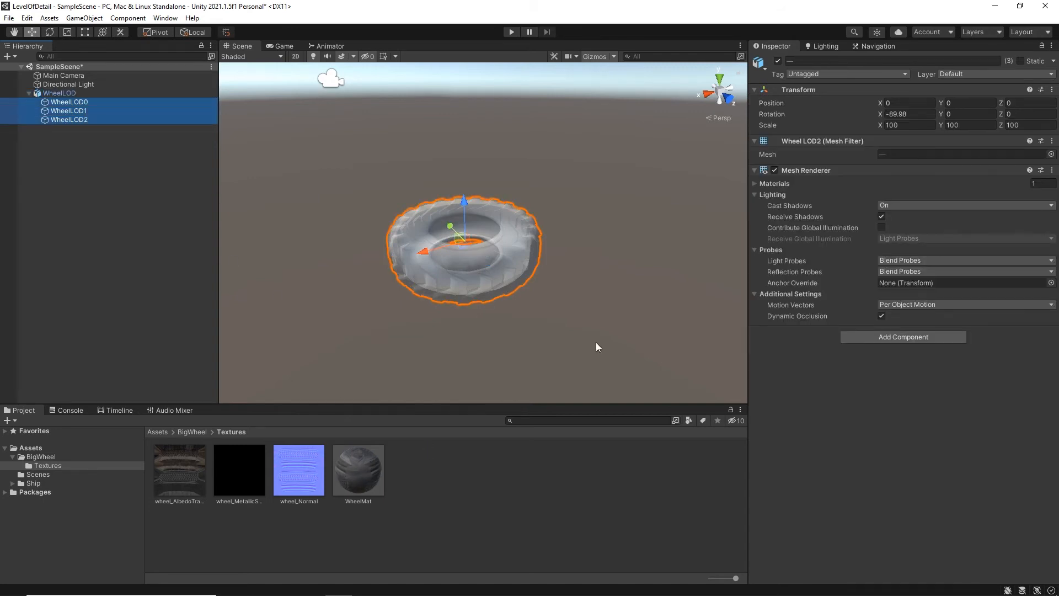
left_click(757, 184)
left_click_drag(358, 469, 897, 193)
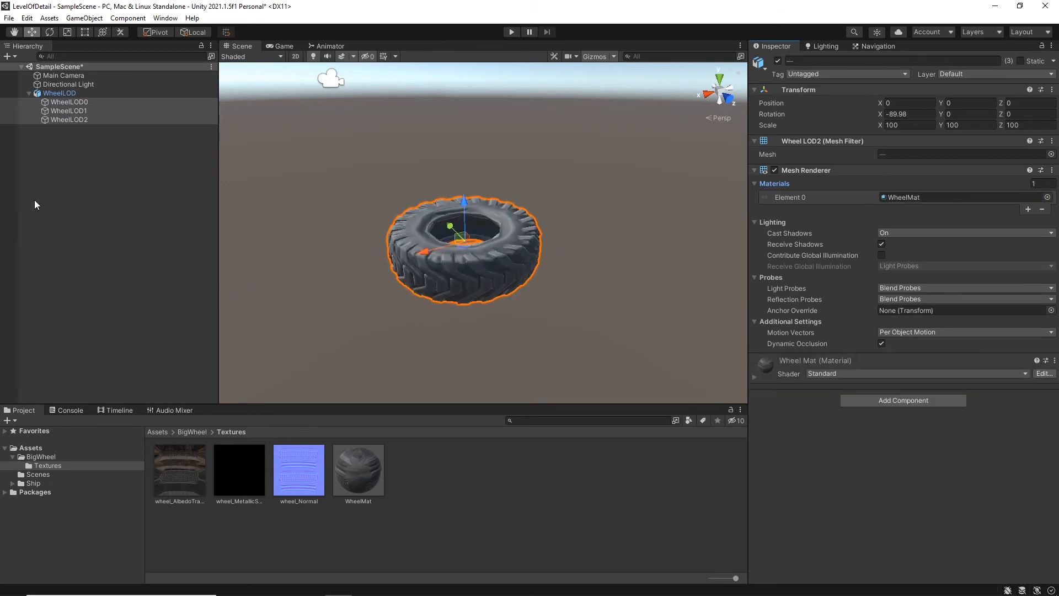
View the textured tire, then select the WheelLOD parent and bring up its context menu.
left_click(92, 186)
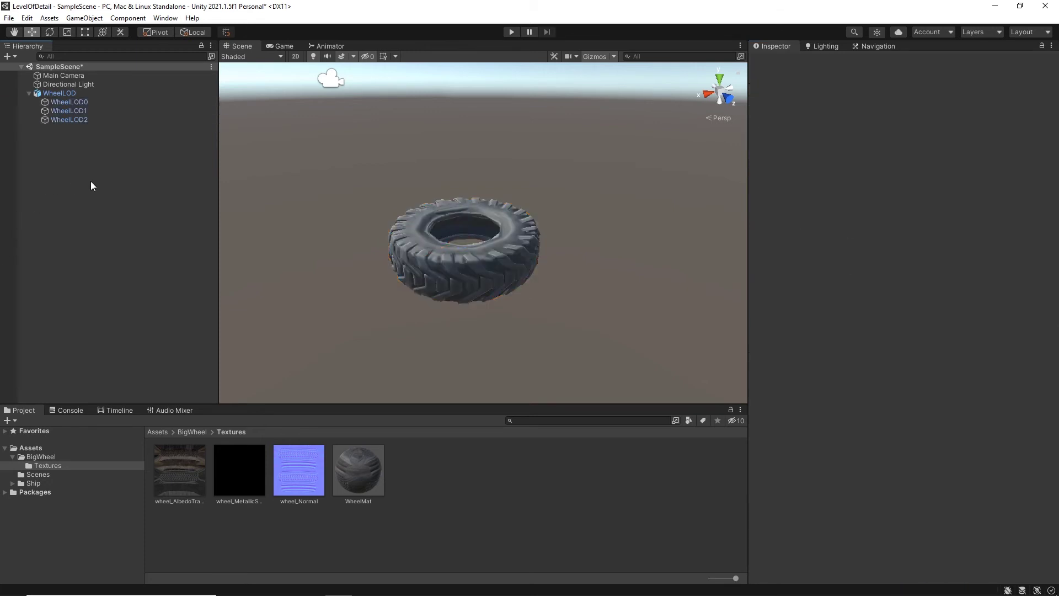
left_click(60, 93)
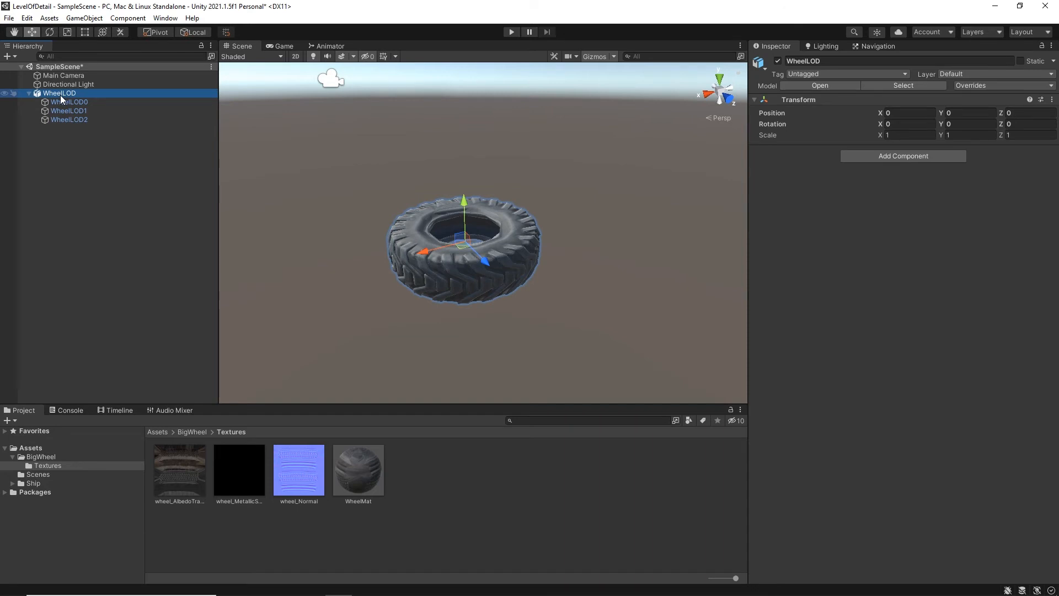
key("q")
right_click(60, 93)
mouse_move(88, 225)
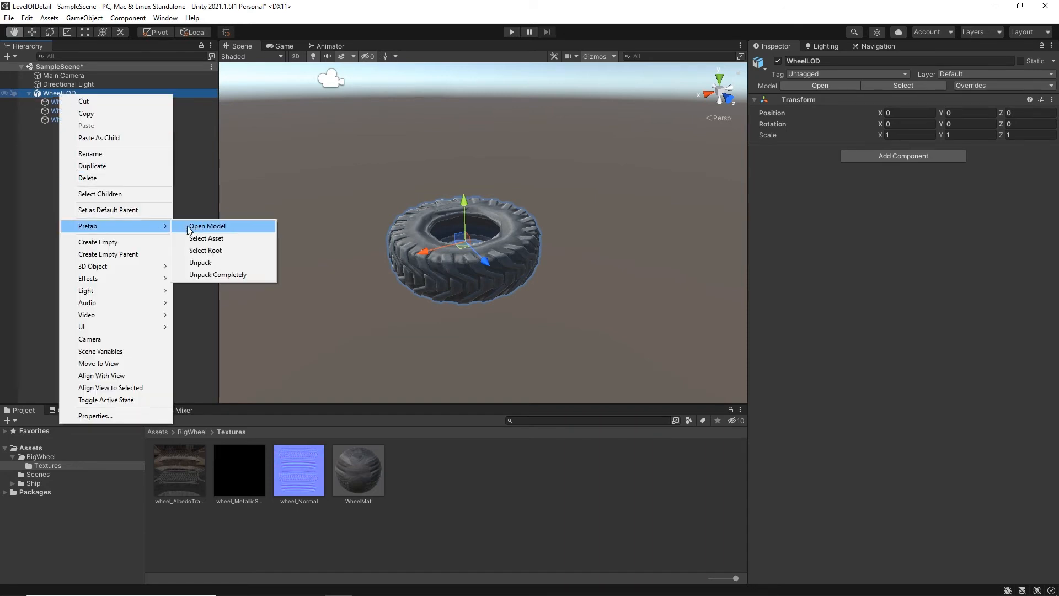
Unpack the WheelLOD prefab completely and check its three LOD children.
left_click(217, 274)
left_click(108, 158)
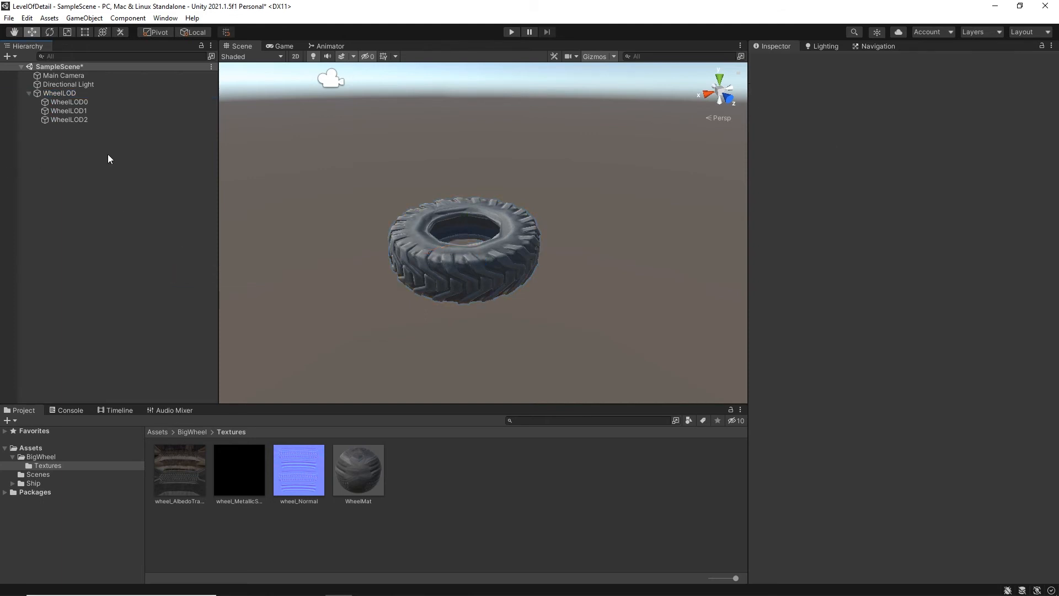
left_click(59, 93)
left_click(70, 102)
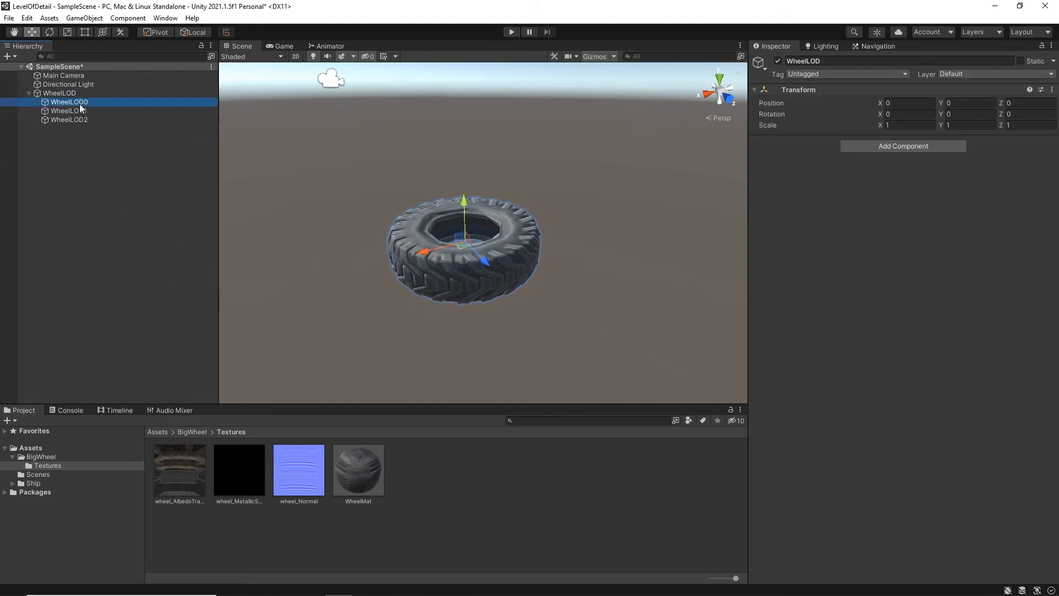
left_click(80, 111)
left_click(80, 121)
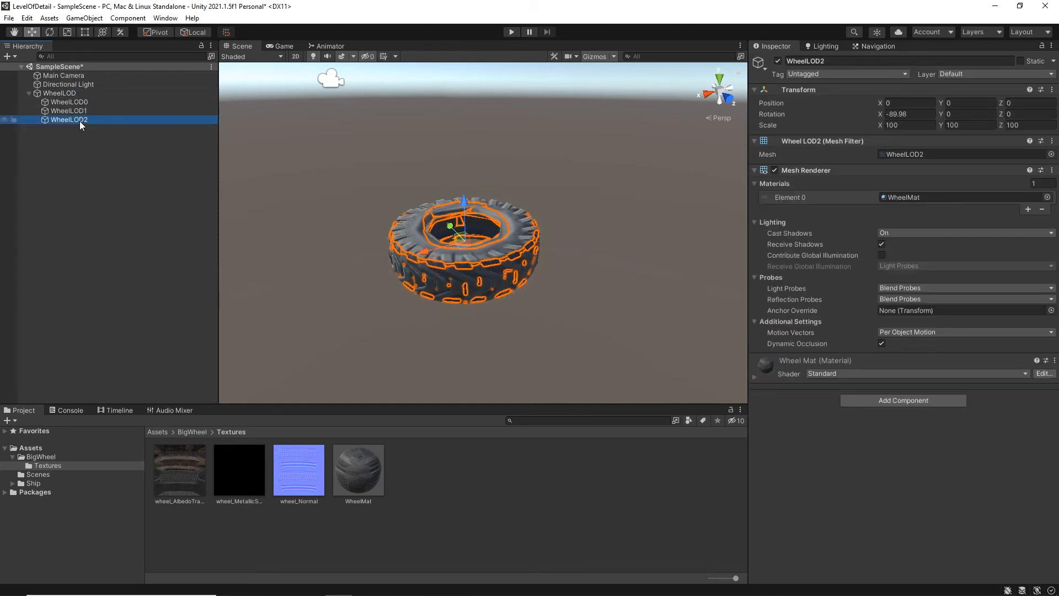
Select the WheelLOD parent and start the Add Component search in the Inspector.
left_click(60, 93)
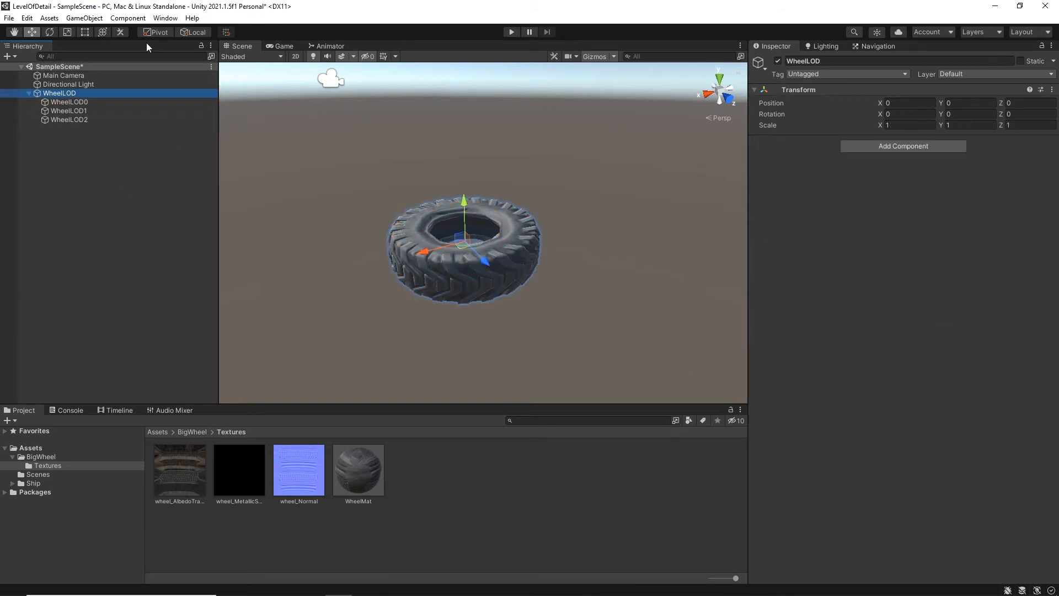
left_click(128, 18)
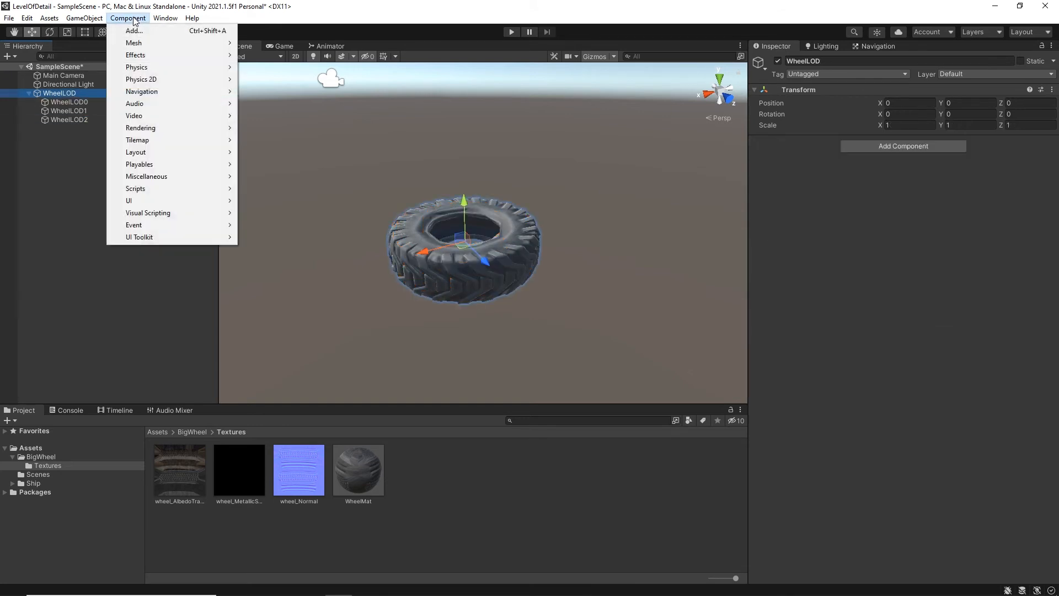
left_click(134, 24)
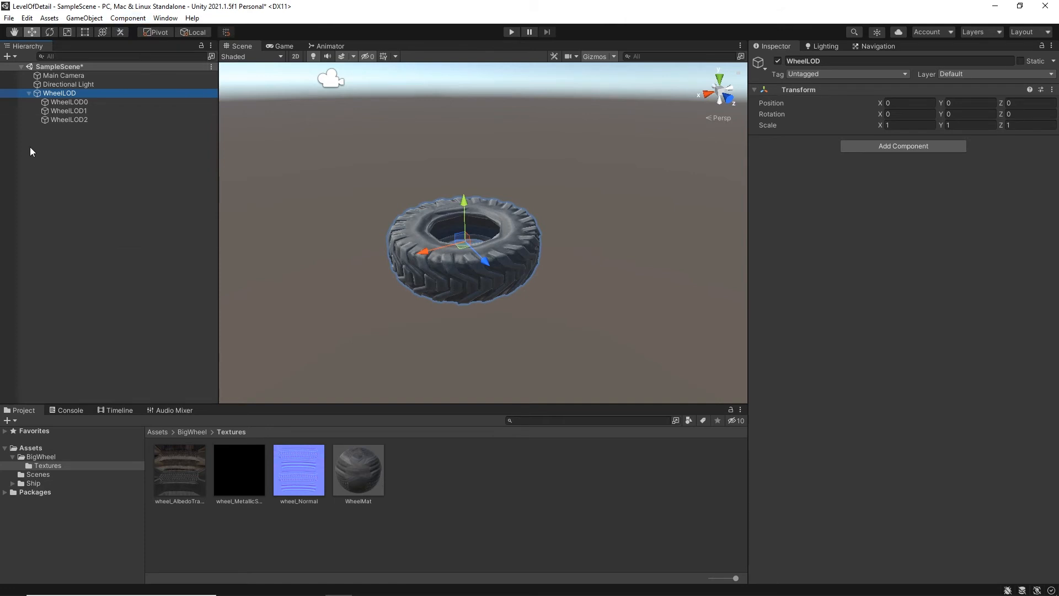
left_click(932, 144)
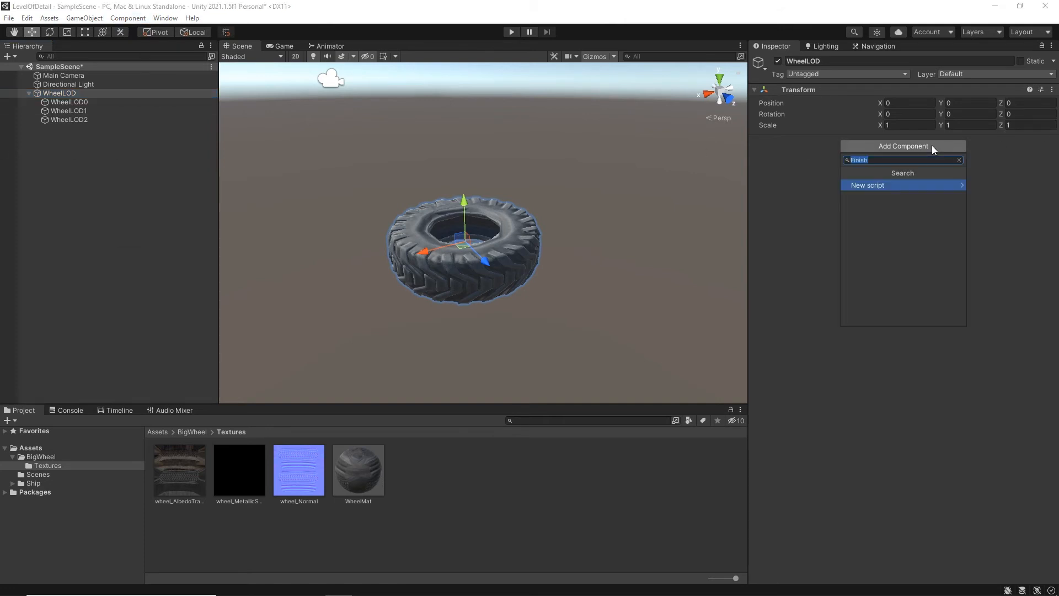
type("LOD")
Add an LOD Group component to WheelLOD and expand its LOD 0 section.
left_click(878, 185)
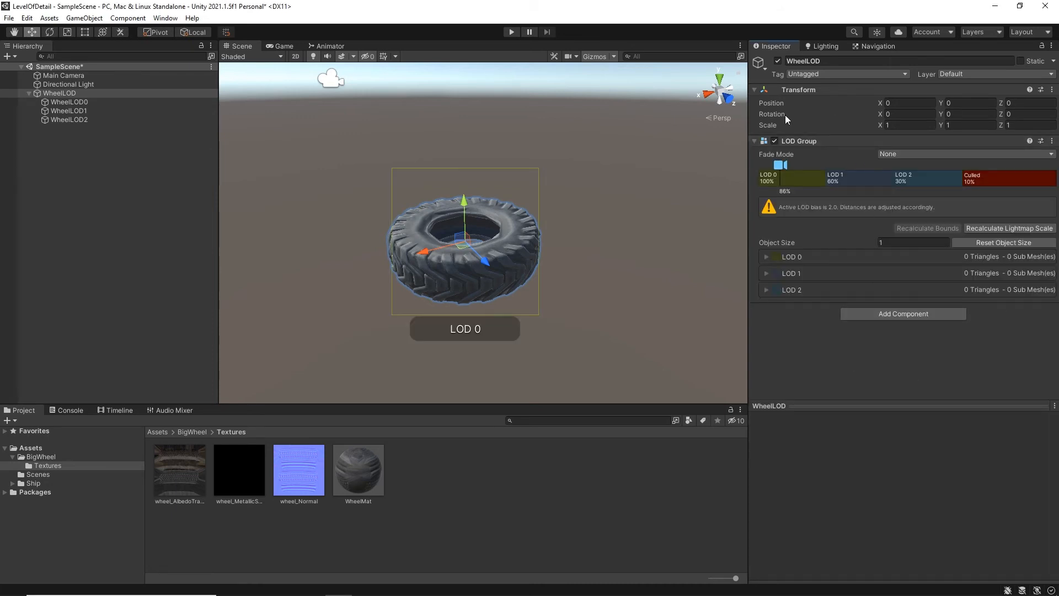
left_click(767, 256)
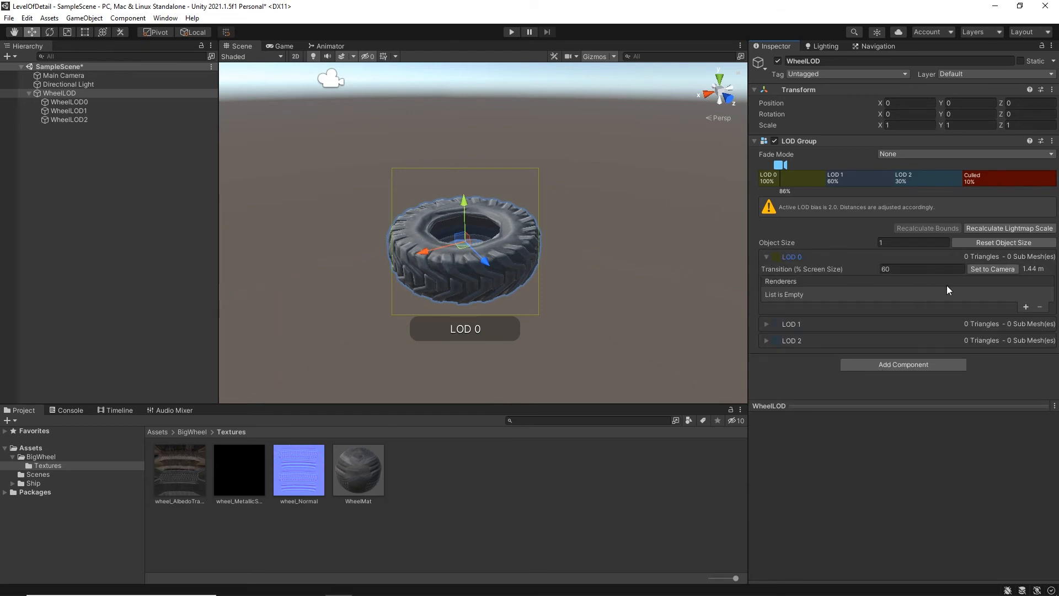
Assign WheelLOD0 as the LOD 0 renderer and add a renderer slot for LOD 1.
left_click(1027, 305)
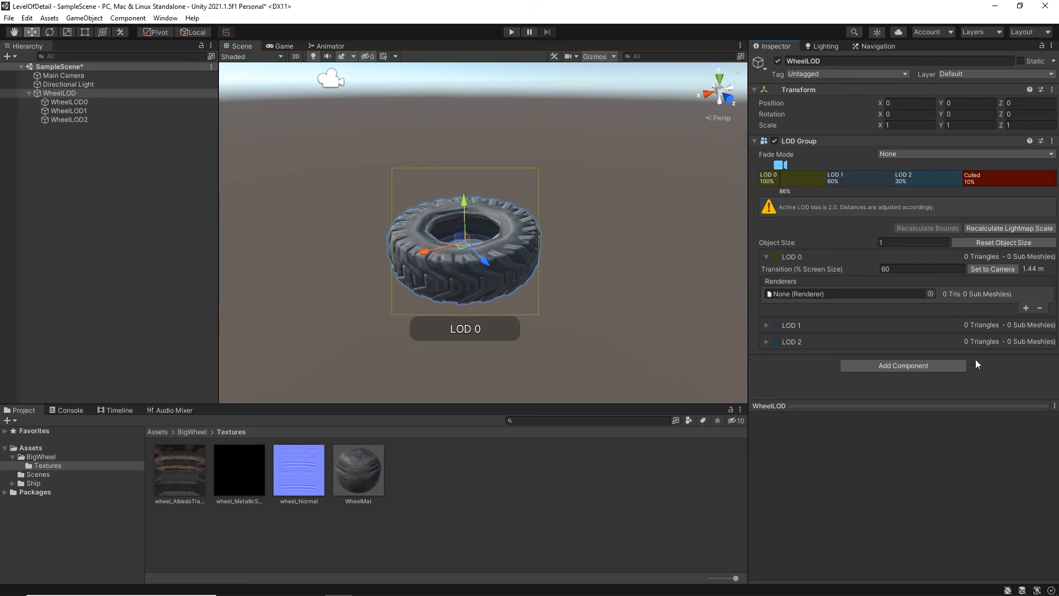
left_click_drag(62, 102, 862, 295)
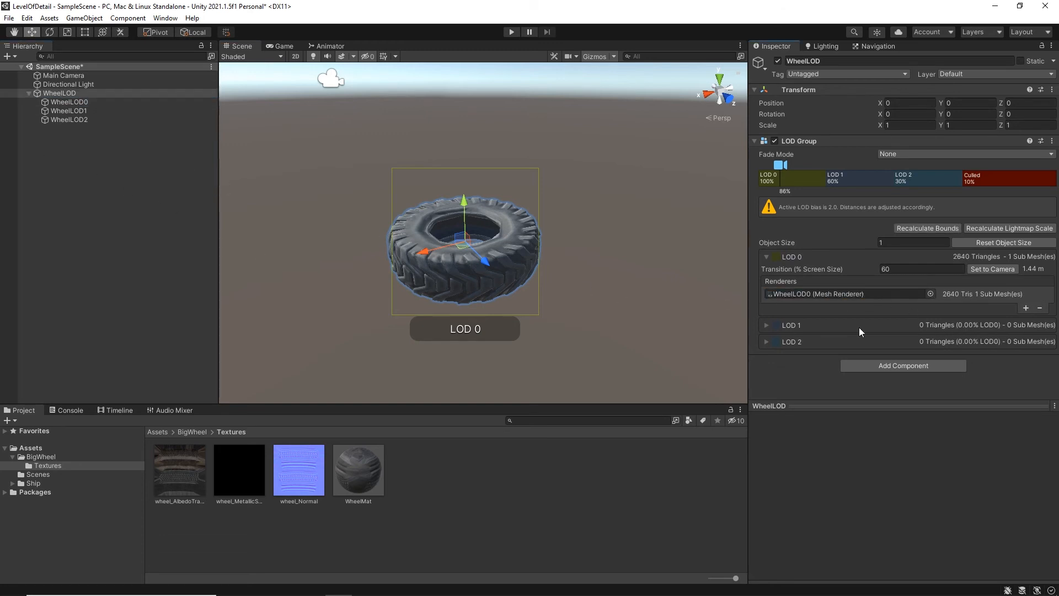
left_click(767, 325)
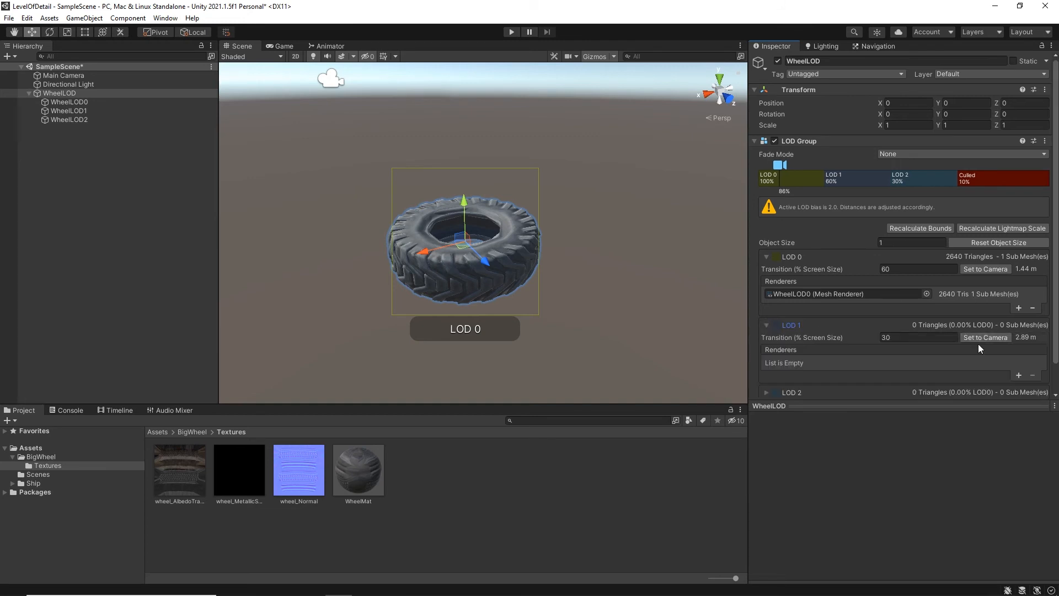
left_click(1020, 377)
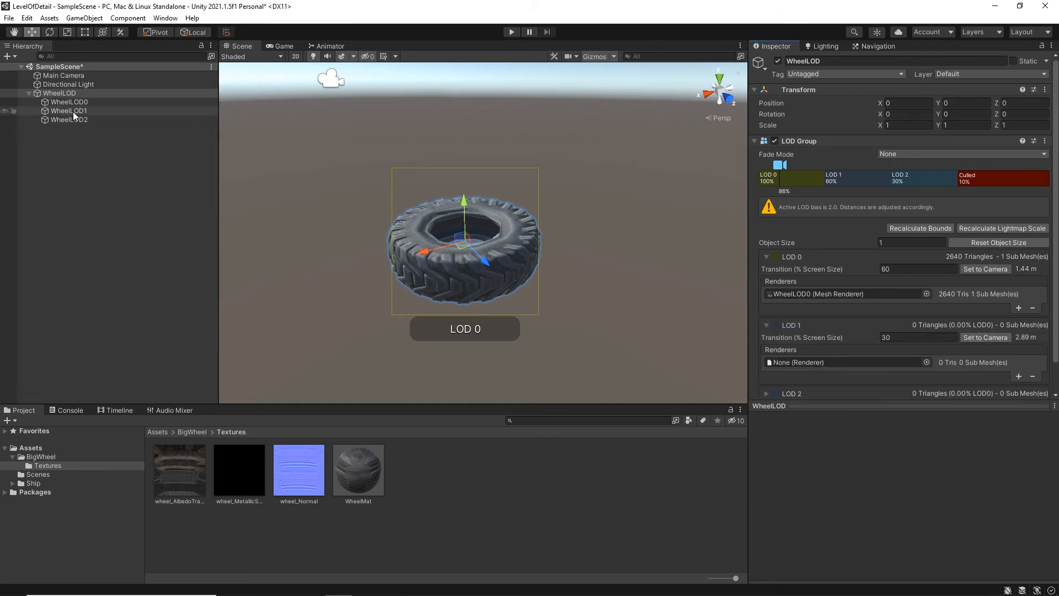
left_click_drag(869, 349, 841, 362)
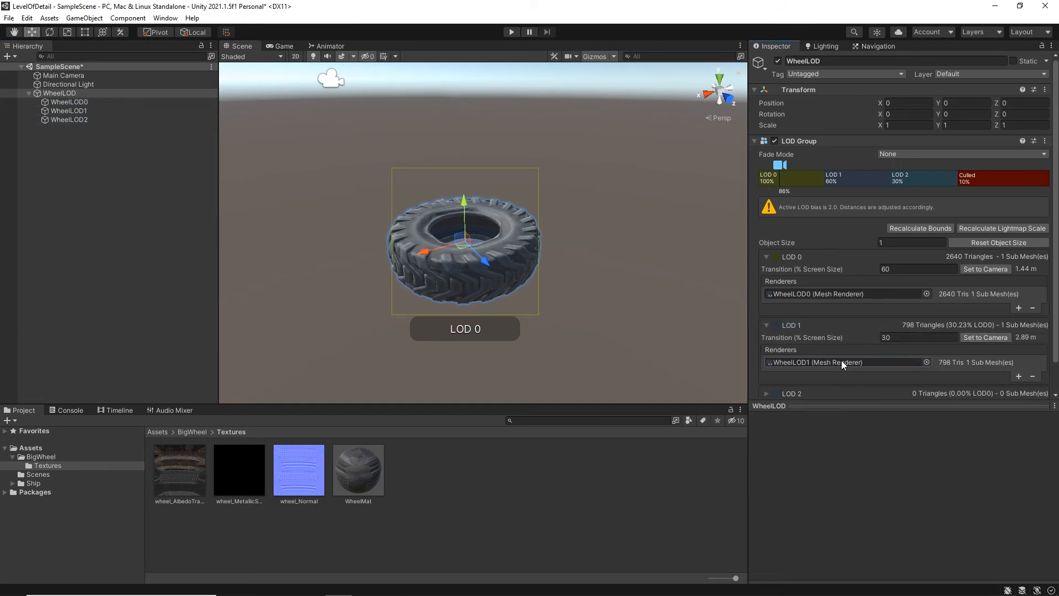
scroll(841, 340, "down", 1)
Assign WheelLOD2 as the LOD 2 renderer and collapse the LOD 0 section.
left_click(766, 363)
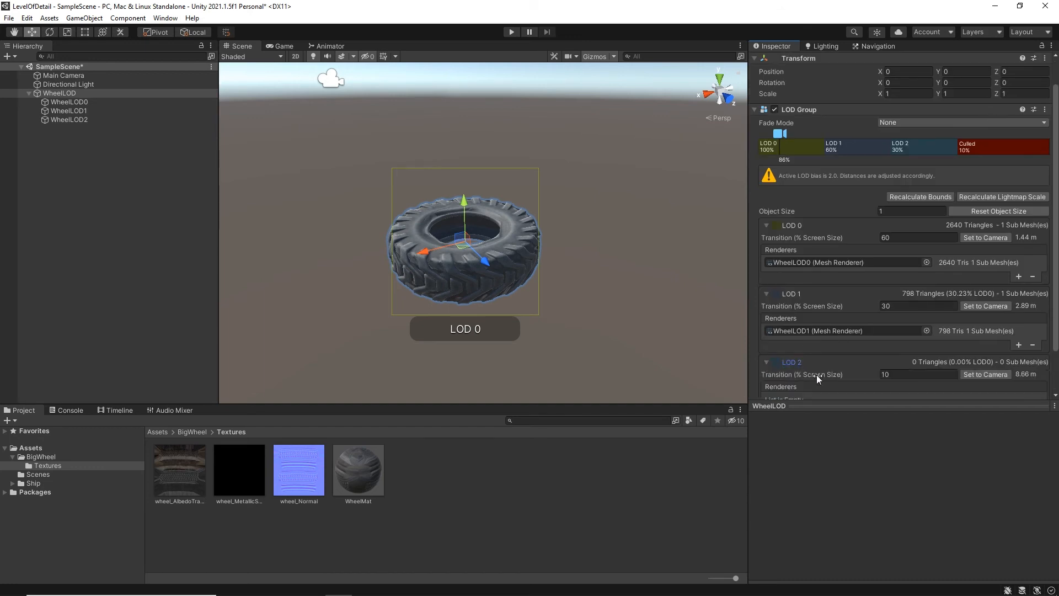
scroll(816, 374, "down", 1)
left_click(1021, 362)
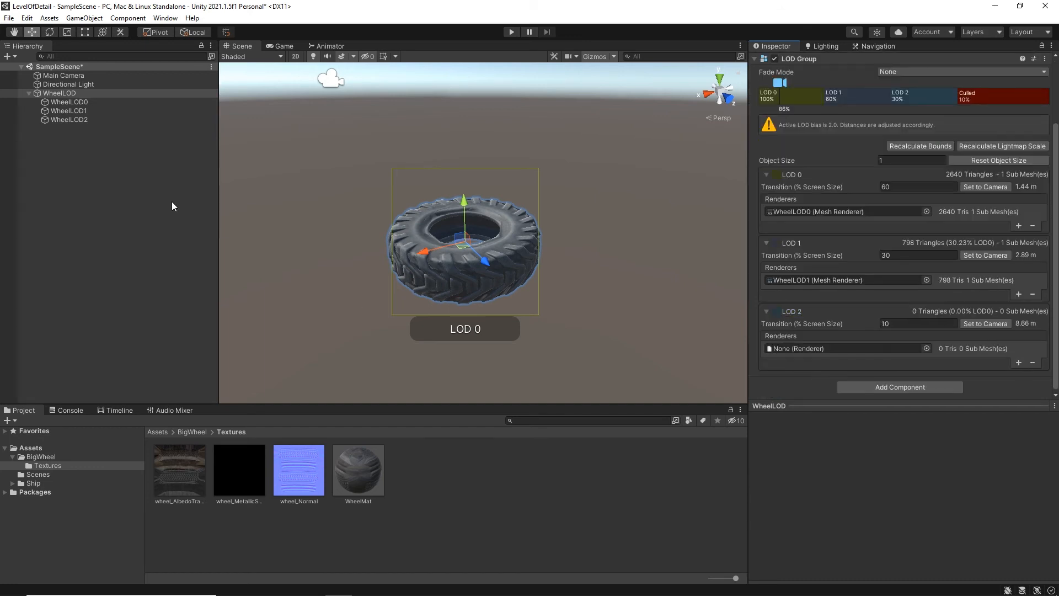
left_click_drag(69, 120, 852, 350)
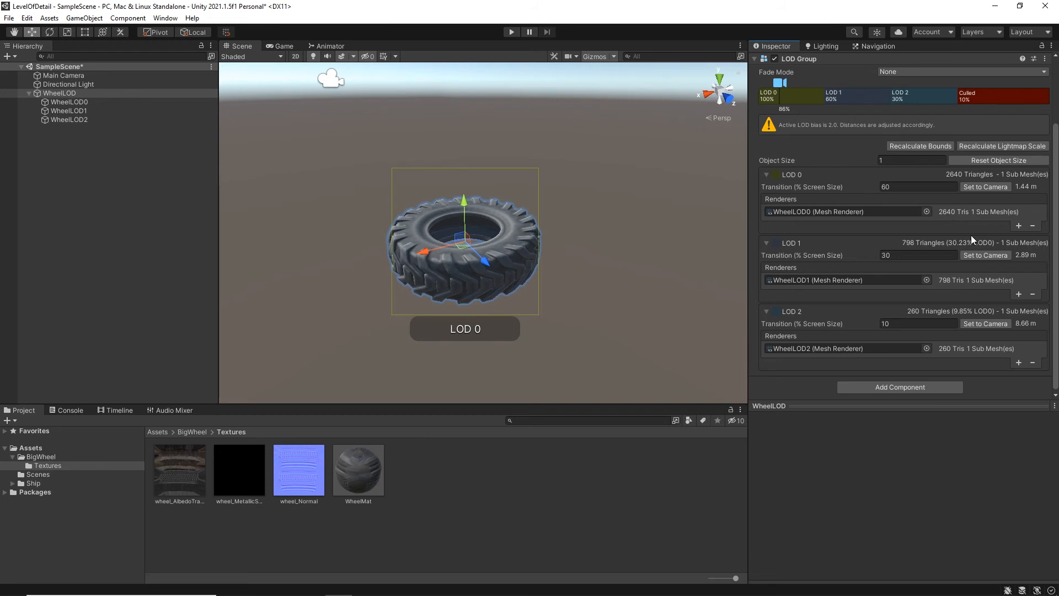
scroll(970, 235, "up", 3)
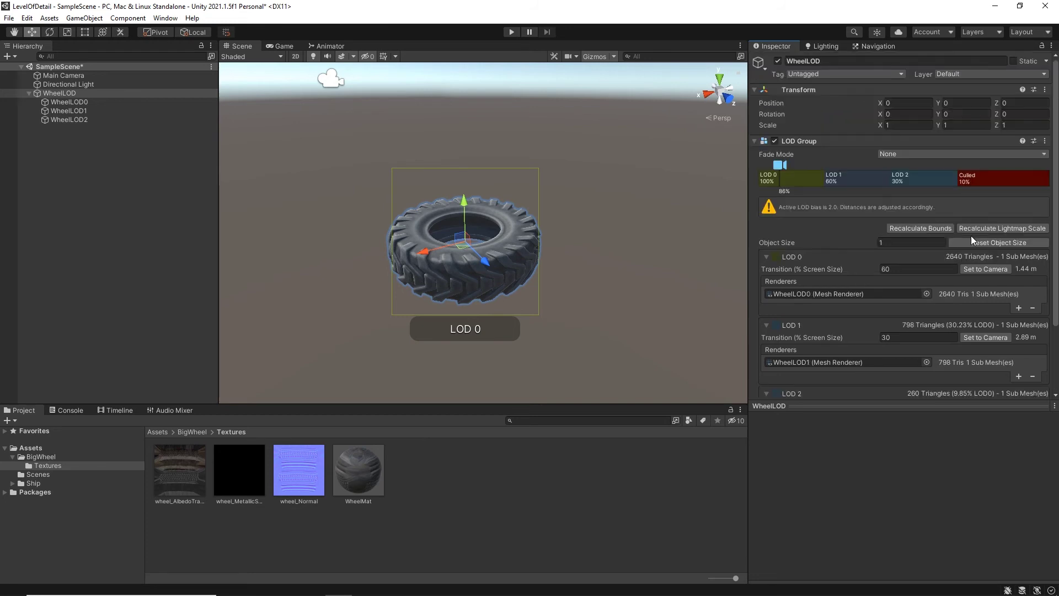
left_click(764, 257)
Collapse the LOD 1 and LOD 2 sections of the LOD Group.
left_click(765, 272)
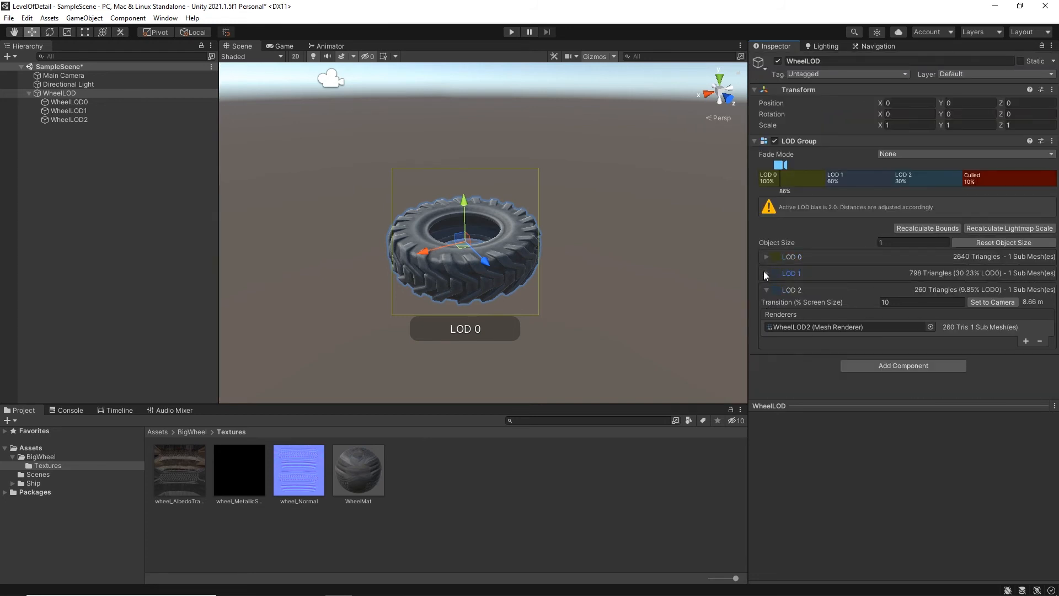
left_click(764, 289)
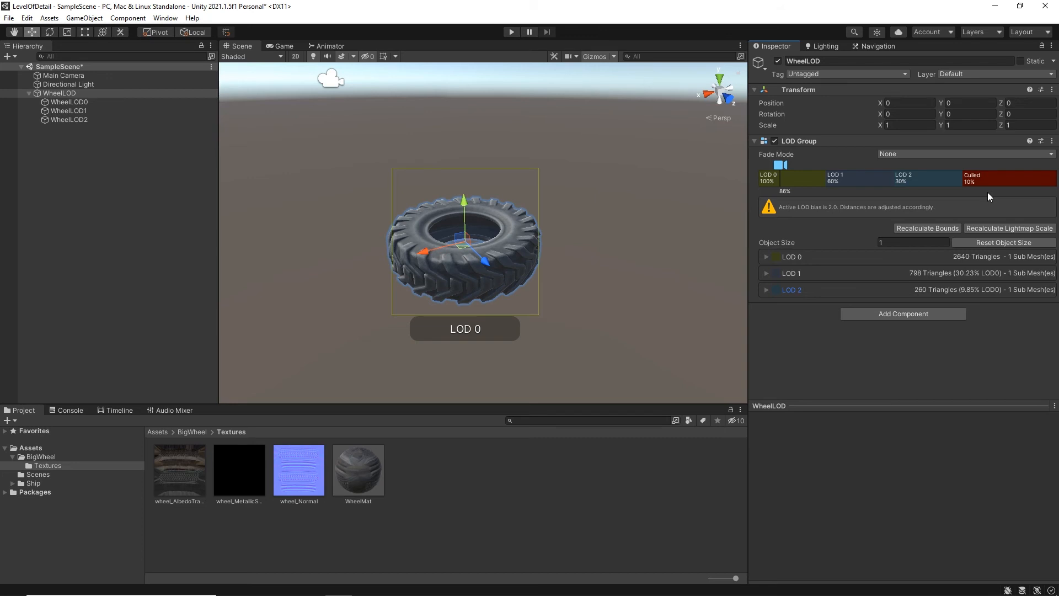
Drag the LOD camera slider to preview LOD 0, LOD 1 and the culling distance.
left_click(784, 171)
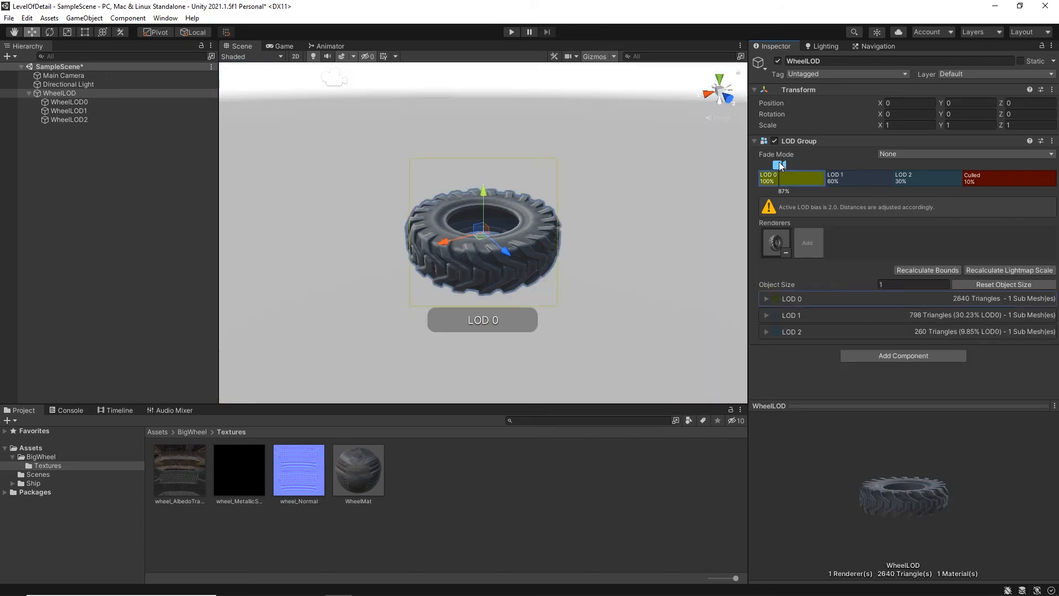
left_click_drag(784, 166, 853, 166)
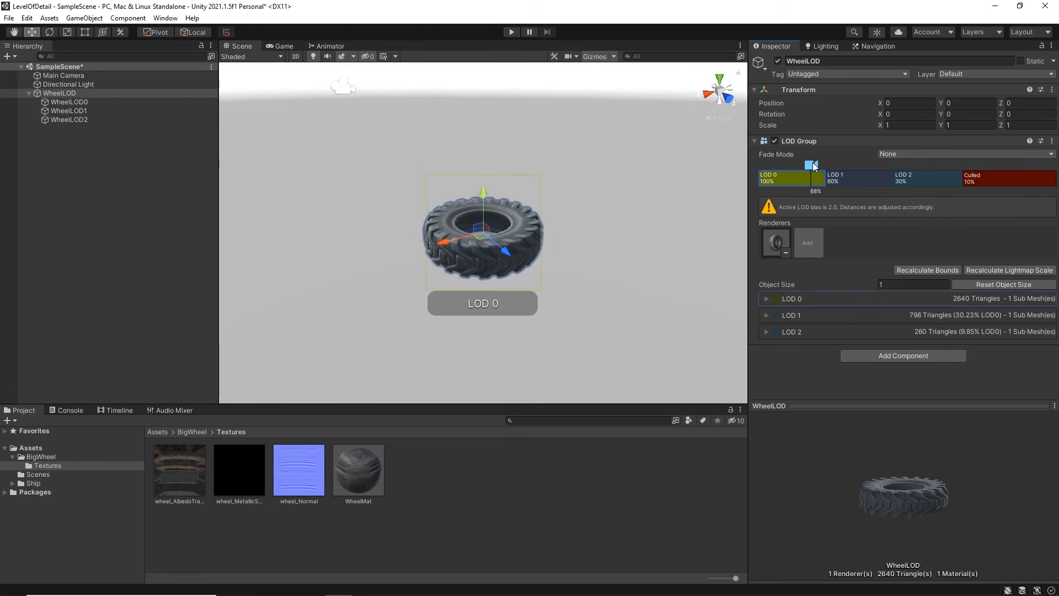
mouse_move(853, 165)
left_mouse_down()
mouse_move(832, 166)
mouse_move(999, 170)
left_mouse_up()
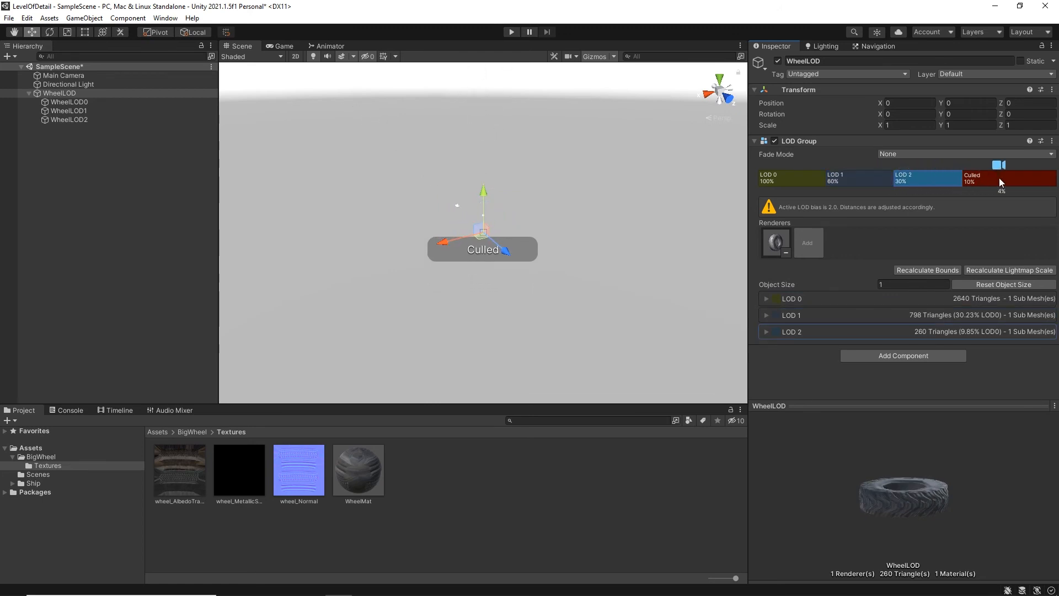
mouse_move(999, 170)
left_mouse_down()
mouse_move(810, 189)
mouse_move(892, 190)
left_mouse_up()
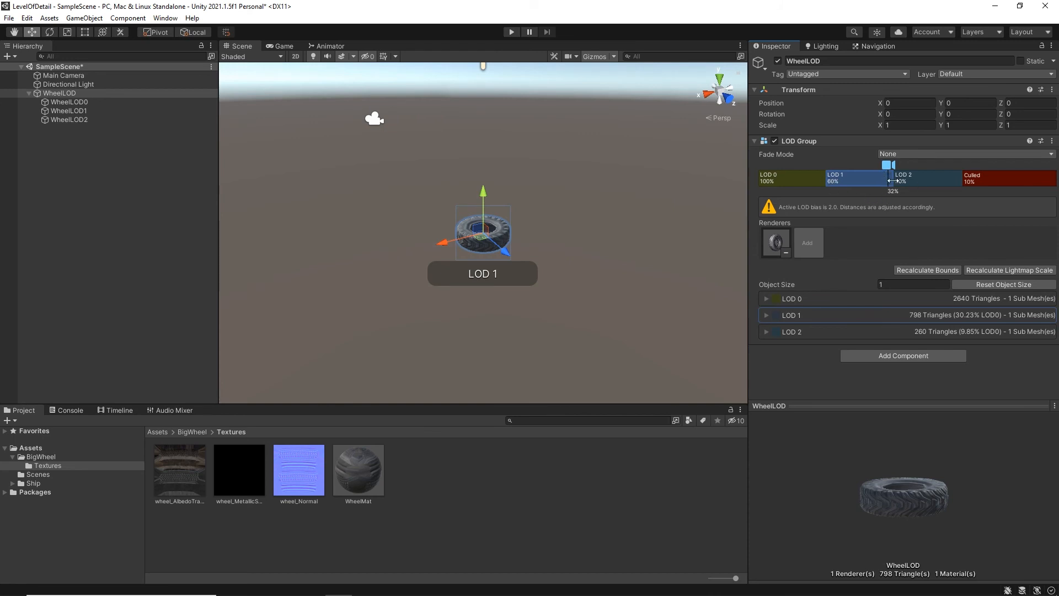
Retune the LOD bar so LOD 0 covers more, LOD 1 starts near 21% and LOD 2 shrinks to a sliver.
left_click_drag(892, 180, 946, 180)
mouse_move(827, 180)
left_mouse_down()
mouse_move(917, 181)
mouse_move(815, 170)
mouse_move(1022, 170)
mouse_move(1027, 179)
left_mouse_up()
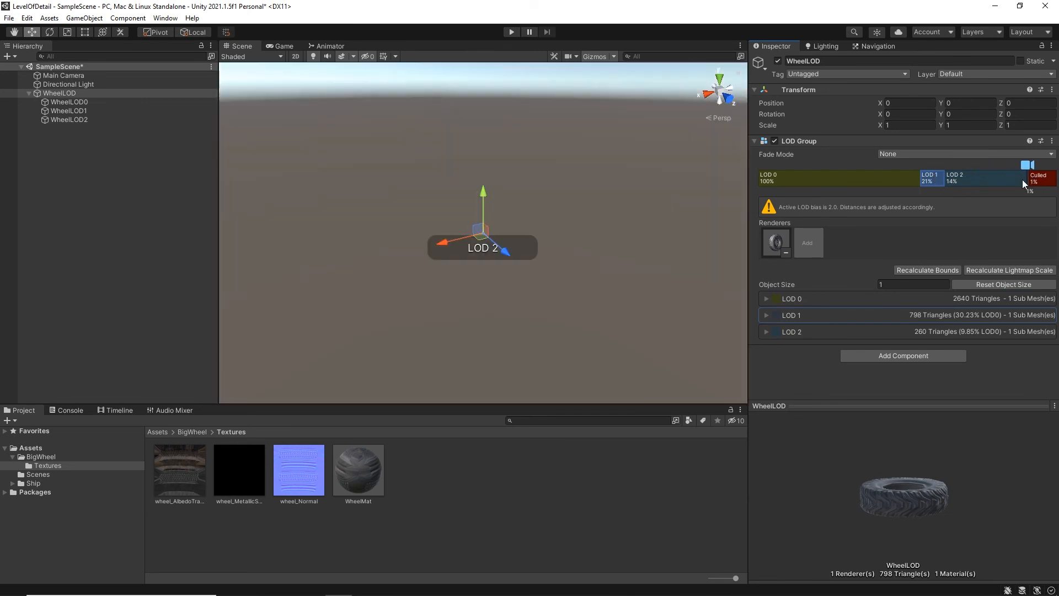
left_click_drag(940, 175, 1016, 172)
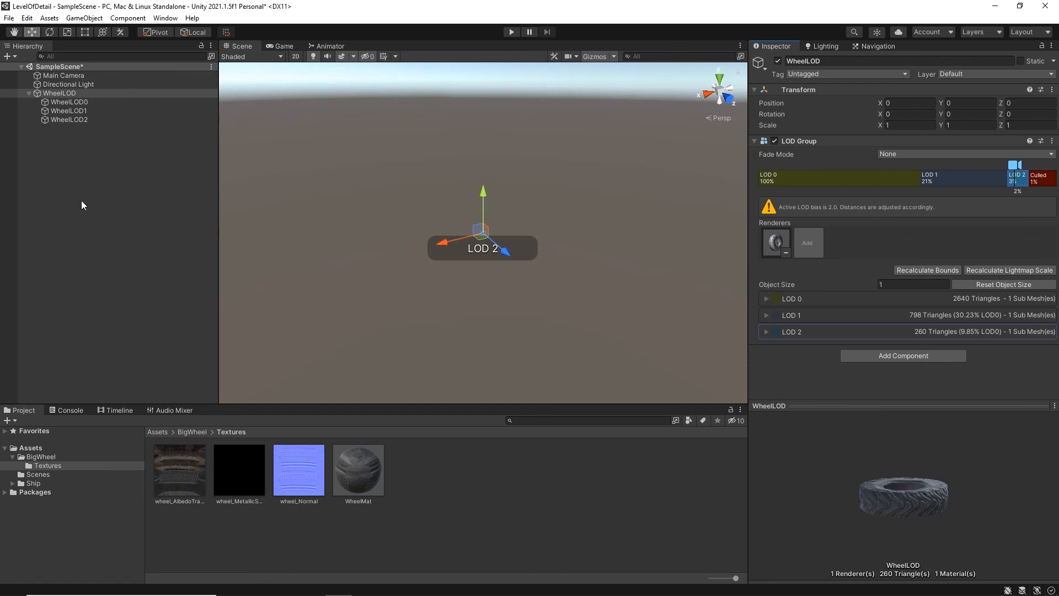
left_click(81, 200)
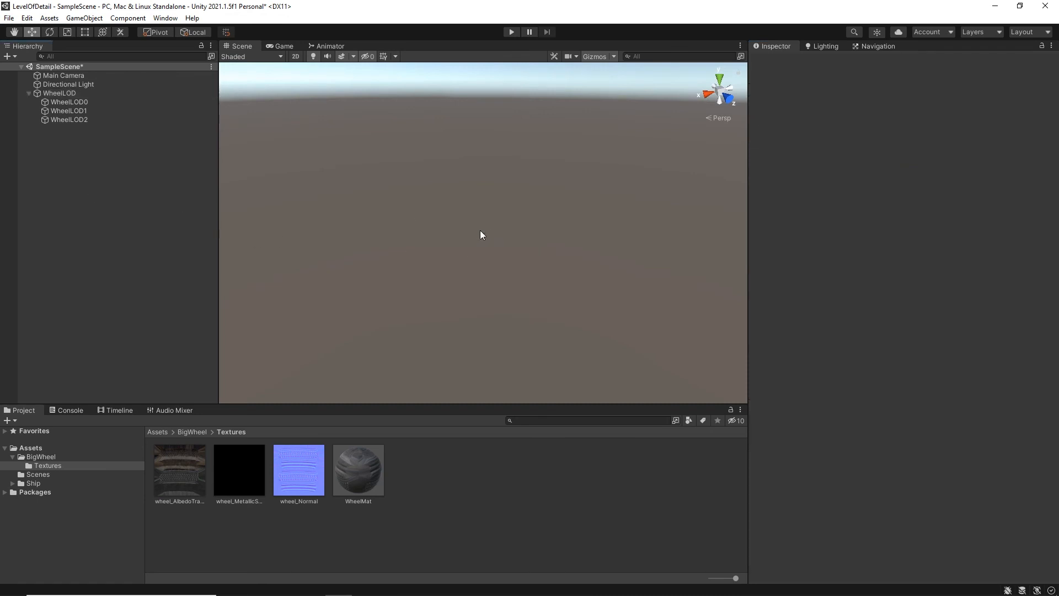
Reselect WheelLOD and set the LOD 1 to LOD 2 switch at about 4% screen size.
left_click(60, 93)
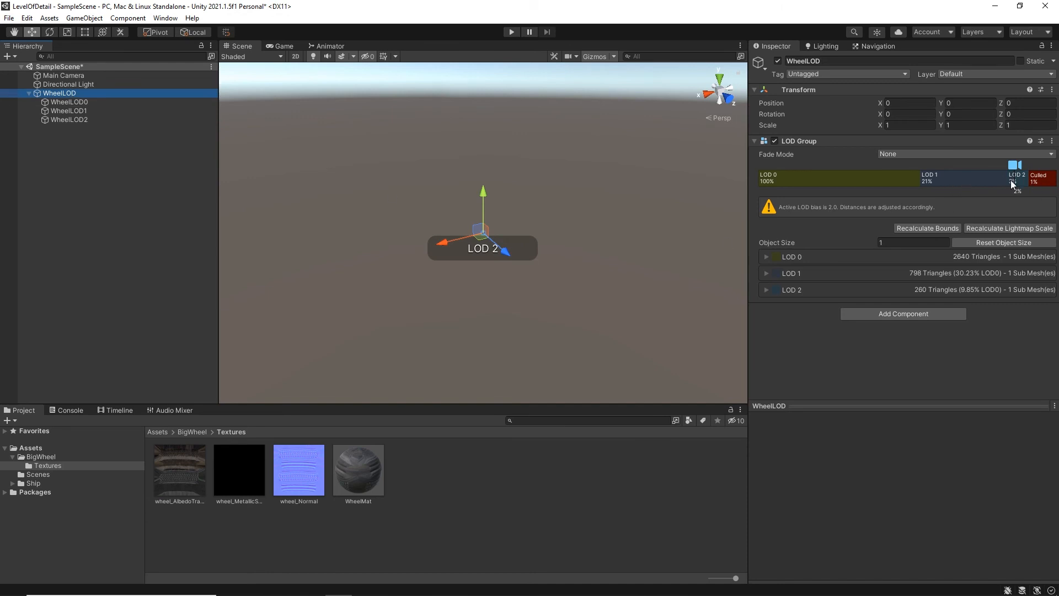
left_click_drag(1011, 178, 954, 170)
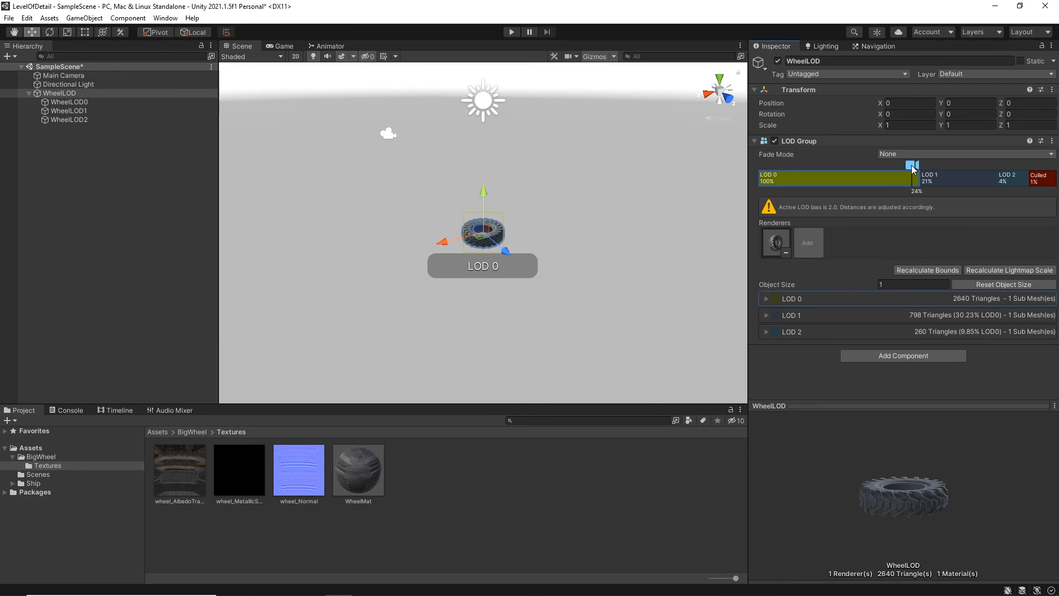
left_click(85, 184)
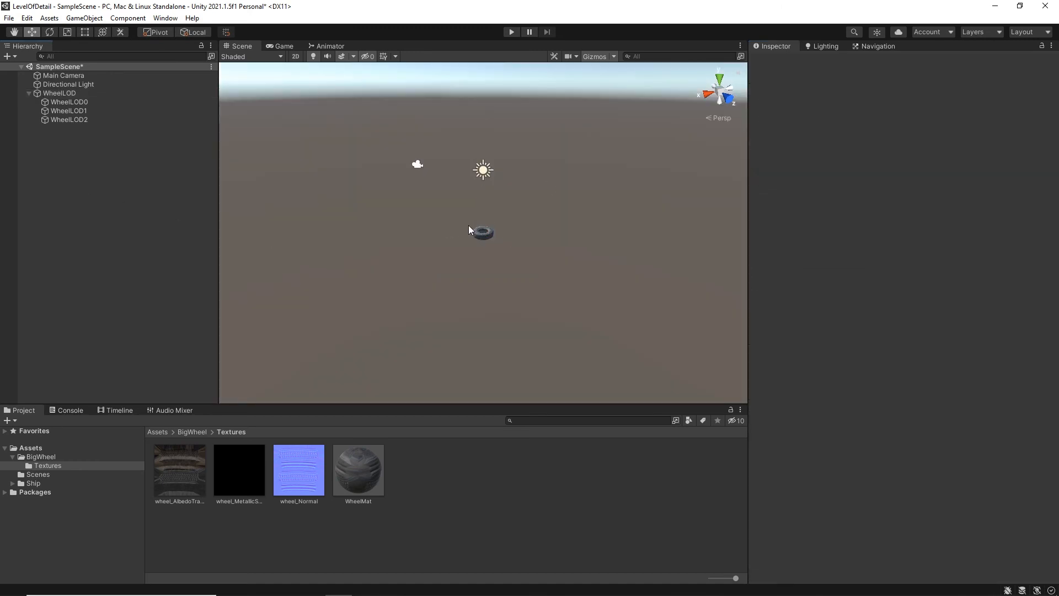
scroll(496, 261, "up", 3)
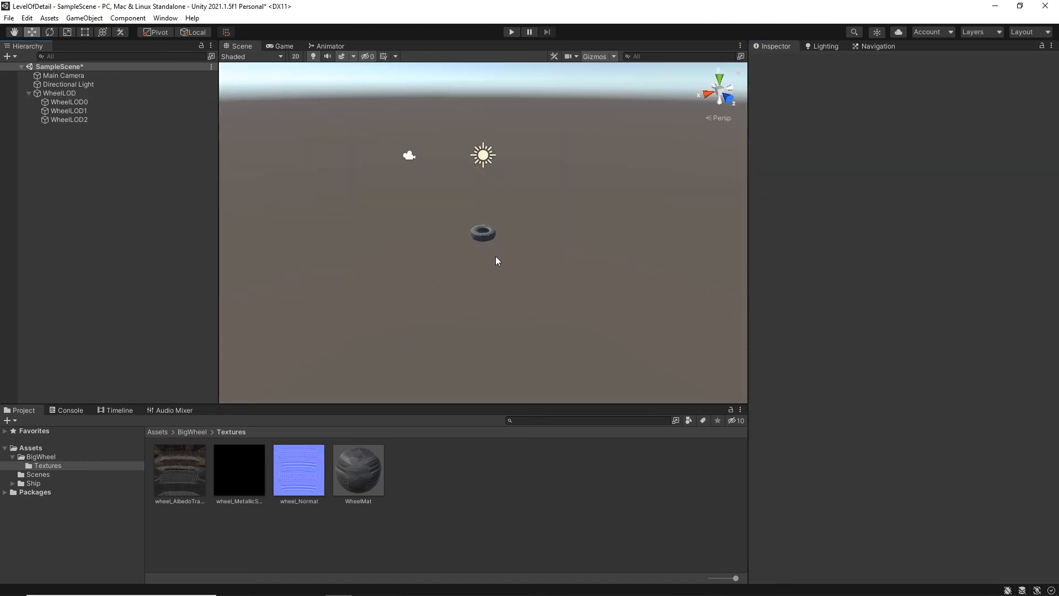
scroll(496, 261, "up", 4)
scroll(496, 261, "up", 6)
scroll(496, 260, "up", 5)
scroll(496, 261, "down", 6)
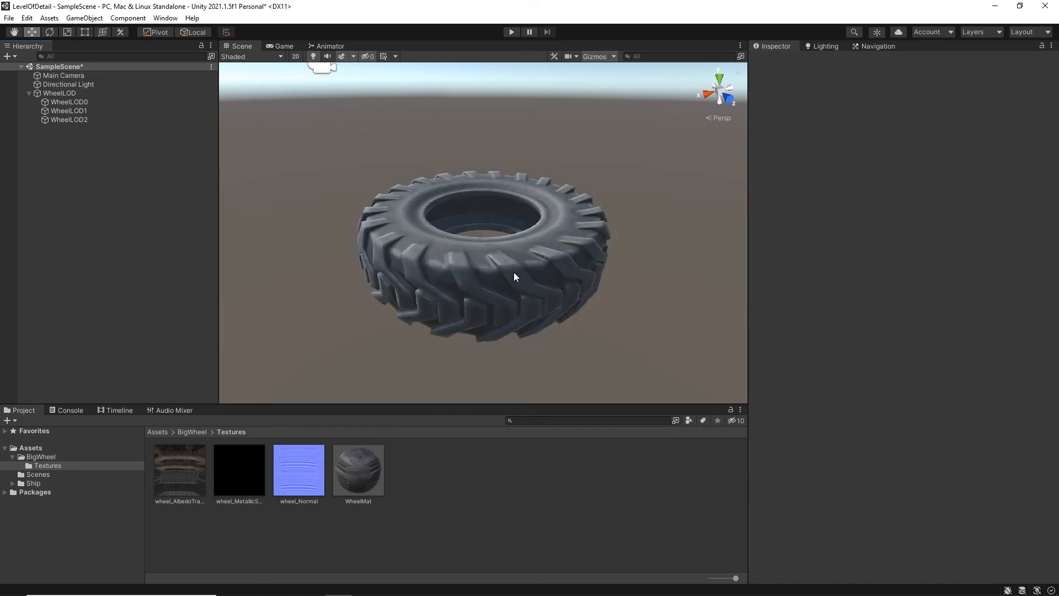
scroll(514, 277, "down", 4)
scroll(515, 277, "down", 5)
scroll(514, 277, "down", 3)
scroll(514, 276, "down", 4)
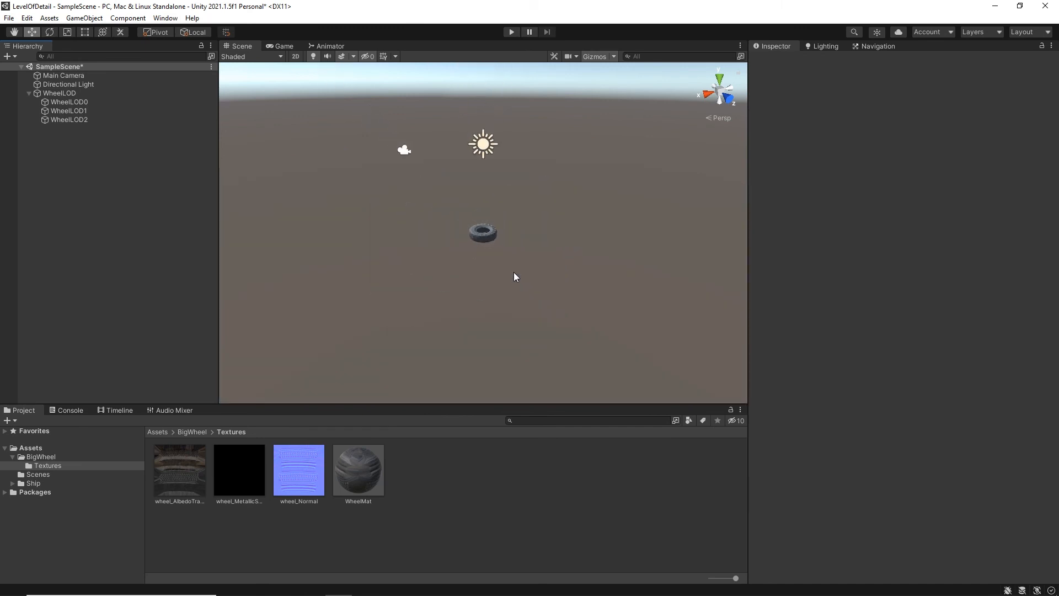
scroll(513, 277, "down", 3)
scroll(514, 277, "down", 3)
scroll(515, 276, "down", 2)
scroll(514, 277, "down", 3)
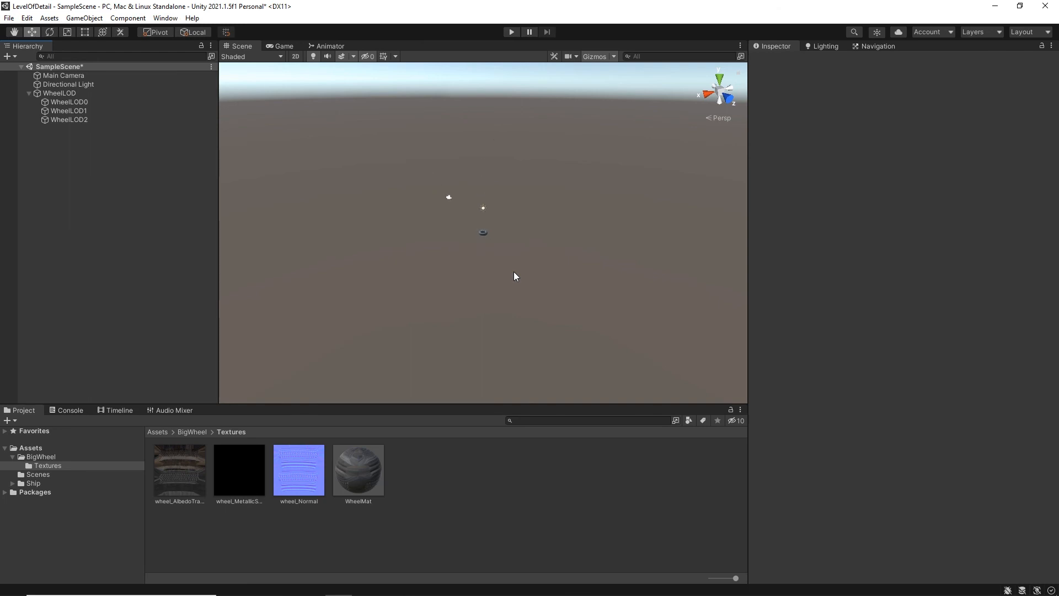
scroll(514, 277, "down", 2)
left_click(240, 56)
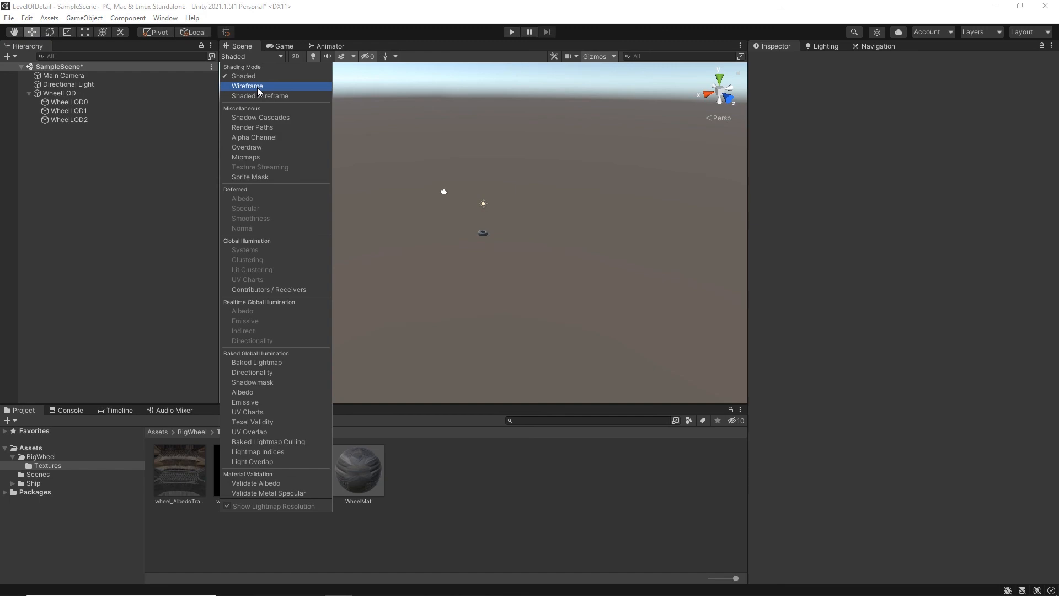
left_click(257, 86)
scroll(539, 262, "up", 3)
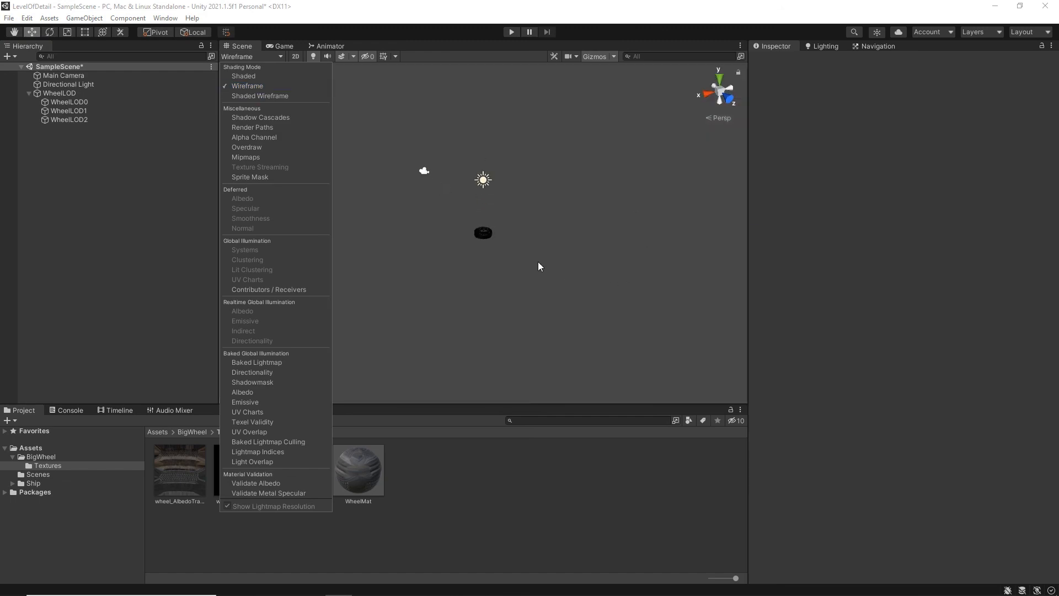
scroll(539, 262, "up", 3)
scroll(538, 261, "up", 3)
scroll(538, 262, "up", 4)
scroll(538, 262, "down", 4)
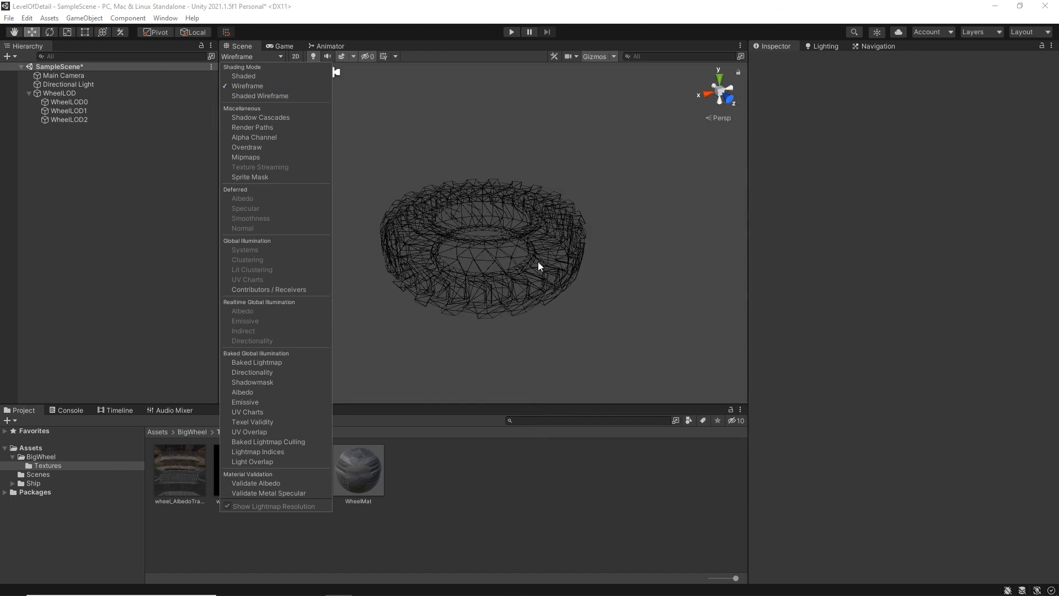
scroll(538, 262, "down", 3)
scroll(537, 261, "down", 3)
scroll(538, 262, "down", 2)
scroll(539, 261, "down", 2)
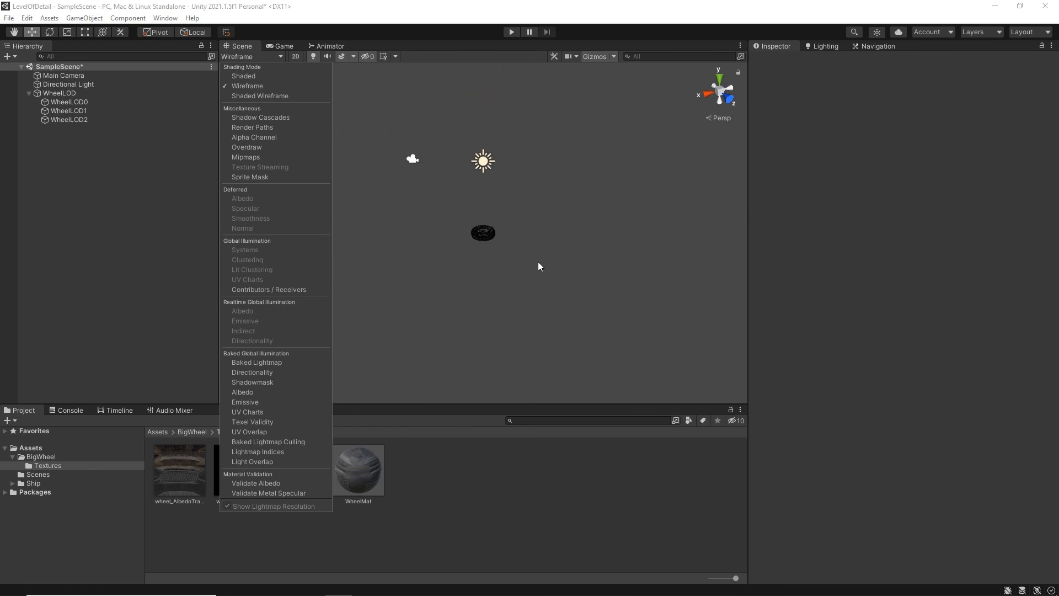
scroll(538, 262, "down", 2)
scroll(537, 261, "up", 1)
scroll(538, 261, "up", 2)
scroll(537, 261, "up", 2)
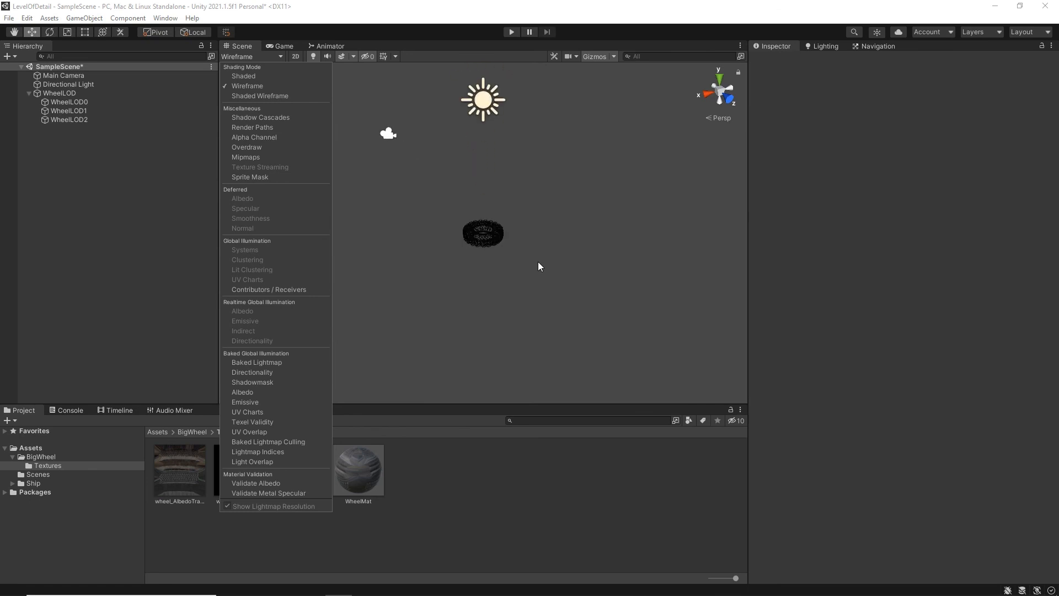
scroll(538, 262, "up", 2)
left_click(253, 75)
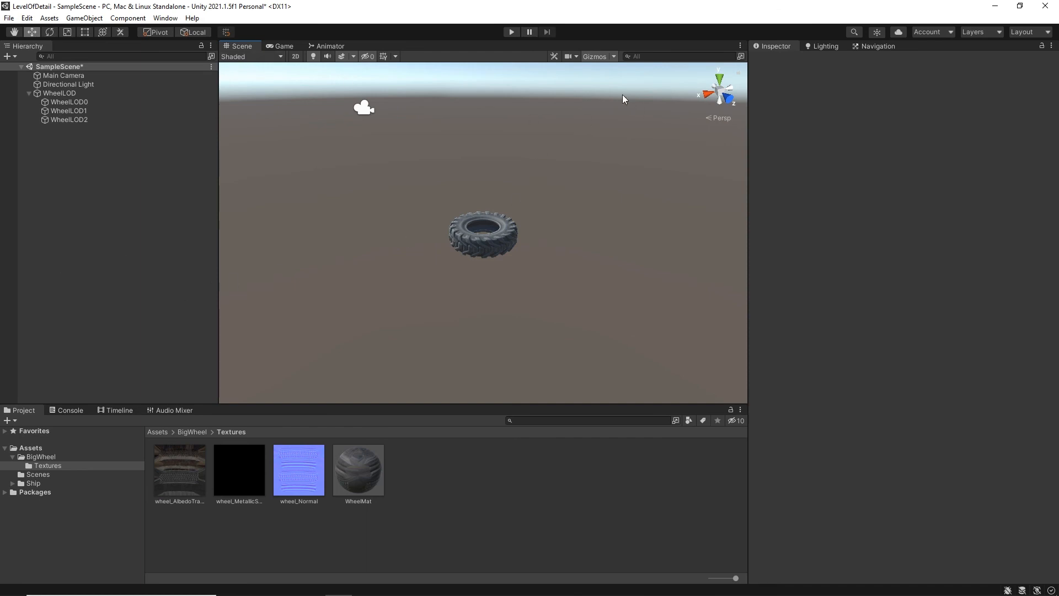
Set WheelLOD's LOD Group Fade Mode to Cross Fade, then show the BigWheel folder.
left_click(60, 92)
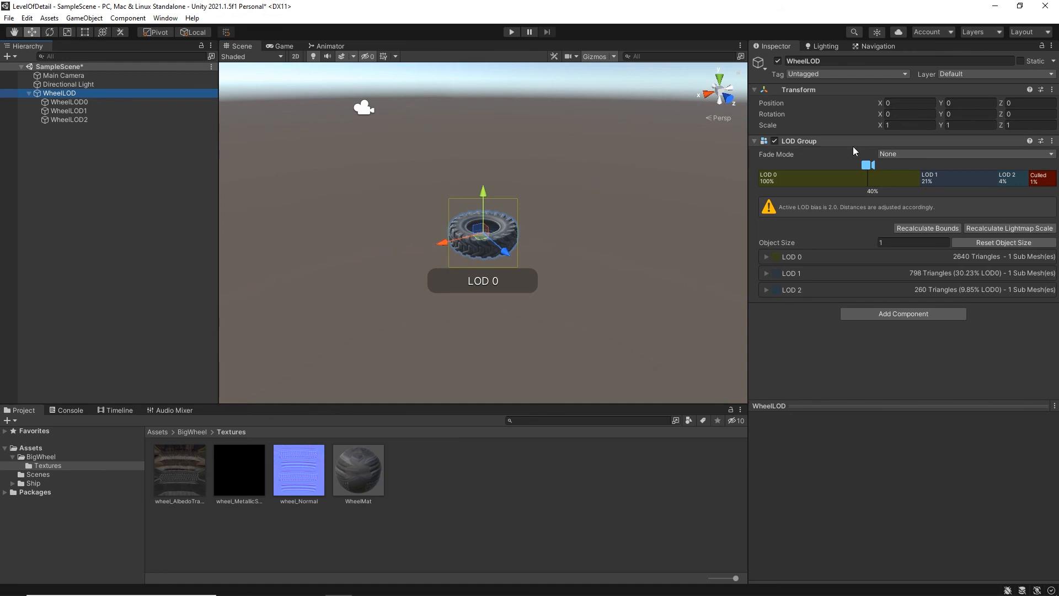
left_click(975, 154)
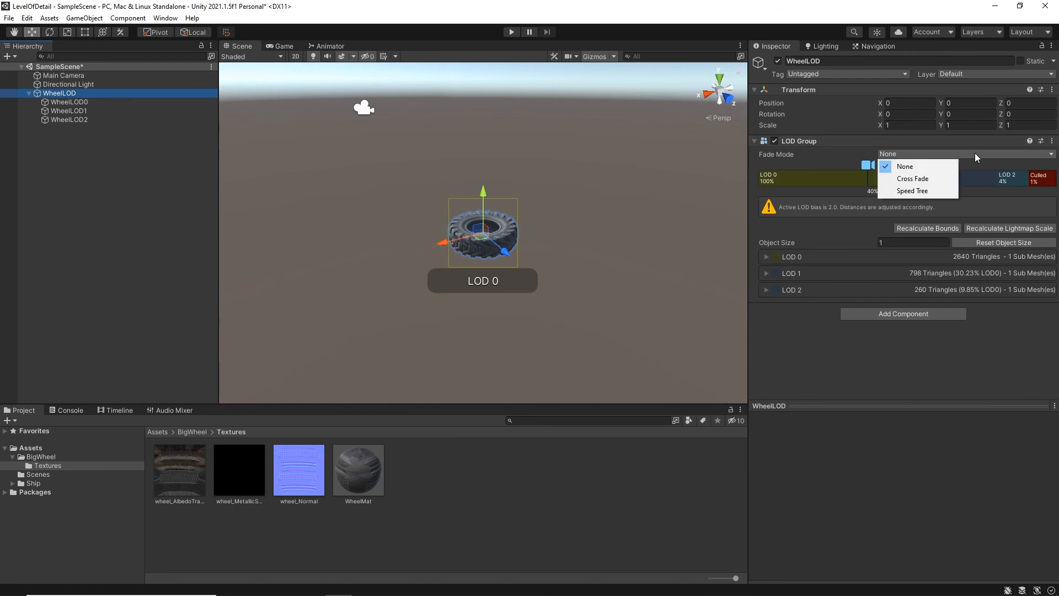
left_click(934, 179)
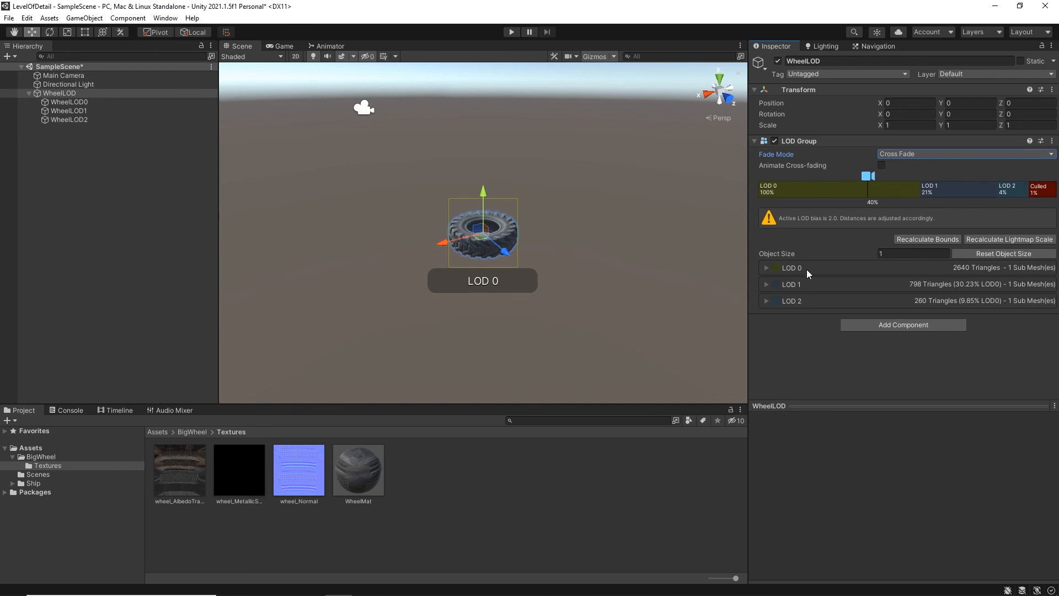
scroll(531, 268, "up", 5)
scroll(531, 269, "up", 3)
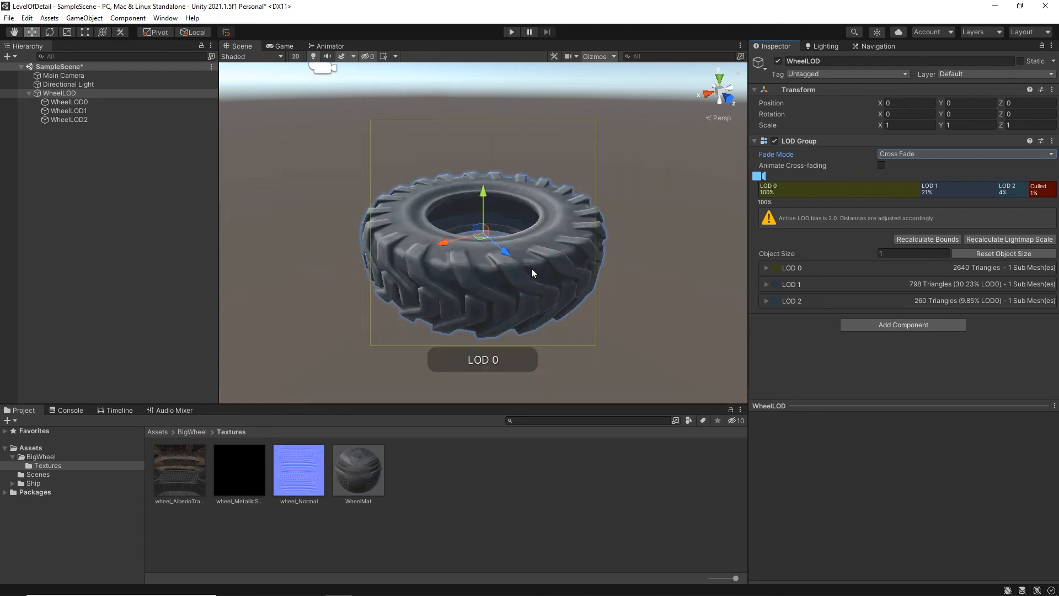
scroll(531, 268, "down", 8)
scroll(534, 268, "down", 1)
scroll(534, 269, "down", 2)
scroll(536, 265, "down", 3)
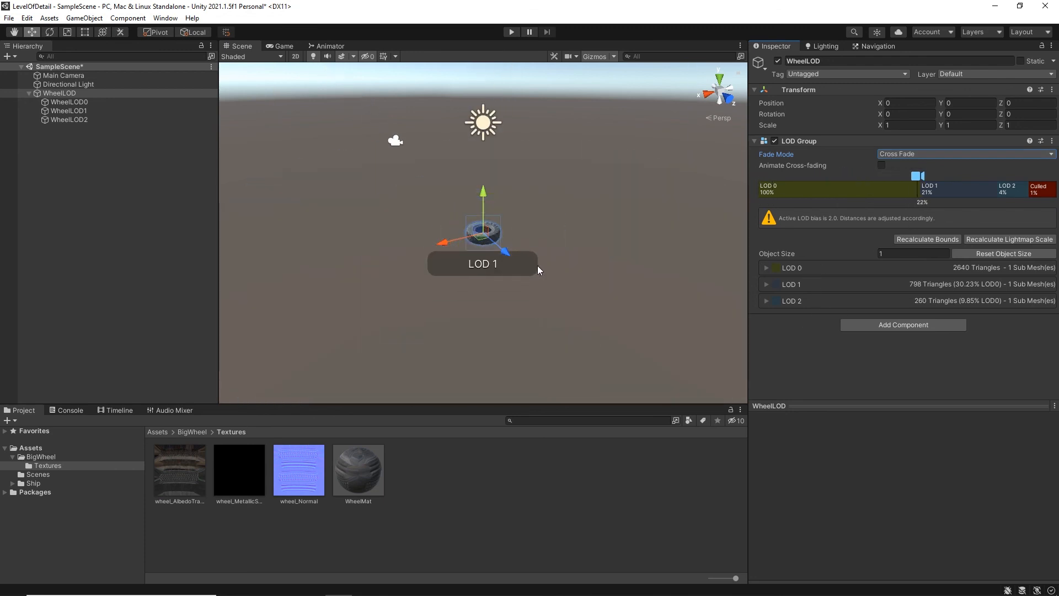
scroll(537, 266, "down", 2)
scroll(537, 266, "down", 2)
scroll(538, 265, "up", 2)
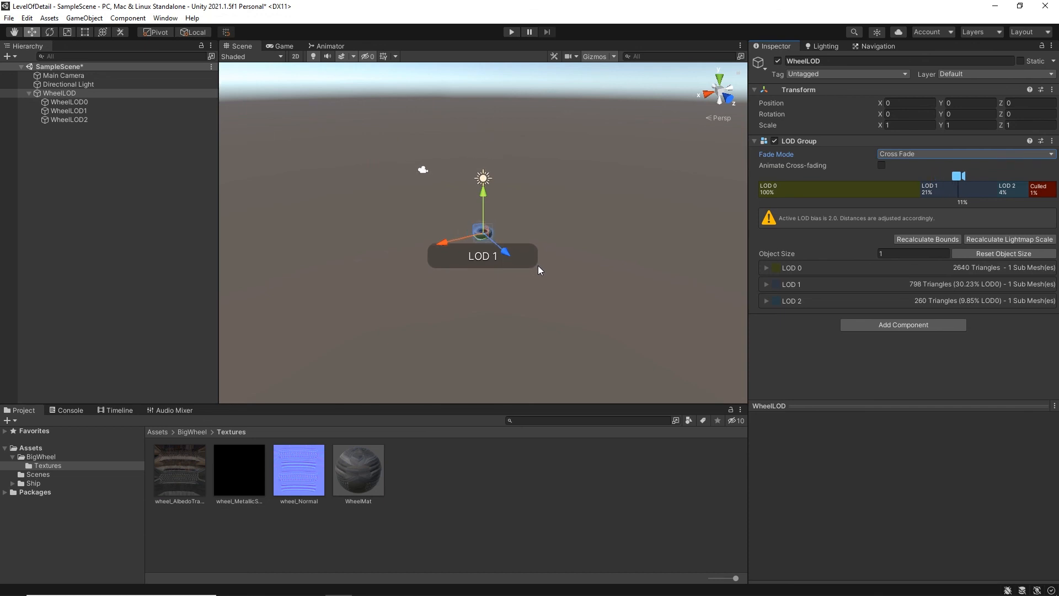
scroll(538, 266, "down", 1)
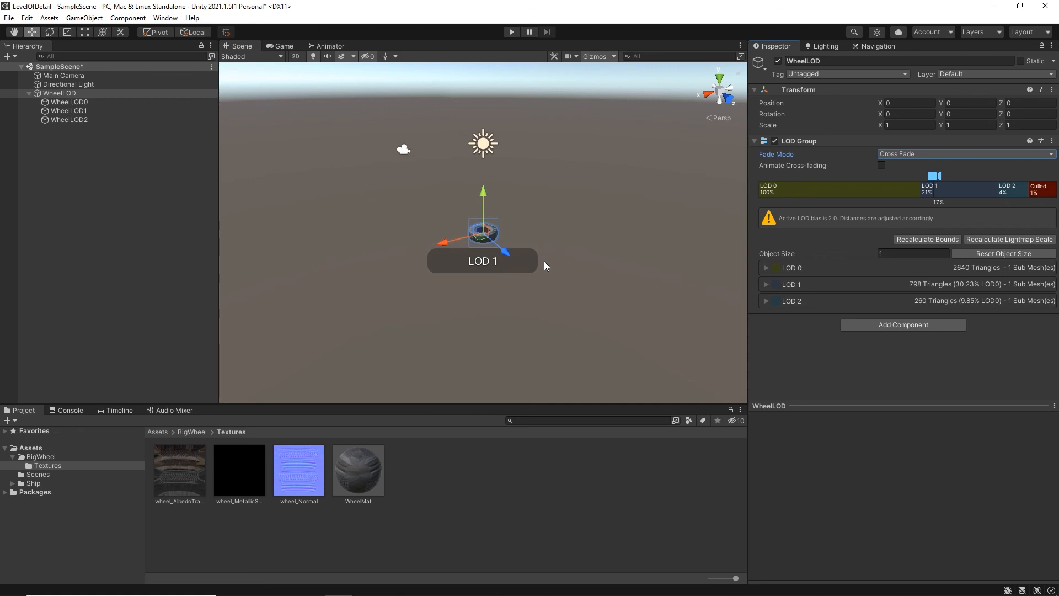
scroll(544, 261, "up", 2)
scroll(544, 260, "up", 3)
scroll(543, 261, "up", 3)
scroll(544, 260, "up", 3)
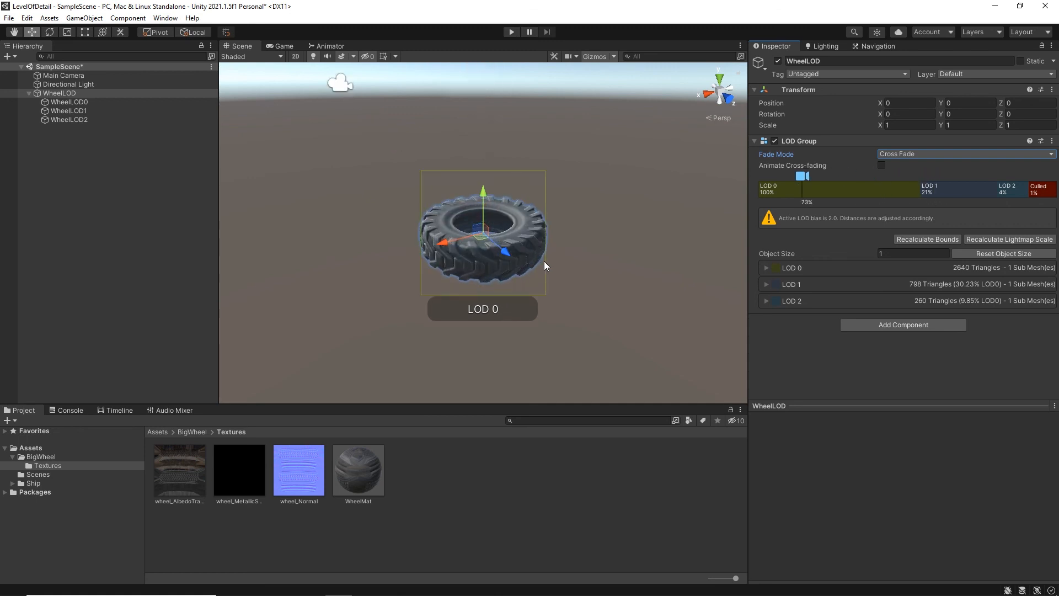
scroll(544, 261, "down", 5)
scroll(544, 261, "down", 3)
scroll(544, 261, "down", 1)
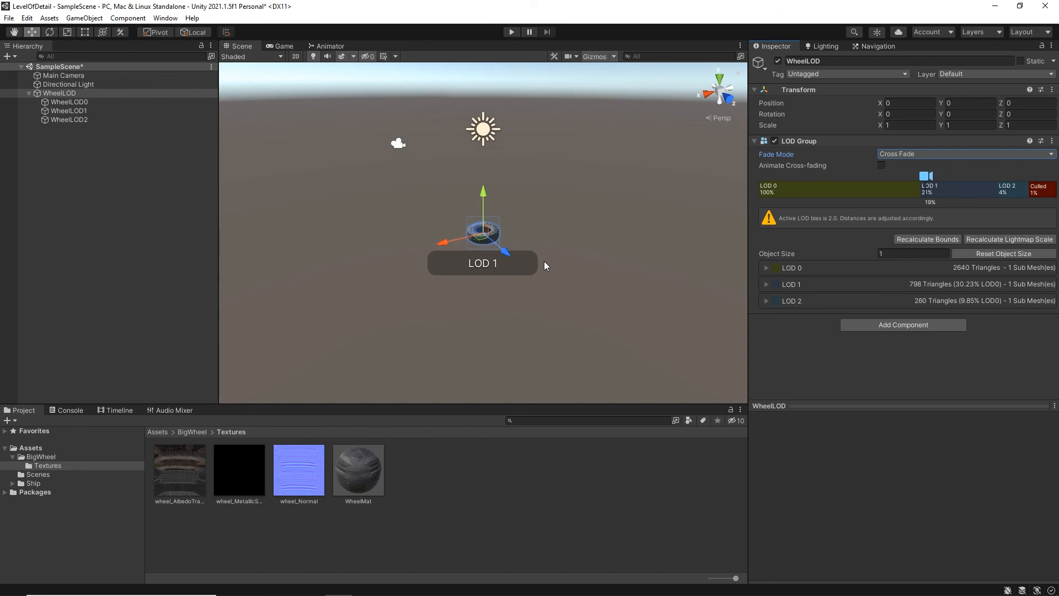
scroll(543, 261, "up", 3)
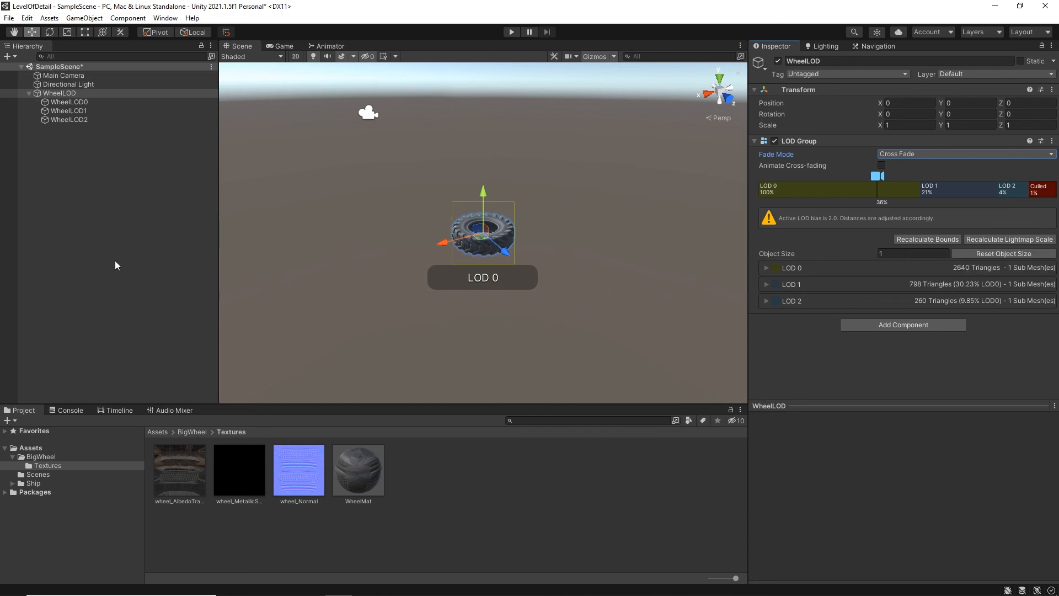
left_click(193, 431)
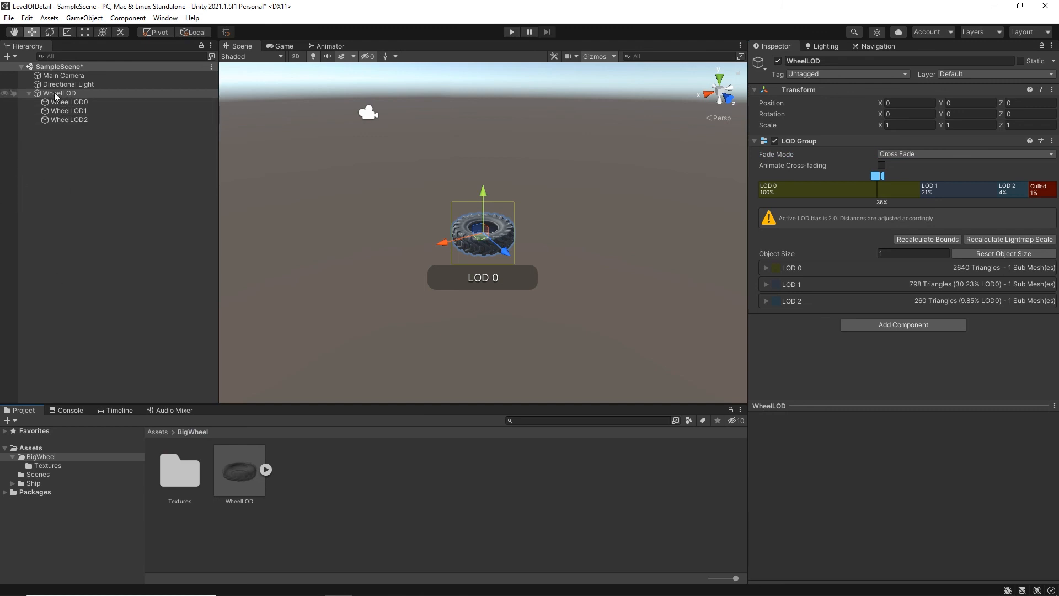
Save WheelLOD from the Hierarchy as a prefab asset in the BigWheel folder.
left_click_drag(56, 94, 319, 482)
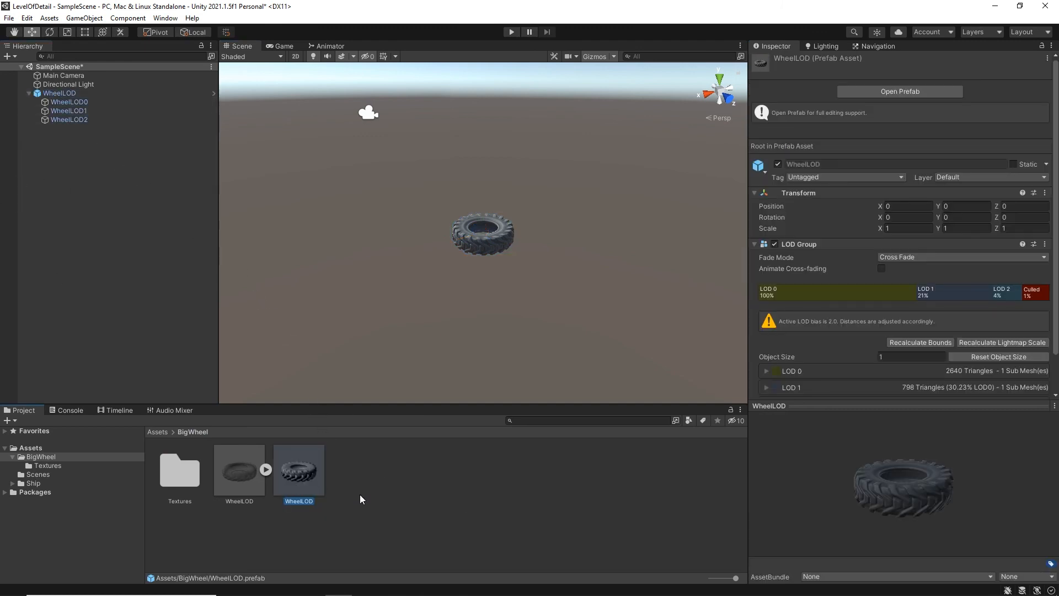
left_click(439, 497)
Place a second WheelLOD instance in the scene and move it along X away from the original.
left_click_drag(299, 474, 170, 302)
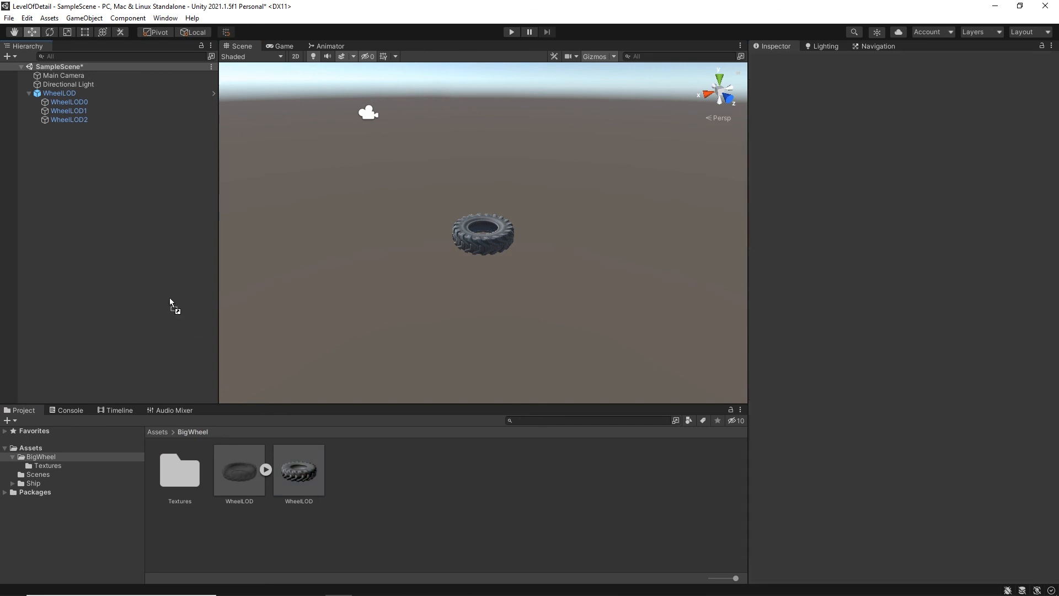
left_click_drag(83, 160, 80, 155)
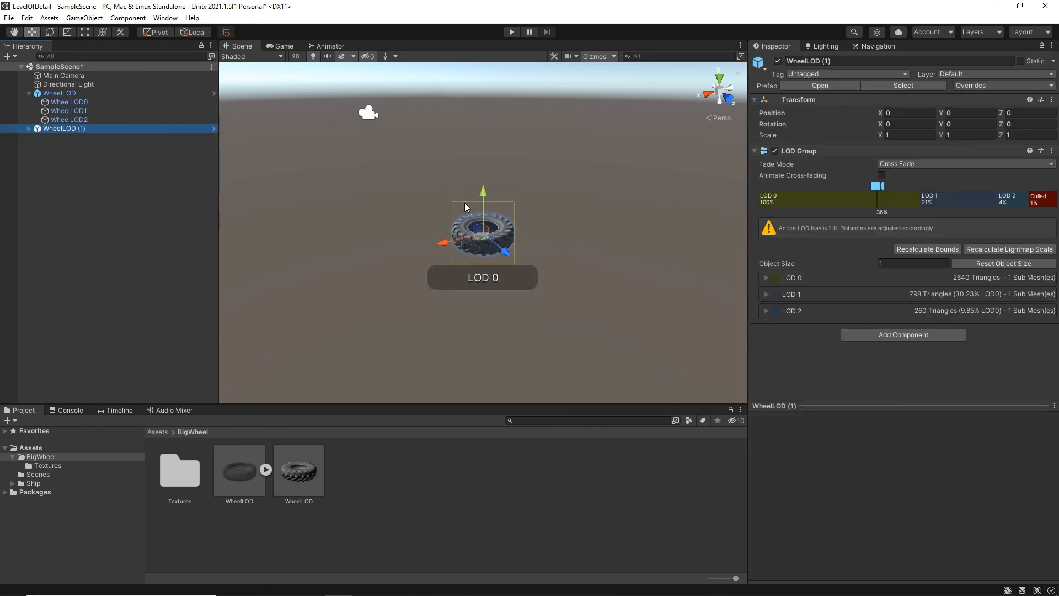
mouse_move(444, 243)
left_mouse_down()
mouse_move(581, 232)
mouse_move(491, 184)
left_mouse_up()
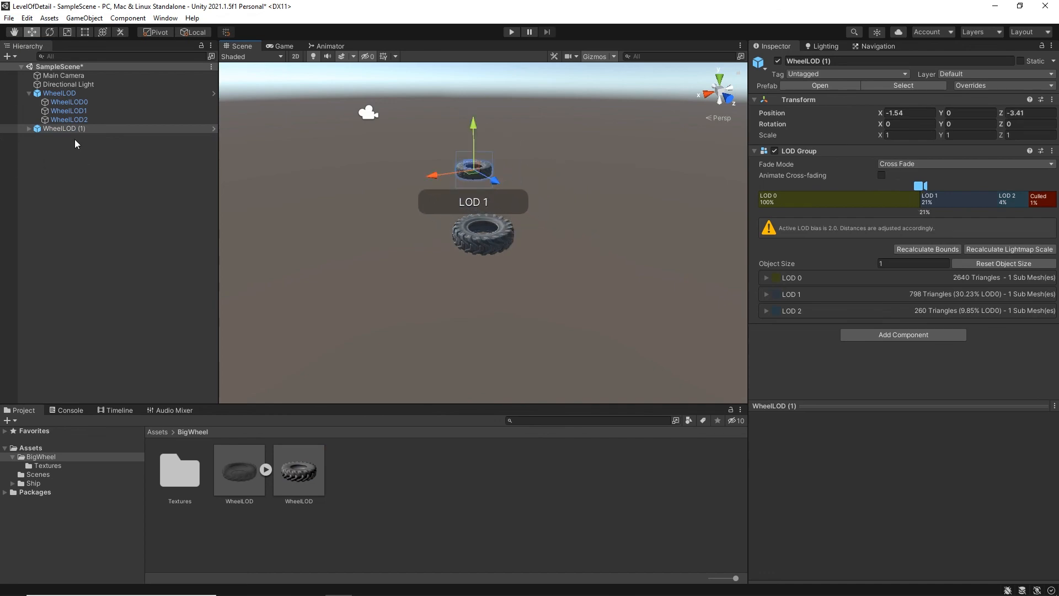